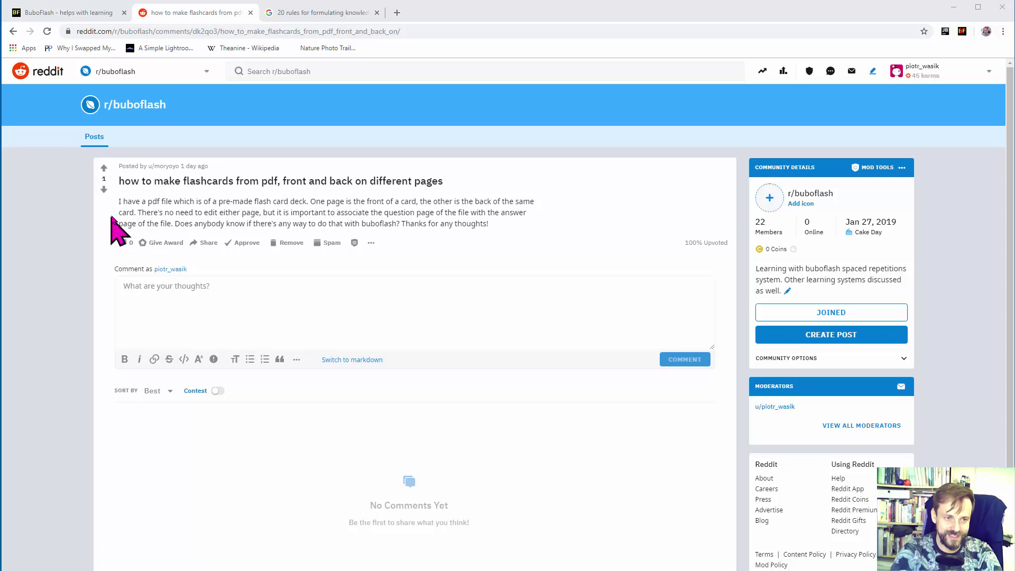
# Review the Reddit question on PDF flashcards, the Membrane Proteins question and answer pages, and the summary of the 20 knowledge-formulation rules
pyautogui.moveTo(118, 202); pyautogui.dragTo(312, 202)
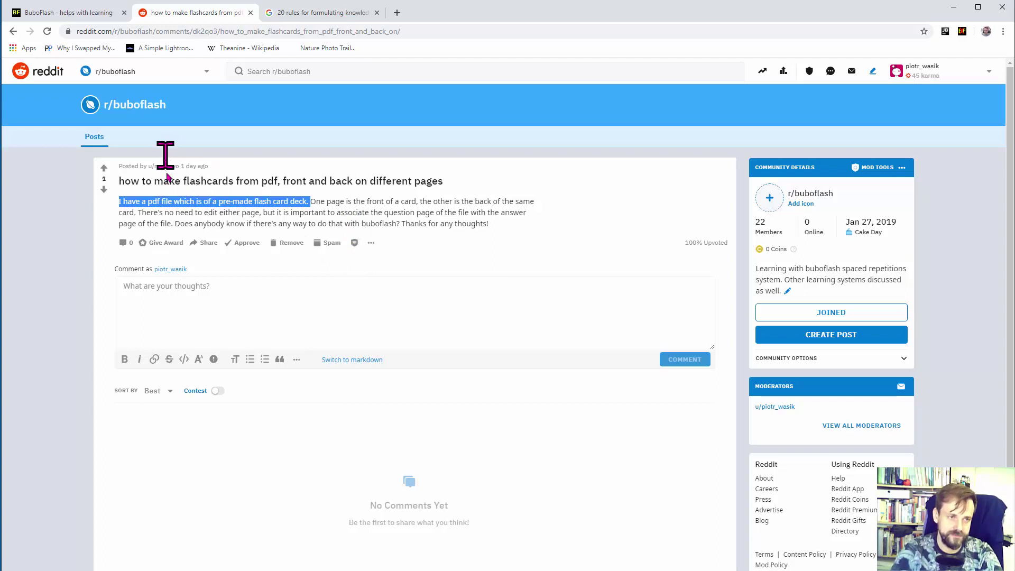
pyautogui.click(80, 14)
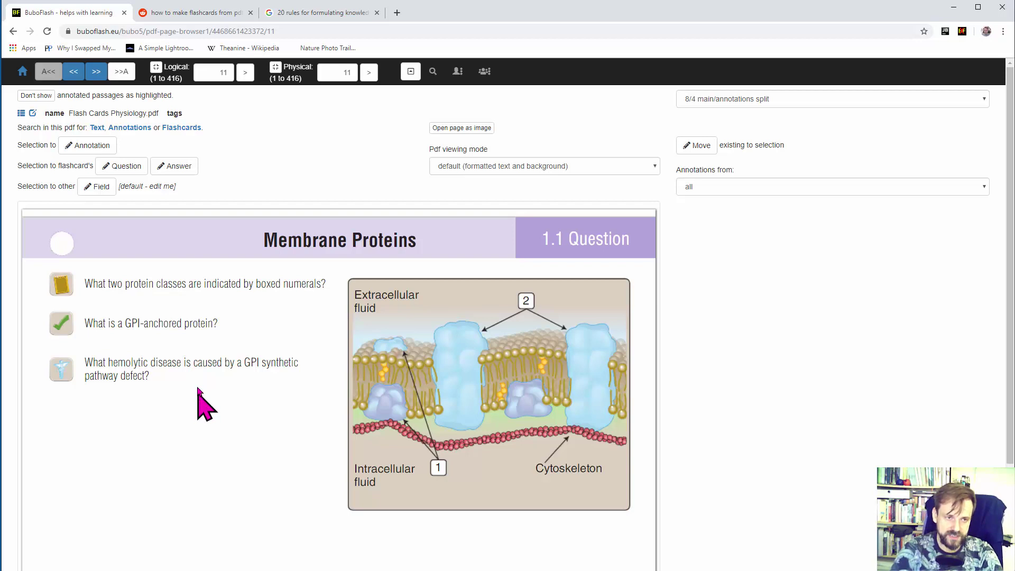
pyautogui.click(96, 72)
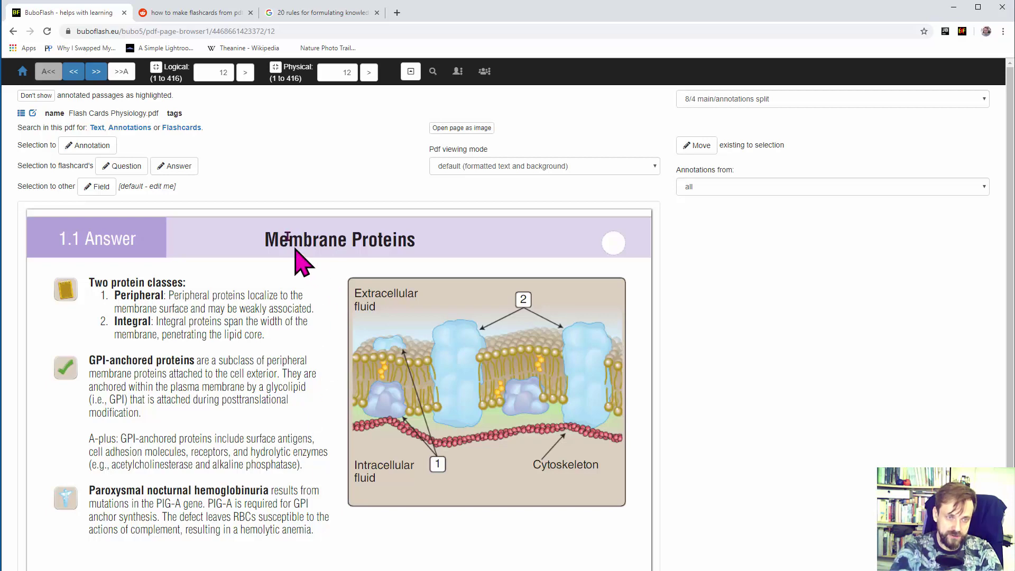
pyautogui.click(308, 14)
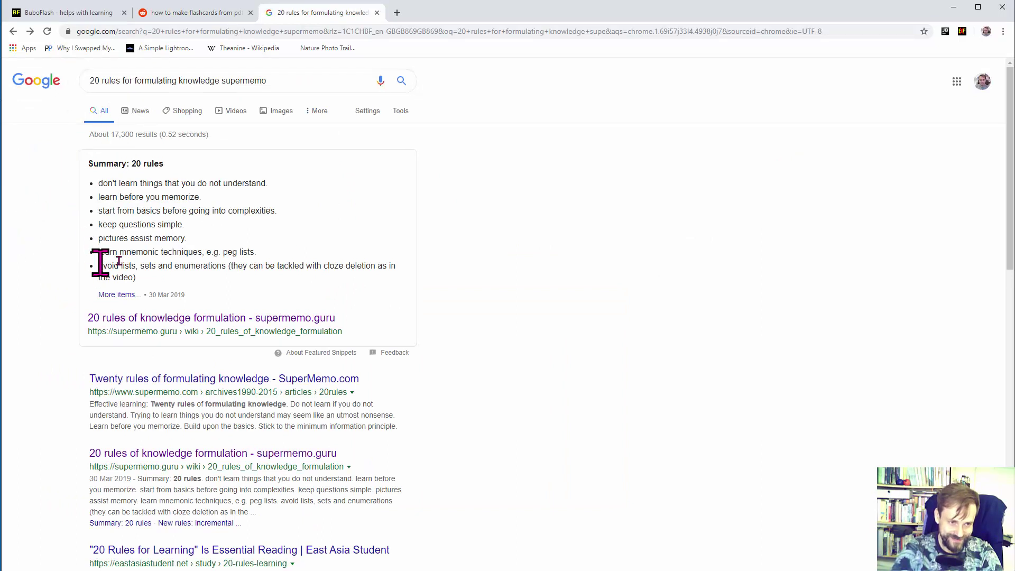
pyautogui.moveTo(185, 224); pyautogui.dragTo(97, 228)
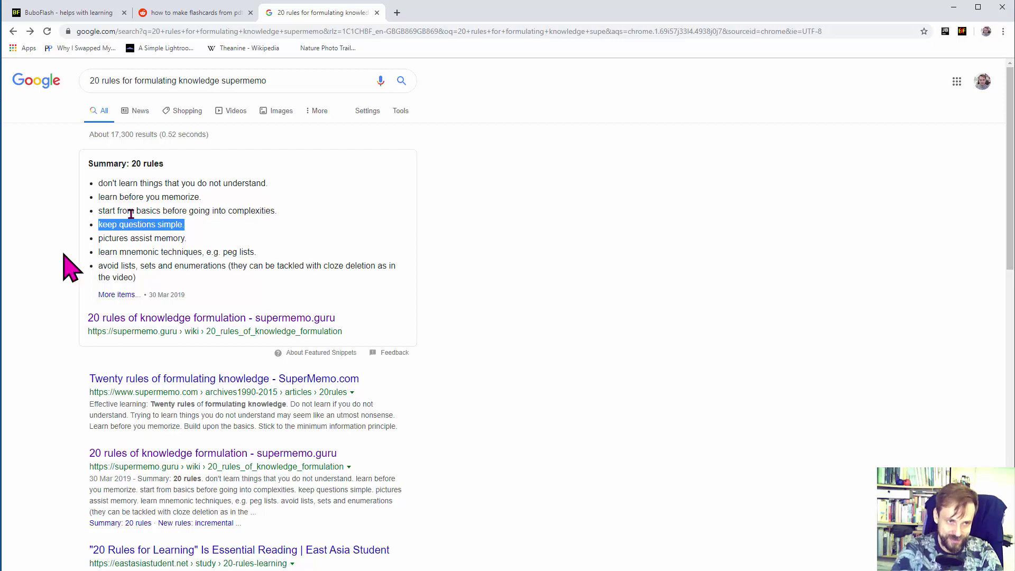
# Return to the PDF in BuboFlash and open the preceding 1.1 Question page in a separate browser tab
pyautogui.click(80, 13)
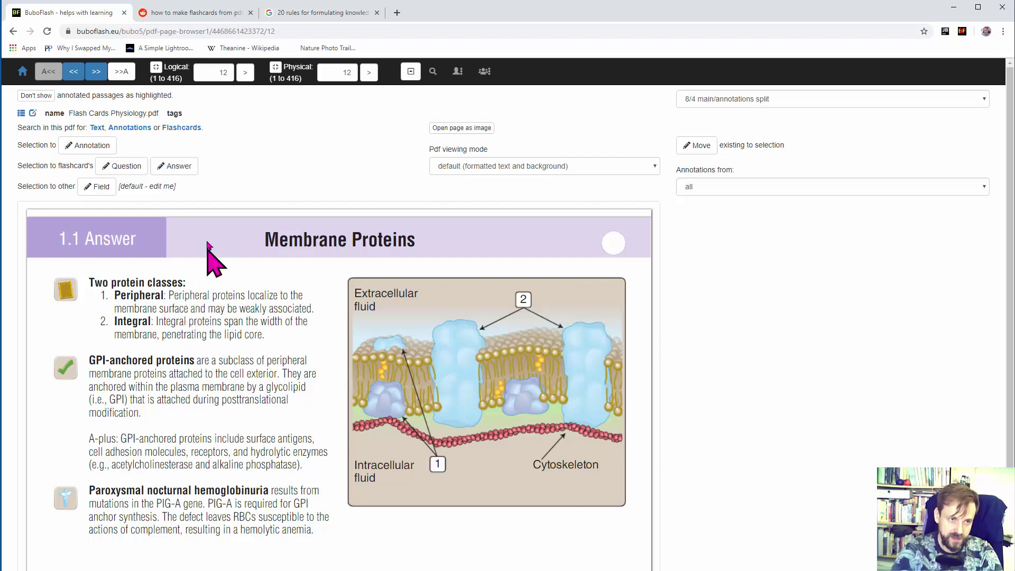
pyautogui.rightClick(76, 75)
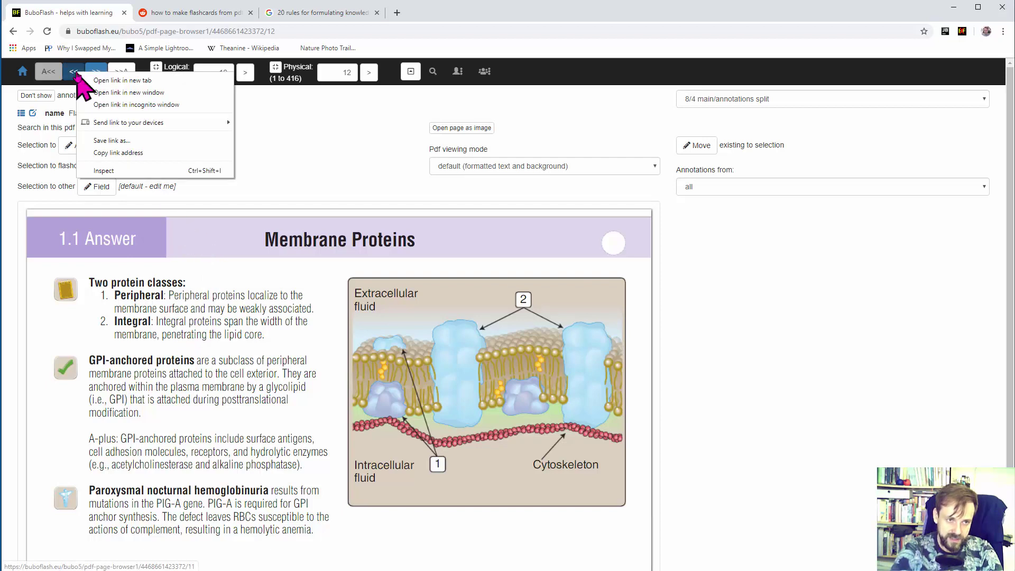
pyautogui.click(113, 80)
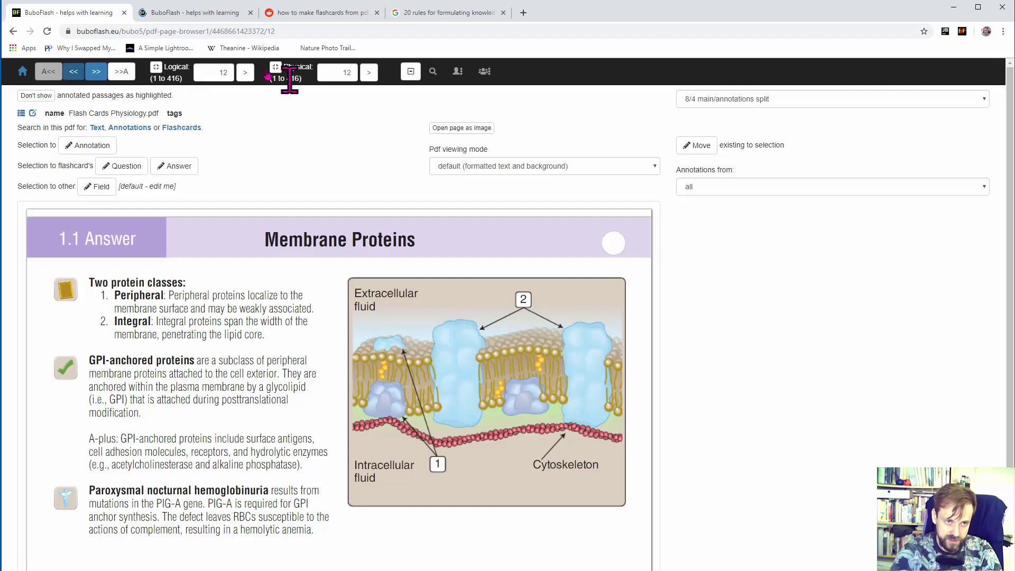
pyautogui.click(205, 16)
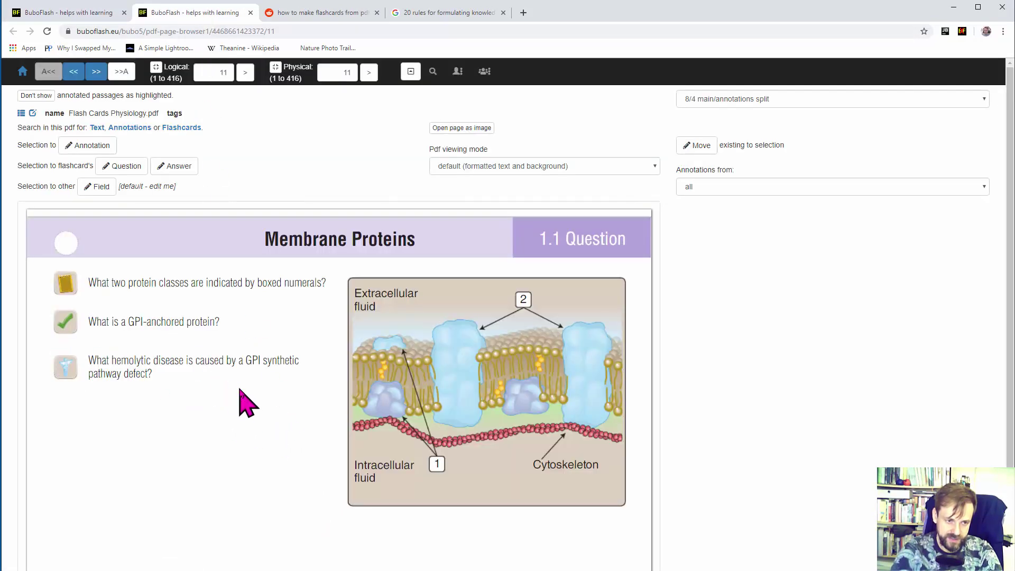
# Go back to the 1.1 Answer page and open it as an image in a separate browser tab
pyautogui.click(70, 14)
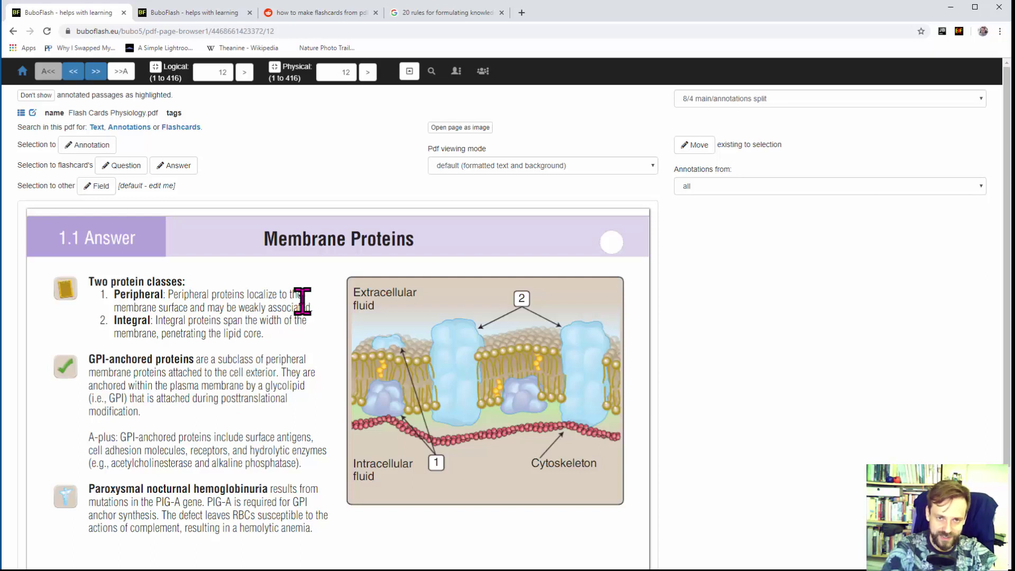
pyautogui.rightClick(460, 127)
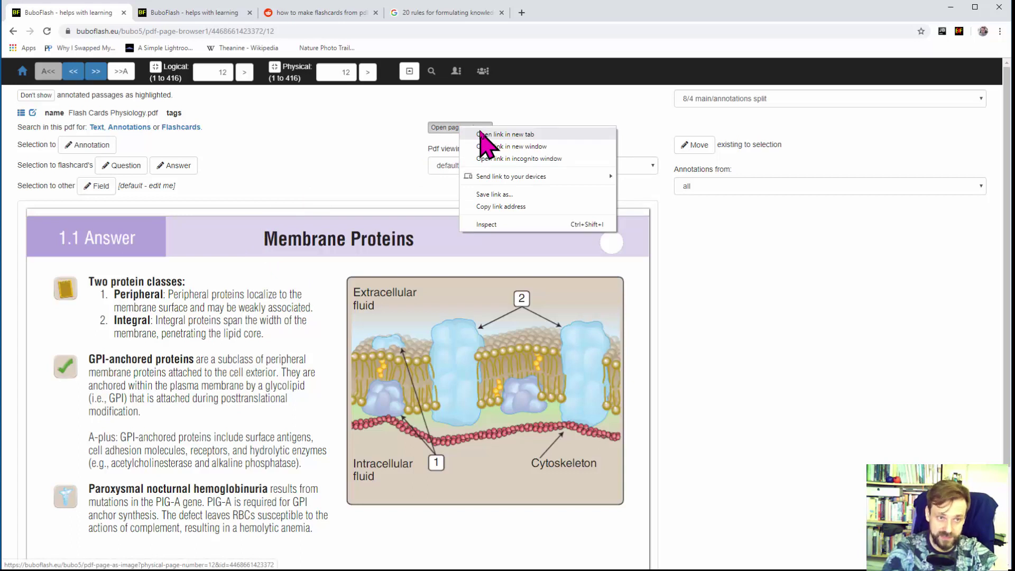
pyautogui.click(480, 134)
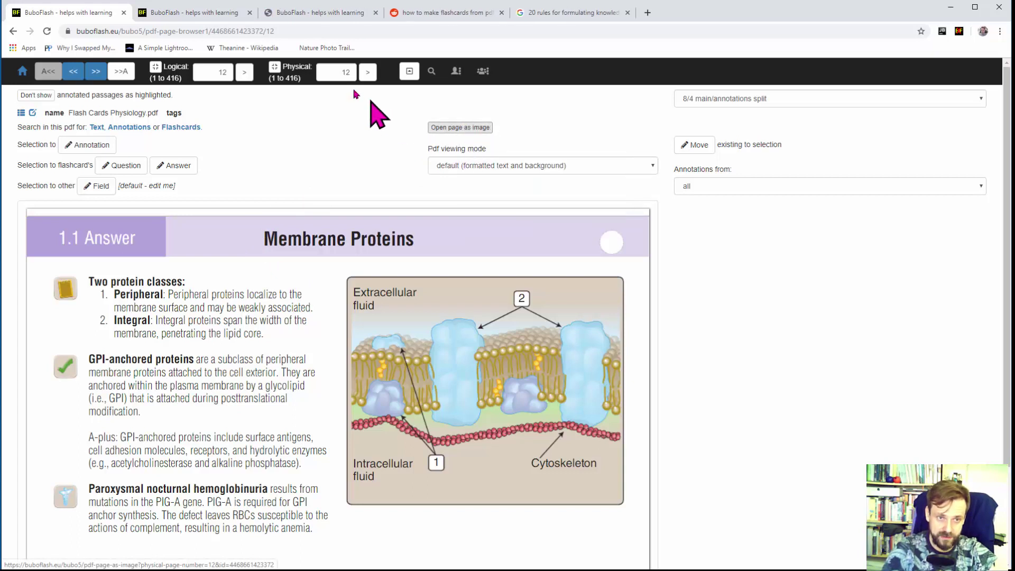
pyautogui.click(305, 16)
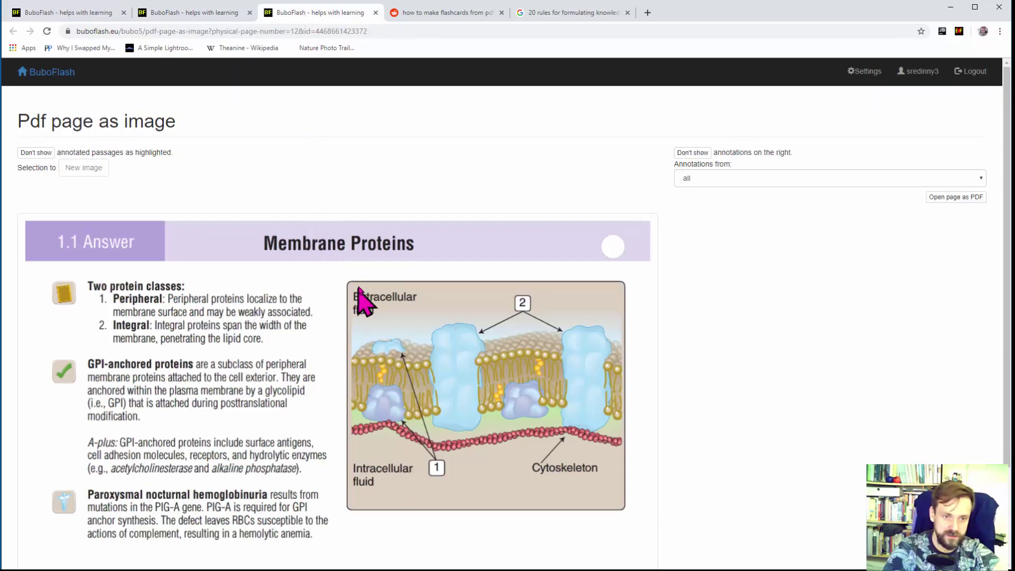
# Crop the membrane diagram from the answer page into a new image and open that image in full view
pyautogui.moveTo(343, 279); pyautogui.dragTo(630, 517)
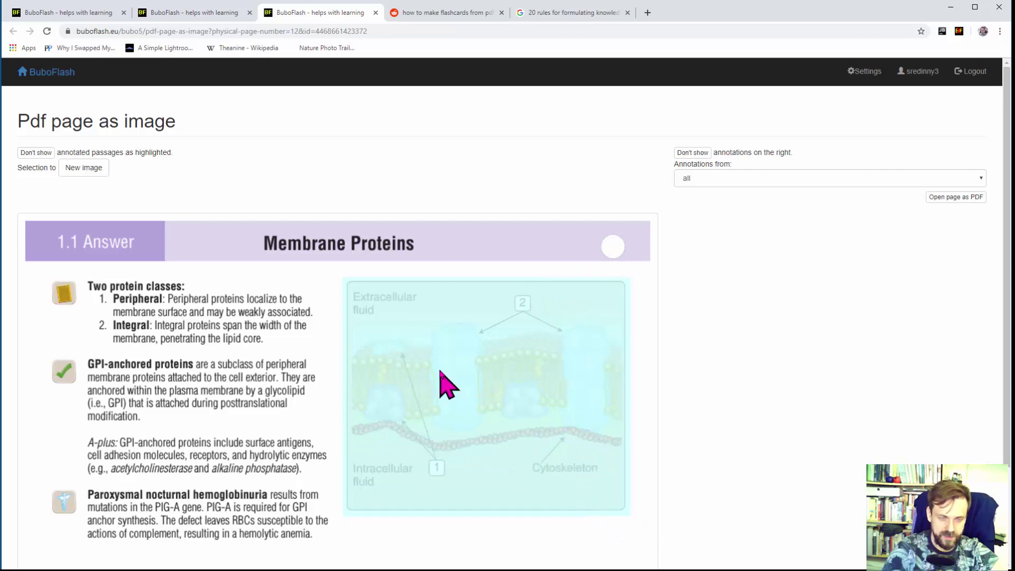
pyautogui.click(82, 168)
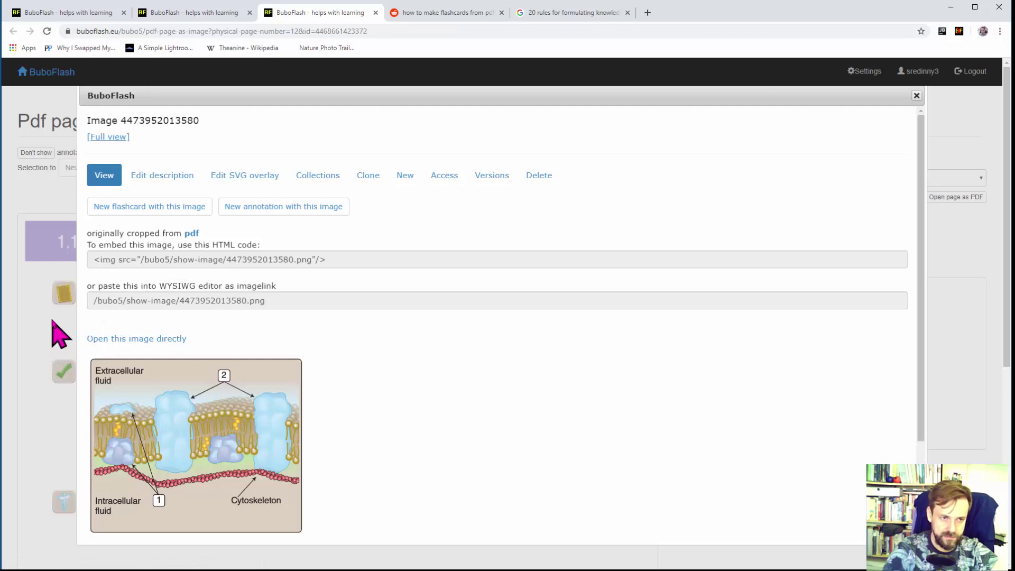
pyautogui.click(107, 139)
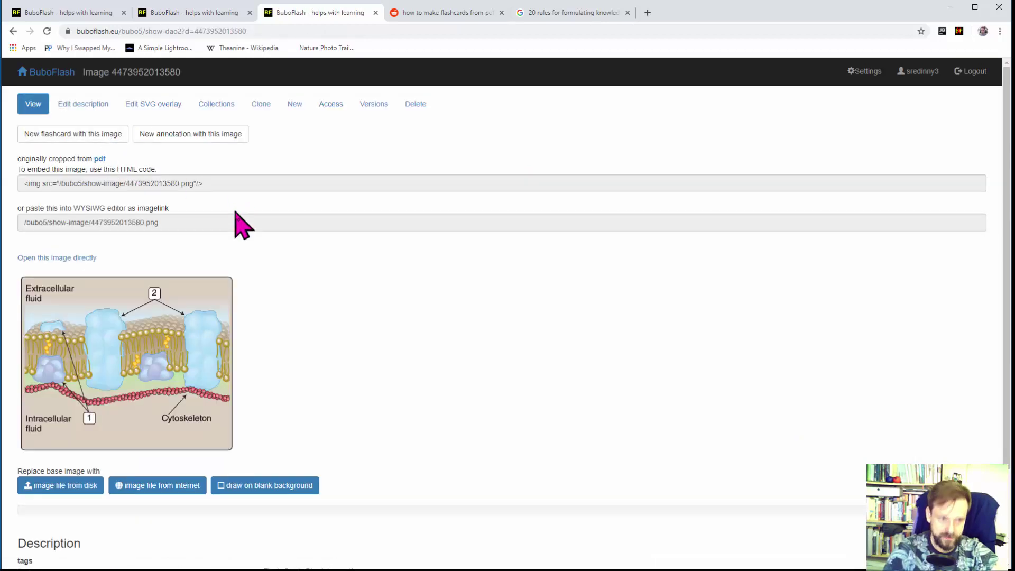
# Create an annotation from the "Two protein classes" passage on the PDF's 1.1 Answer page
pyautogui.click(207, 14)
pyautogui.click(58, 13)
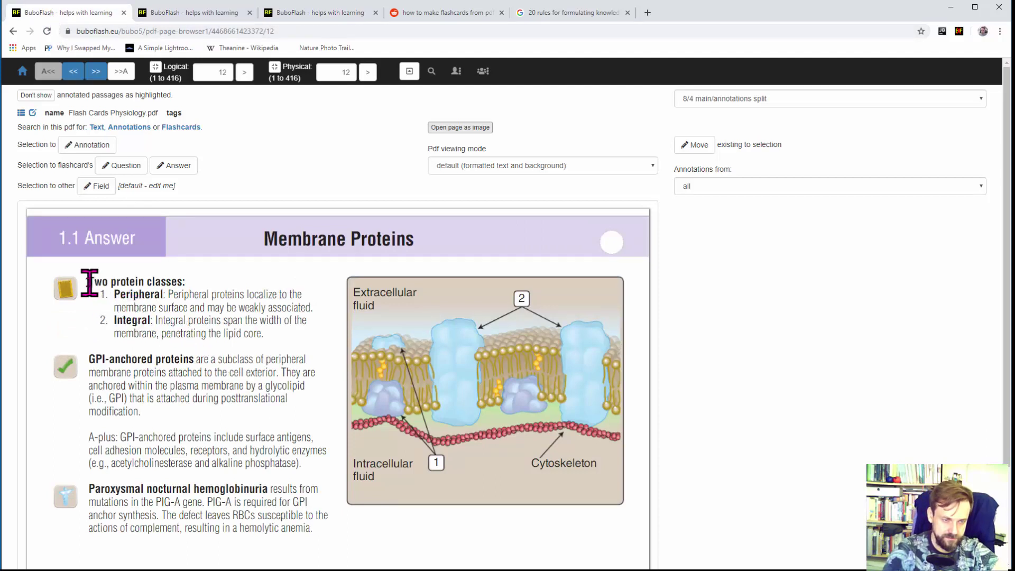
pyautogui.moveTo(87, 282); pyautogui.dragTo(267, 332)
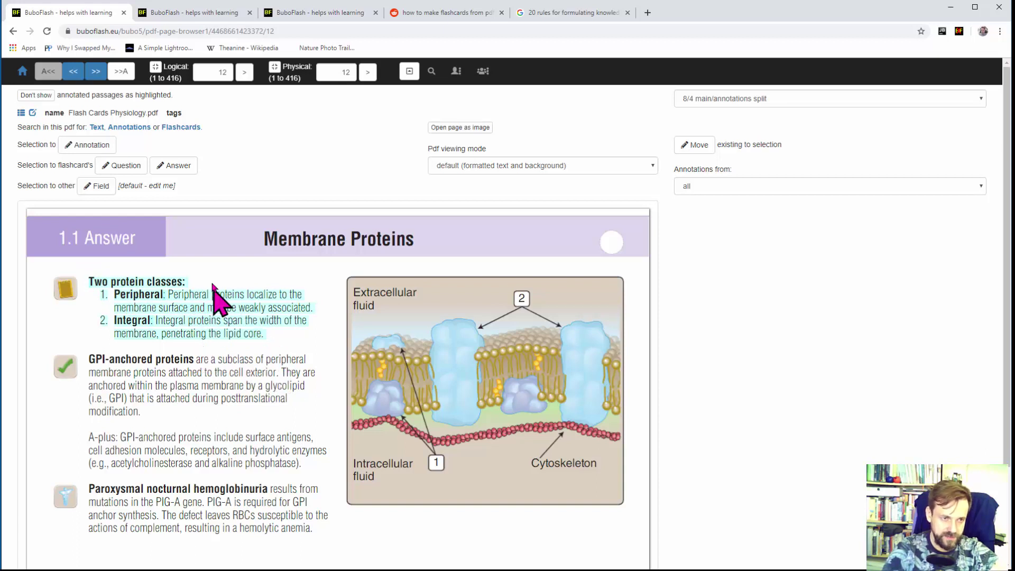
pyautogui.click(97, 146)
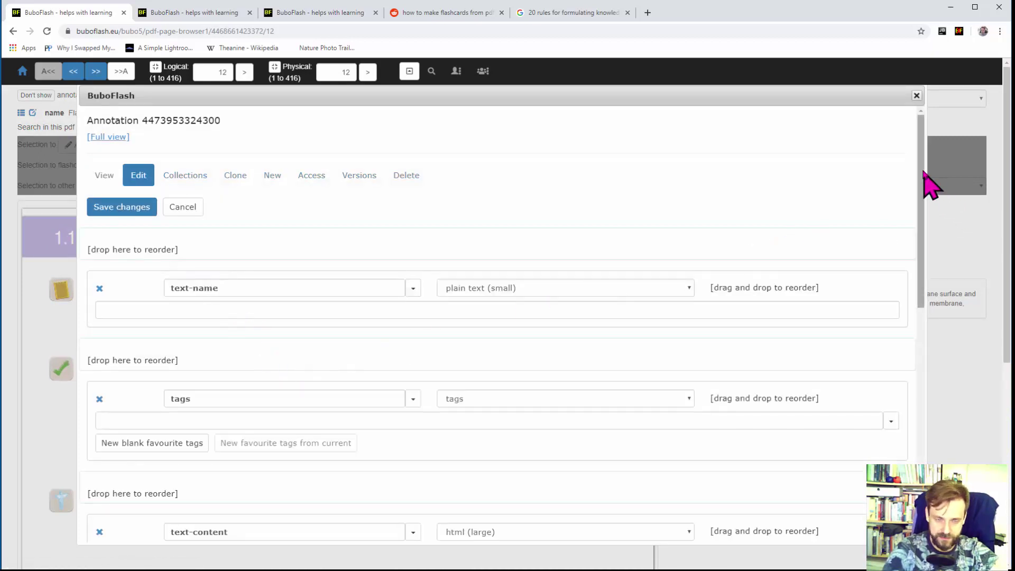
# Put the Peripheral and Integral items on separate lines in the annotation's text-content field and save the changes
pyautogui.moveTo(922, 193); pyautogui.dragTo(939, 280)
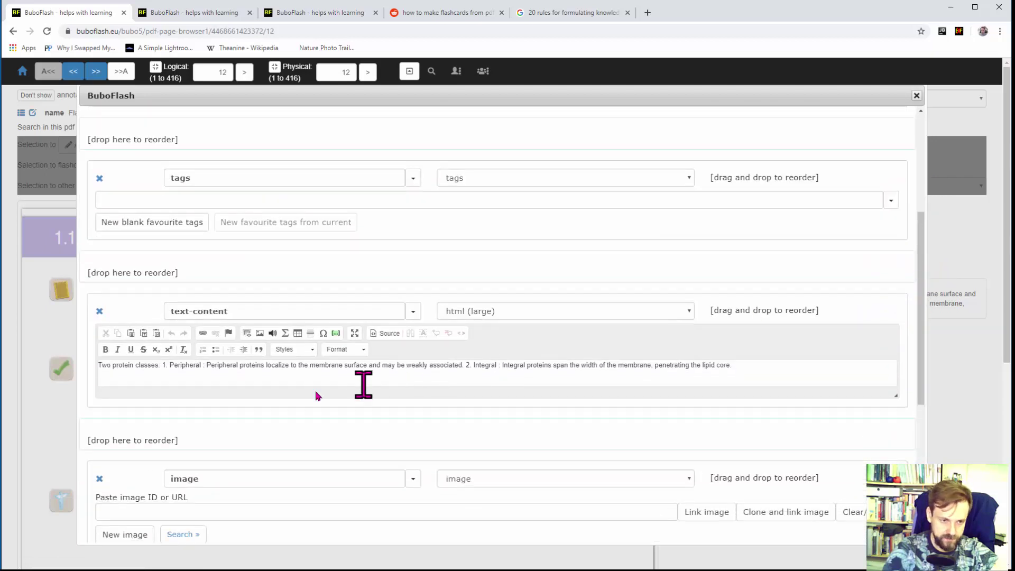
pyautogui.click(161, 366)
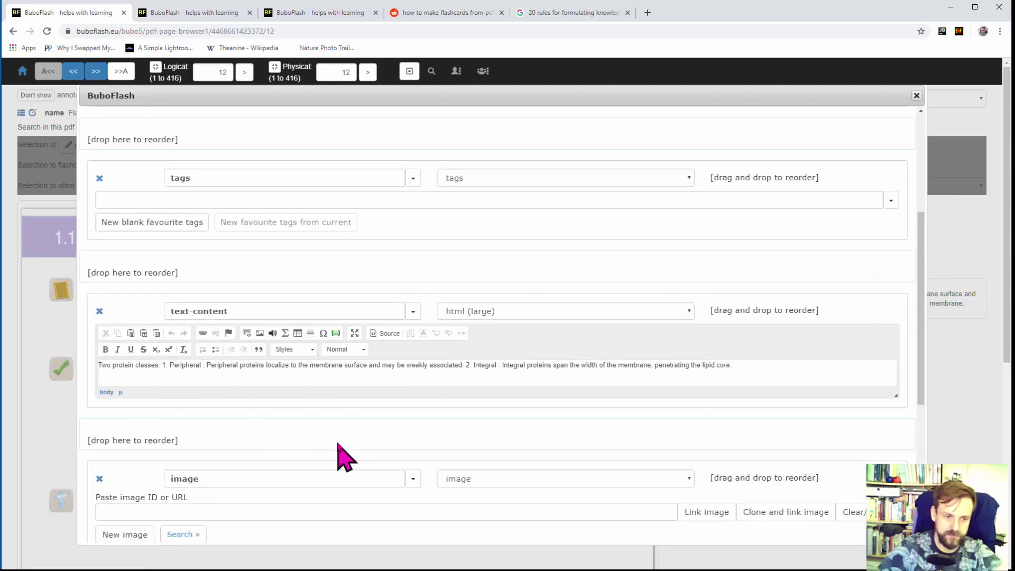
pyautogui.press('Return')
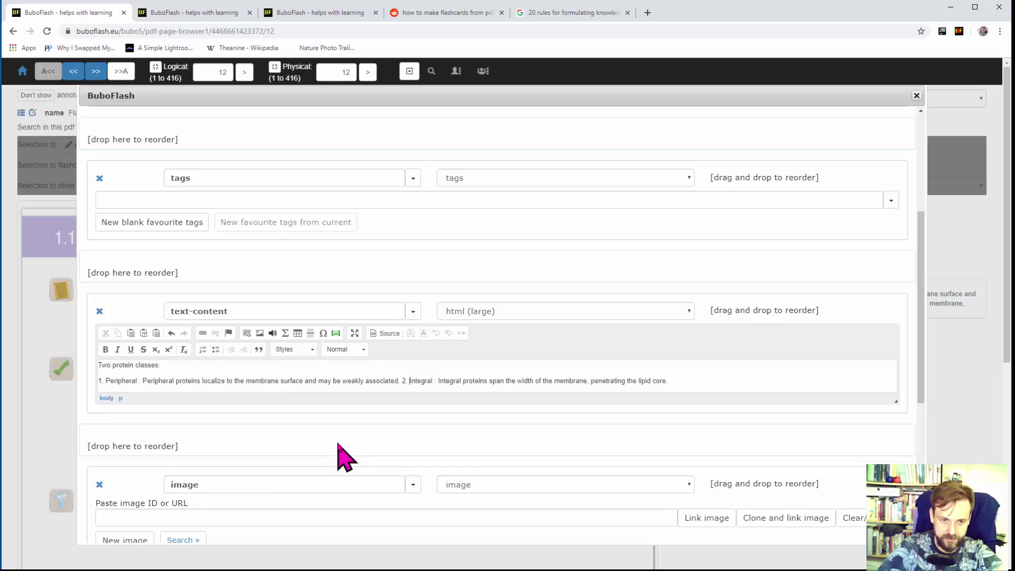
pyautogui.press('Return')
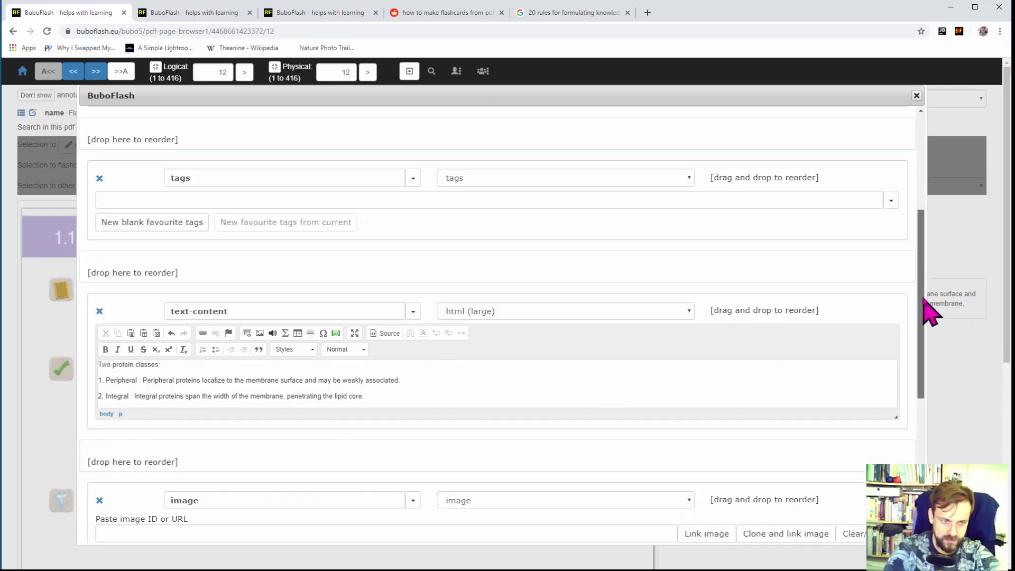
pyautogui.scroll(-3, 929, 344)
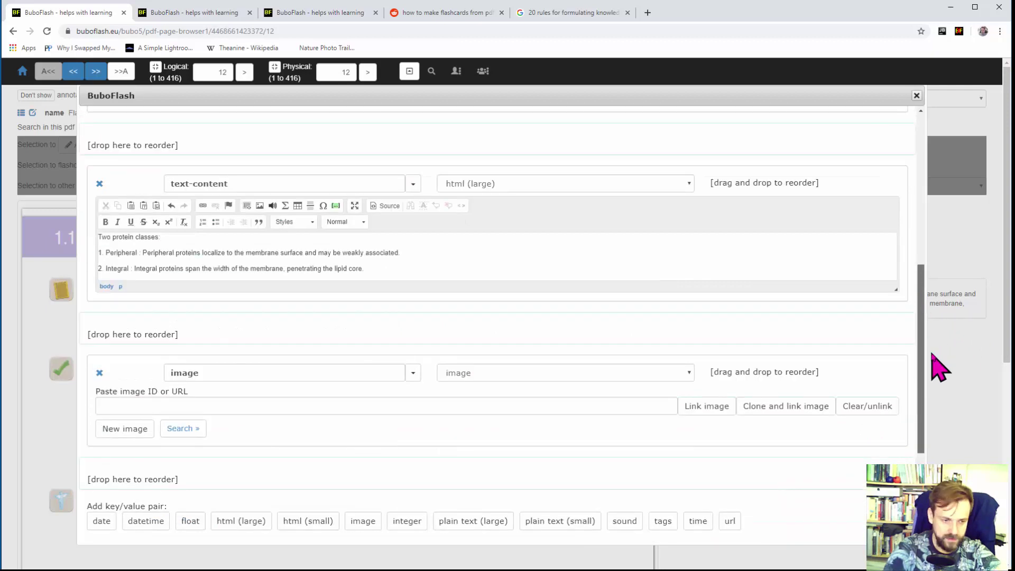
pyautogui.scroll(-5, 941, 430)
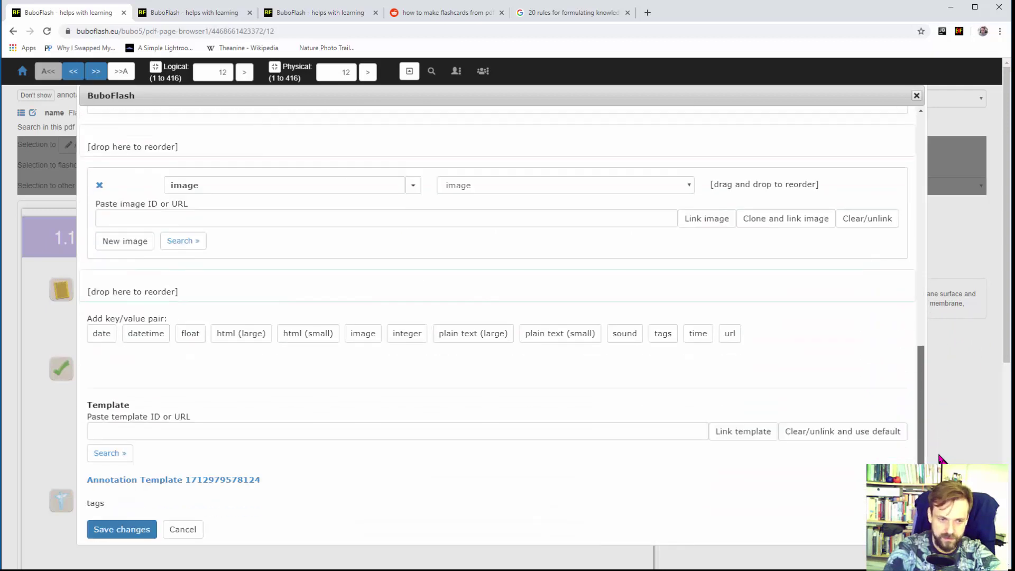
pyautogui.click(130, 535)
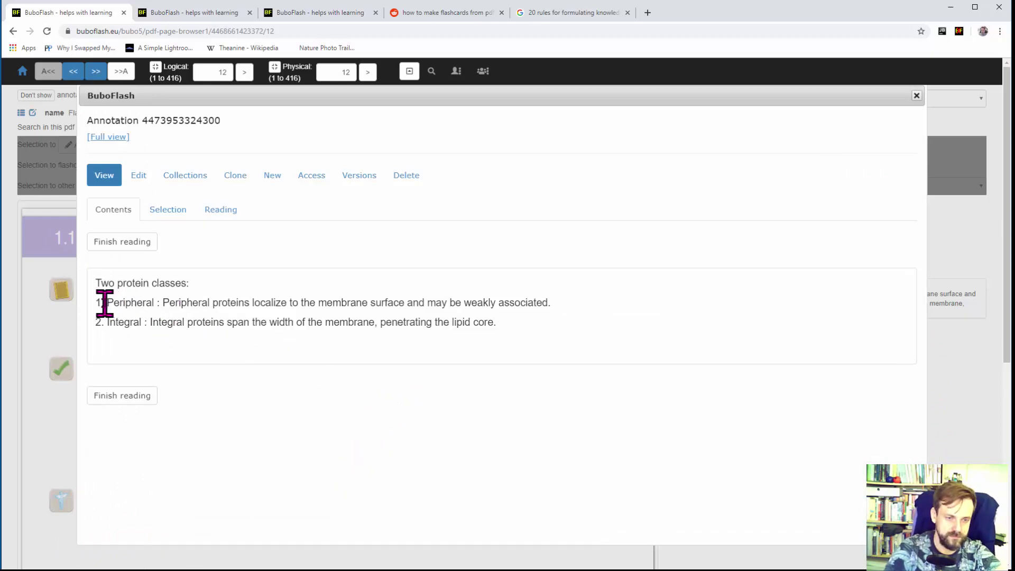
# Open the full view of the saved protein classes annotation in a separate browser tab
pyautogui.moveTo(105, 303); pyautogui.dragTo(554, 301)
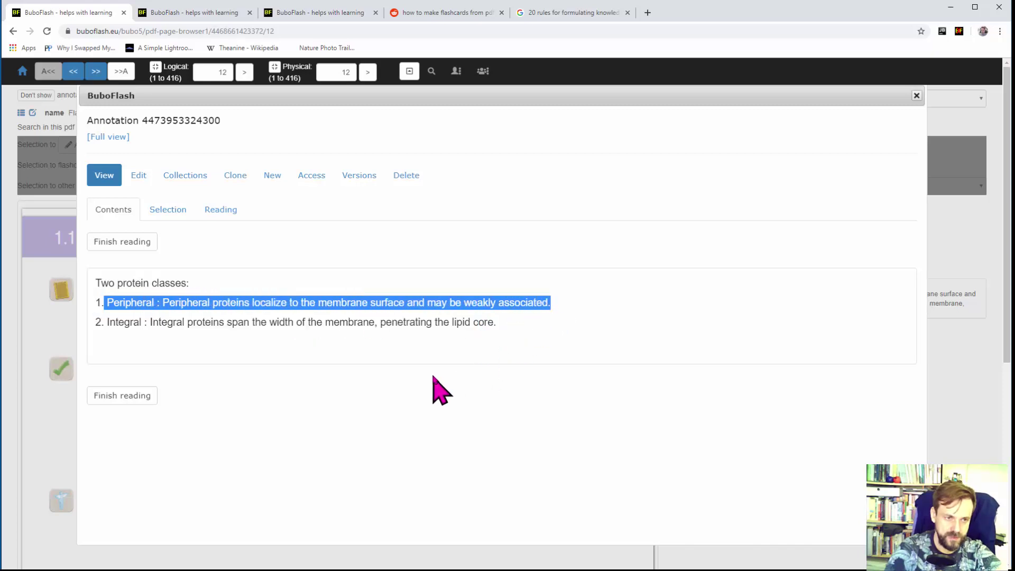
pyautogui.rightClick(118, 140)
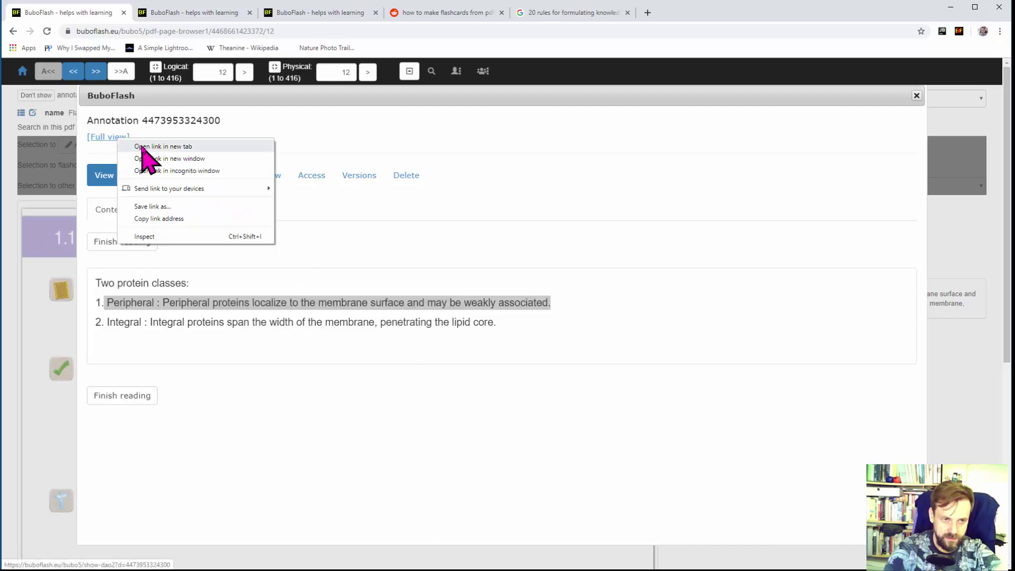
pyautogui.click(141, 147)
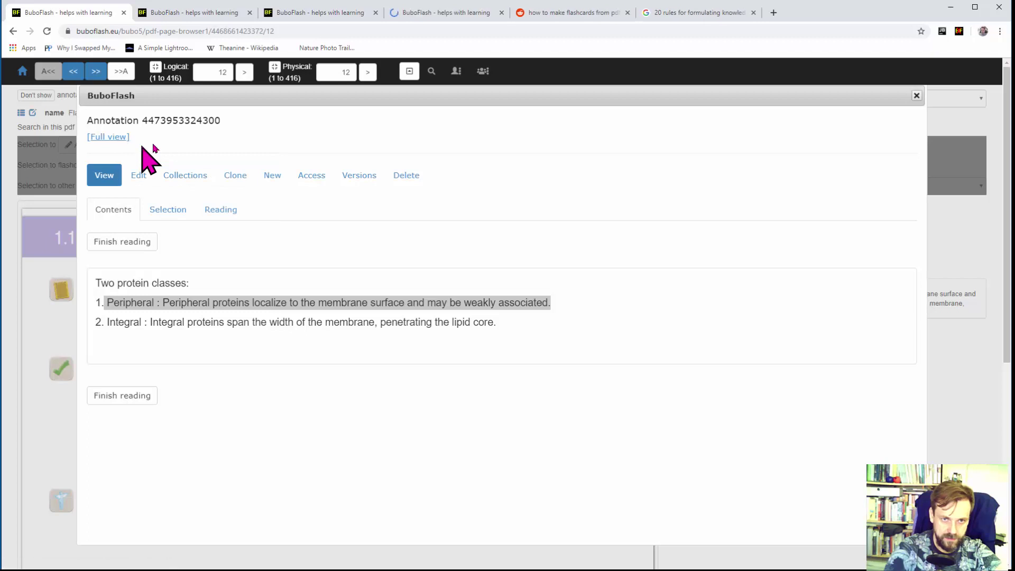
pyautogui.click(441, 21)
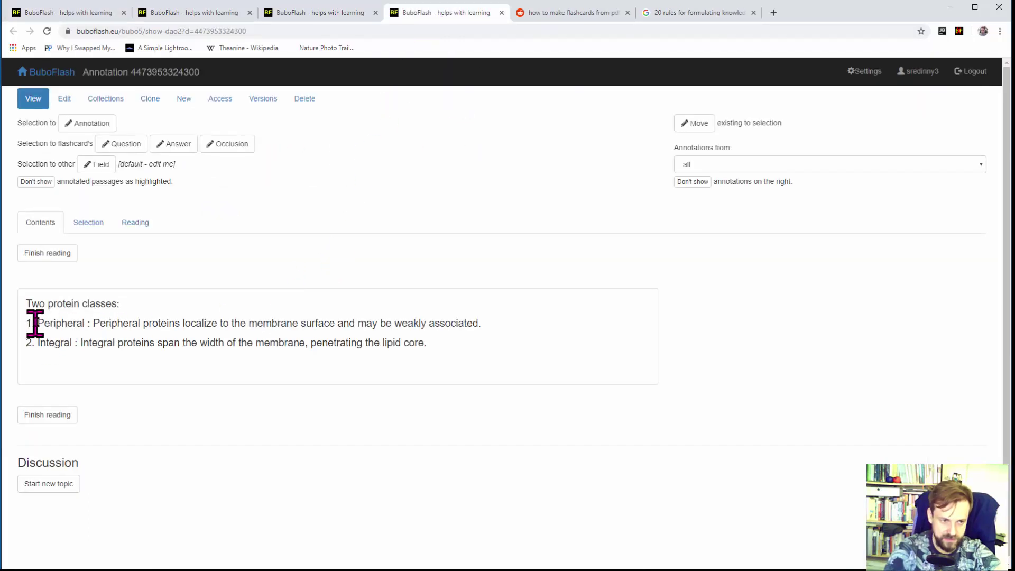
# Create an occlusion flashcard that hides the full Peripheral item text in the two protein classes annotation
pyautogui.moveTo(35, 323); pyautogui.dragTo(476, 321)
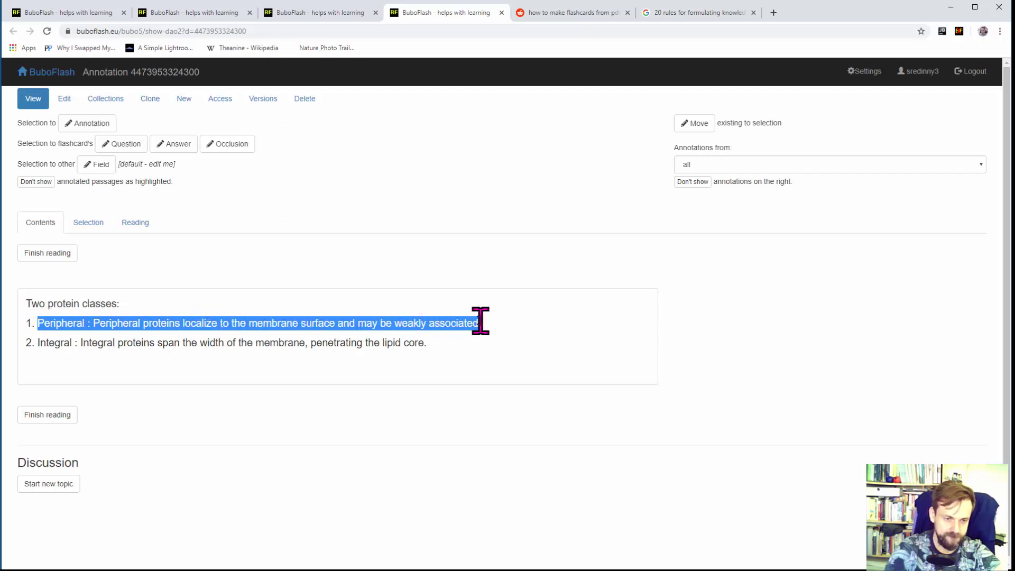
pyautogui.click(149, 323)
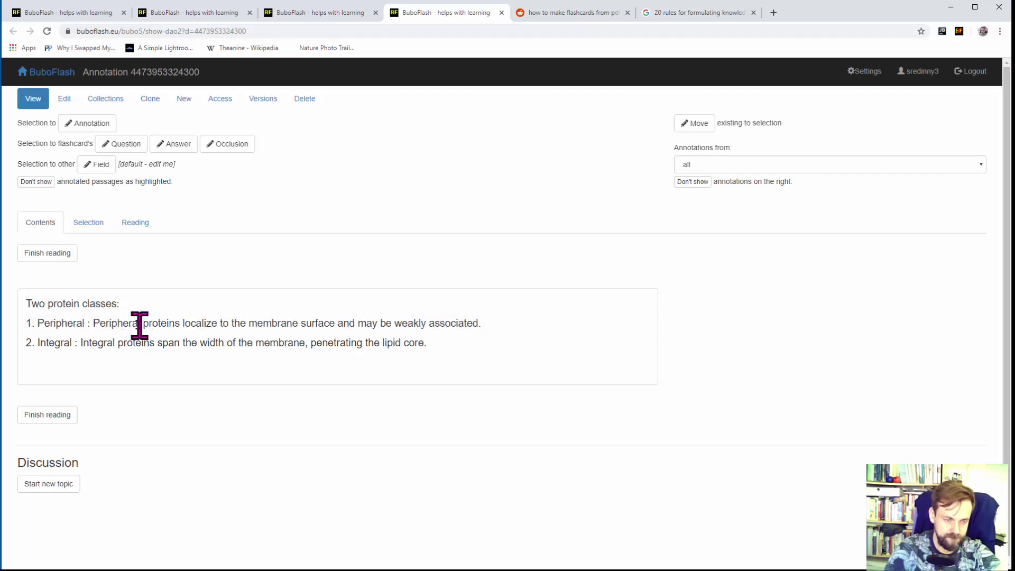
pyautogui.moveTo(139, 324); pyautogui.dragTo(46, 327)
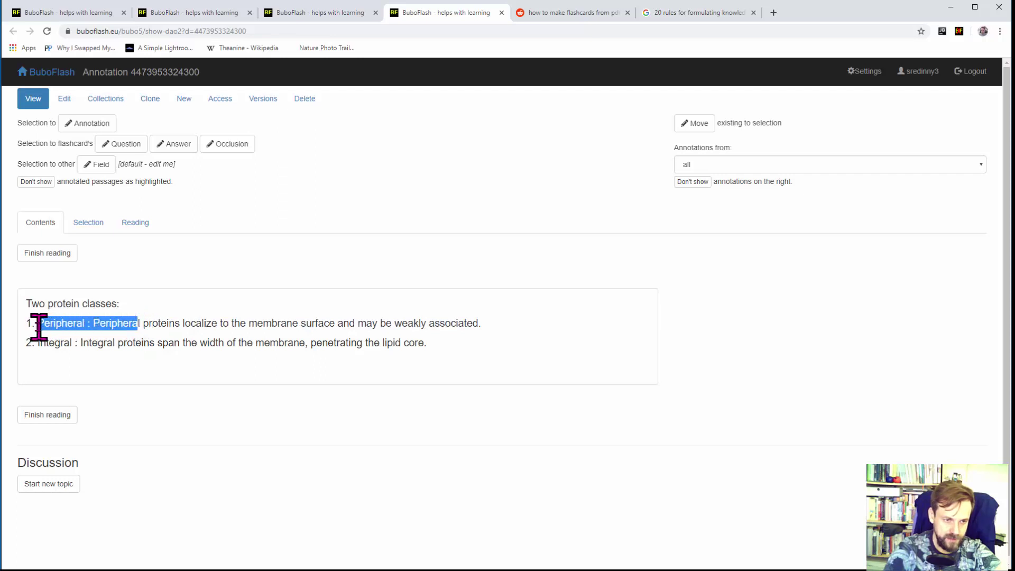
pyautogui.click(36, 326)
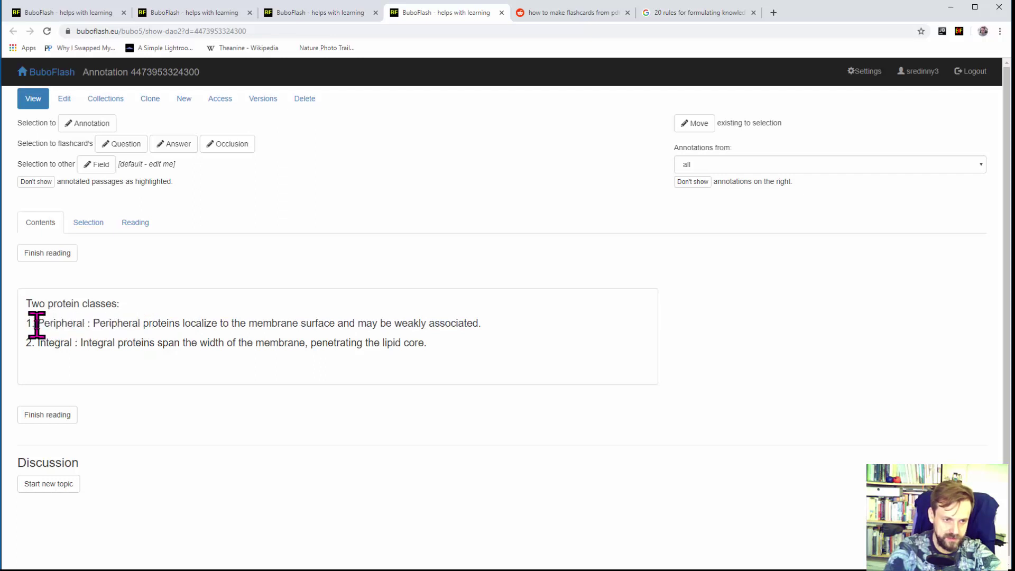
pyautogui.moveTo(36, 326); pyautogui.dragTo(486, 325)
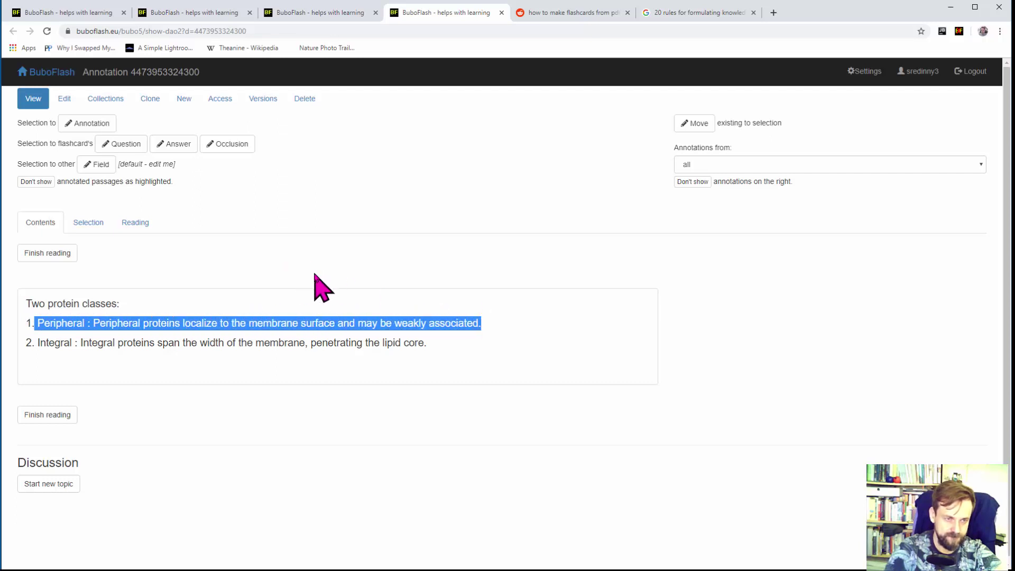
pyautogui.click(229, 143)
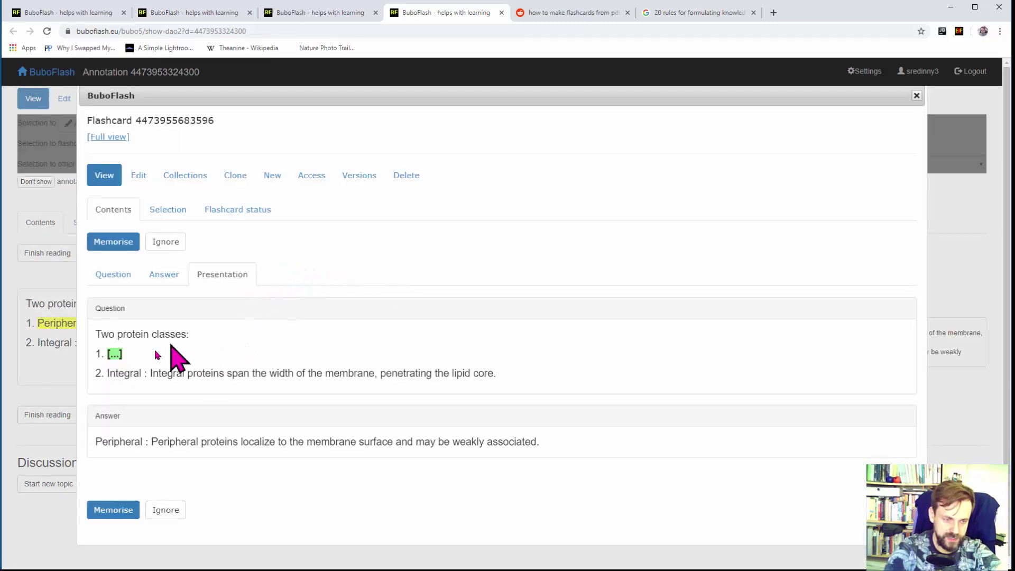
# Link the cropped membrane diagram to the Peripheral flashcard's question-and-answer-image field using the URL of the image's page
pyautogui.click(145, 177)
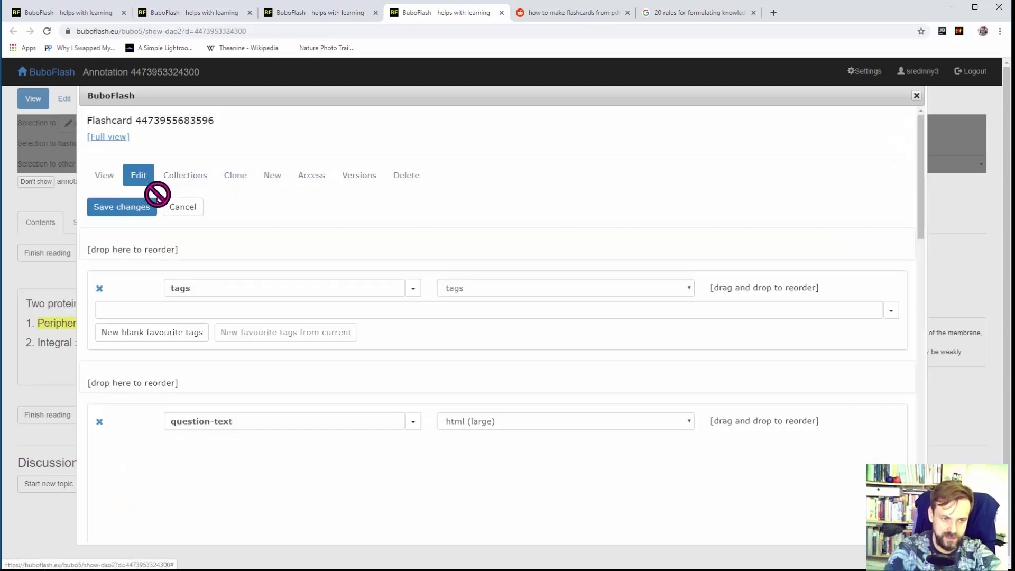
pyautogui.moveTo(921, 207); pyautogui.dragTo(934, 439)
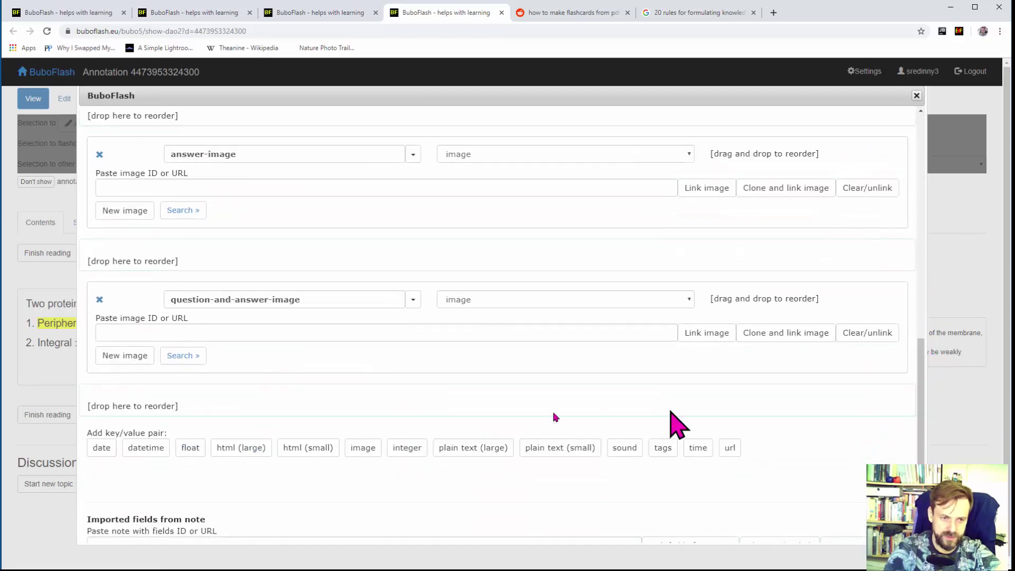
pyautogui.click(160, 332)
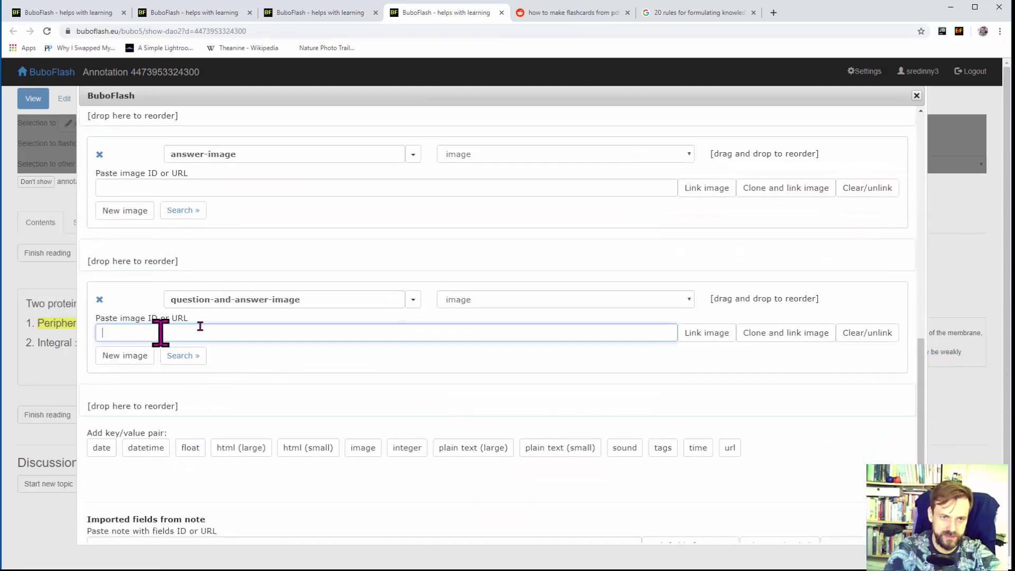
pyautogui.click(306, 15)
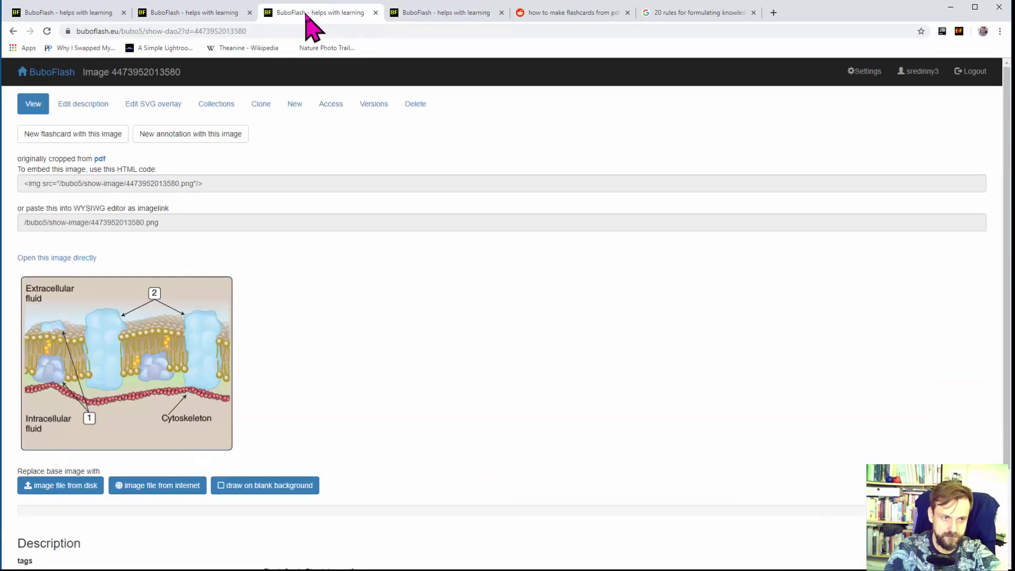
pyautogui.click(238, 32)
pyautogui.hotkey('ctrl', 'c')
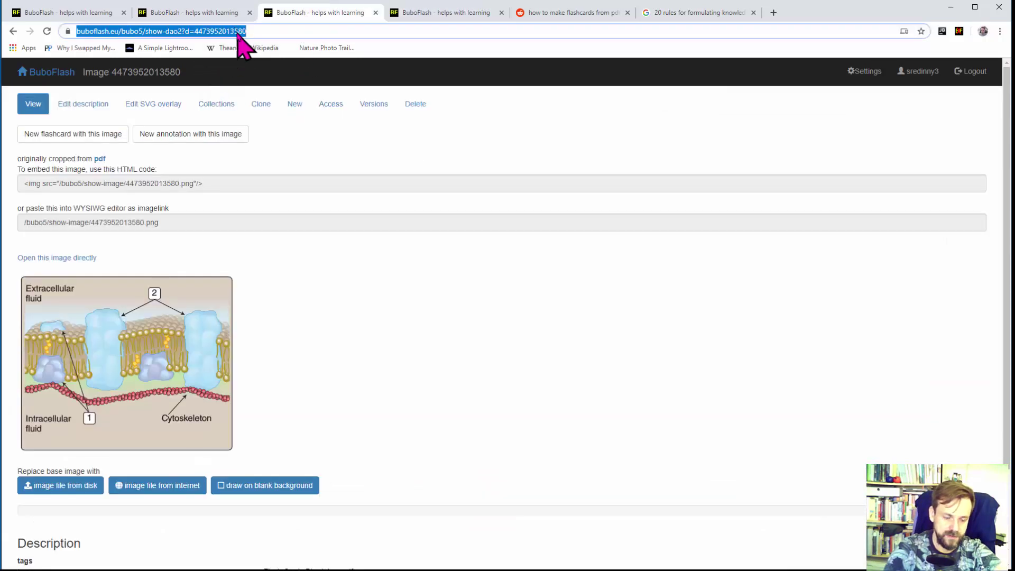
pyautogui.click(422, 15)
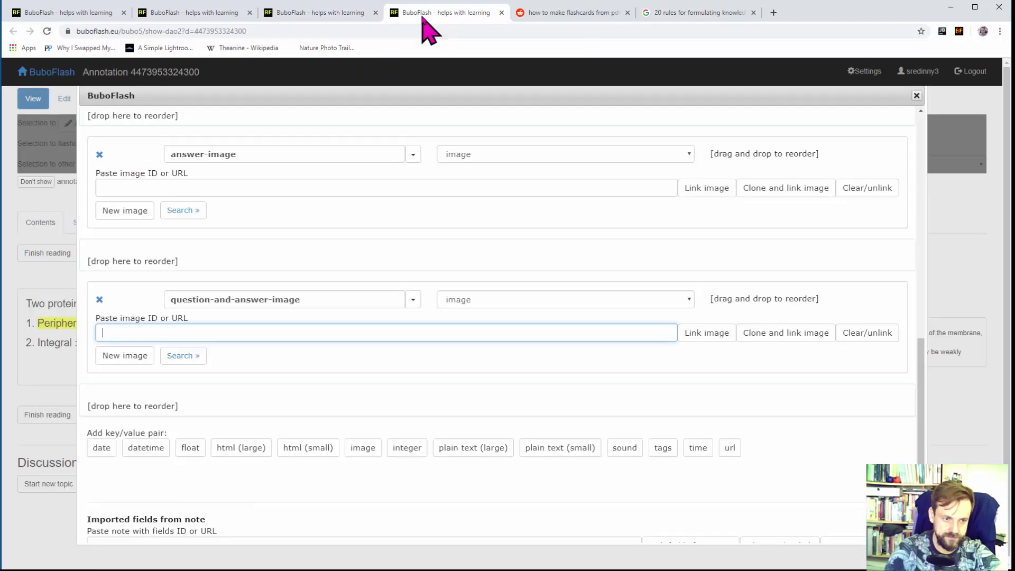
pyautogui.hotkey('ctrl', 'v')
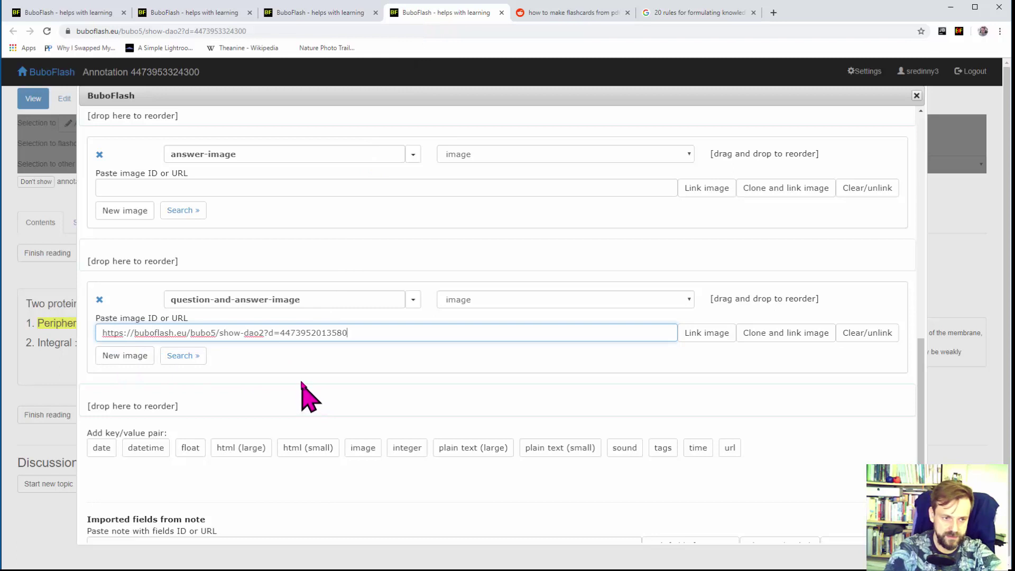
pyautogui.click(707, 333)
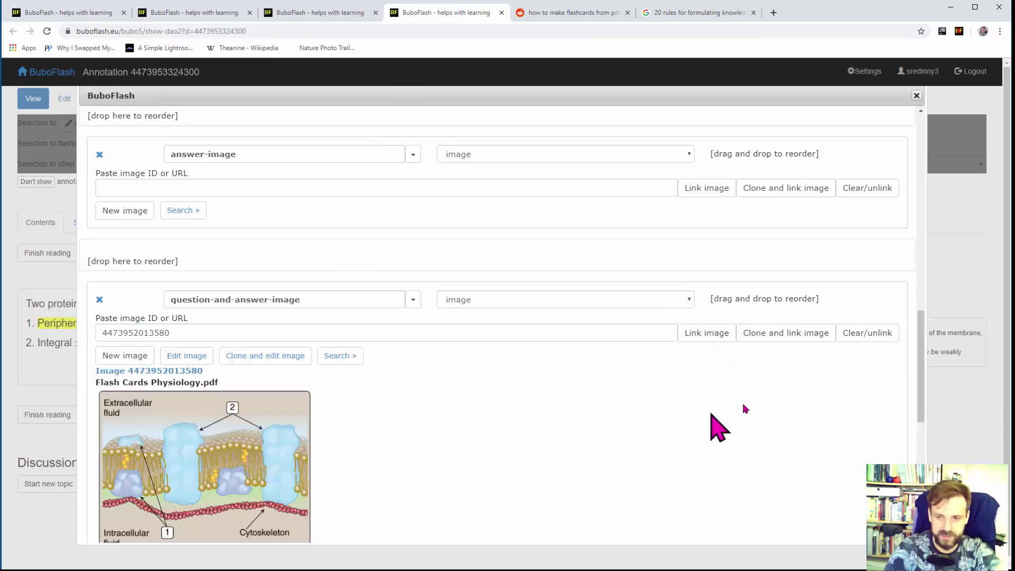
# Save the Peripheral flashcard's changes and close it after checking its presentation
pyautogui.moveTo(917, 341); pyautogui.dragTo(918, 460)
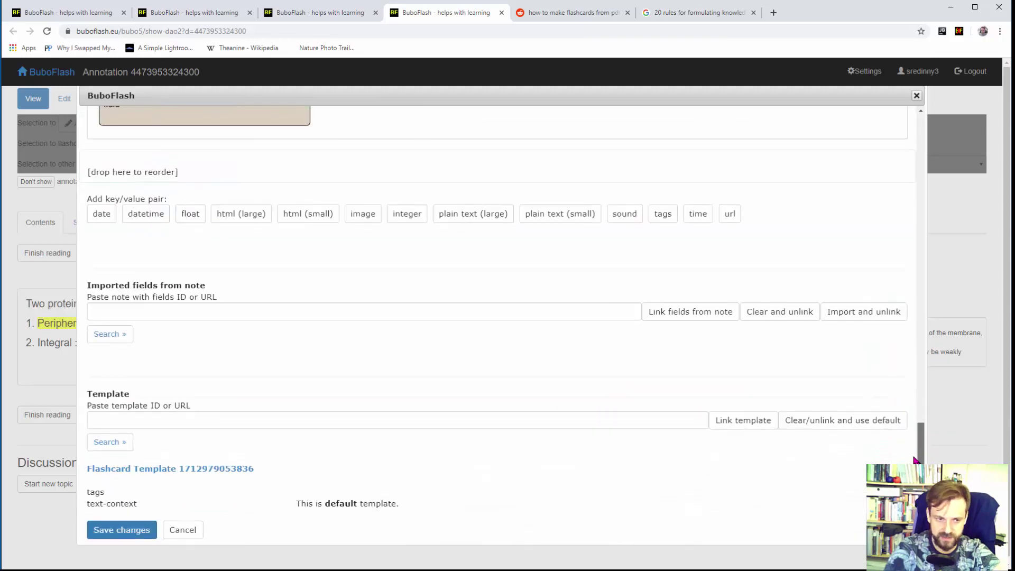
pyautogui.click(122, 530)
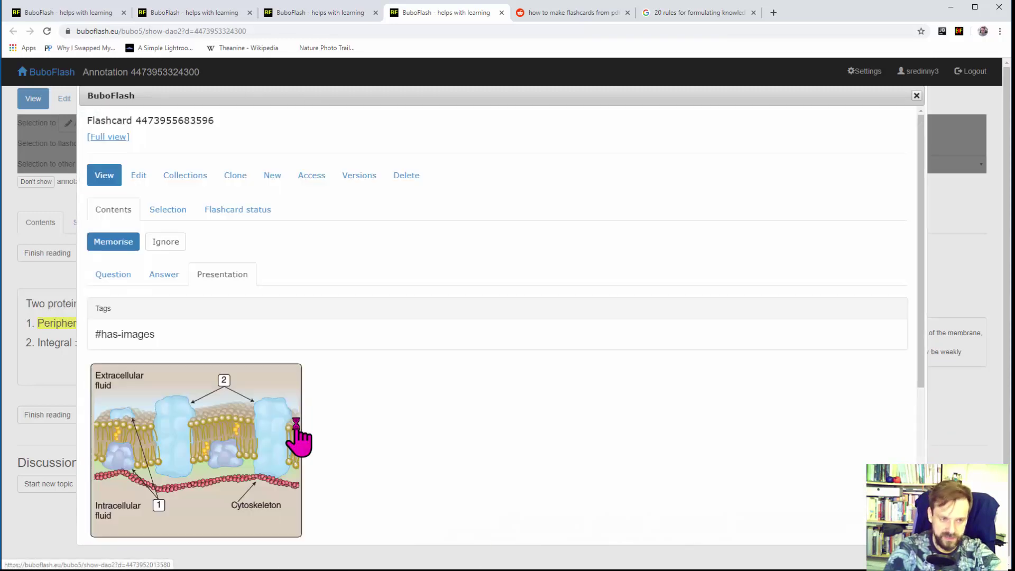
pyautogui.moveTo(921, 207); pyautogui.dragTo(946, 375)
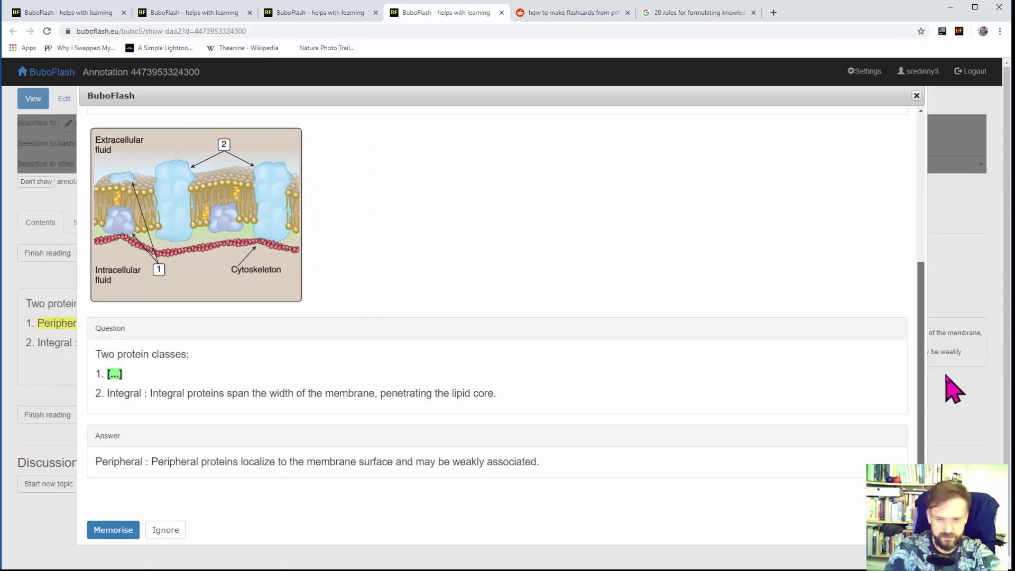
pyautogui.moveTo(946, 375); pyautogui.dragTo(918, 181)
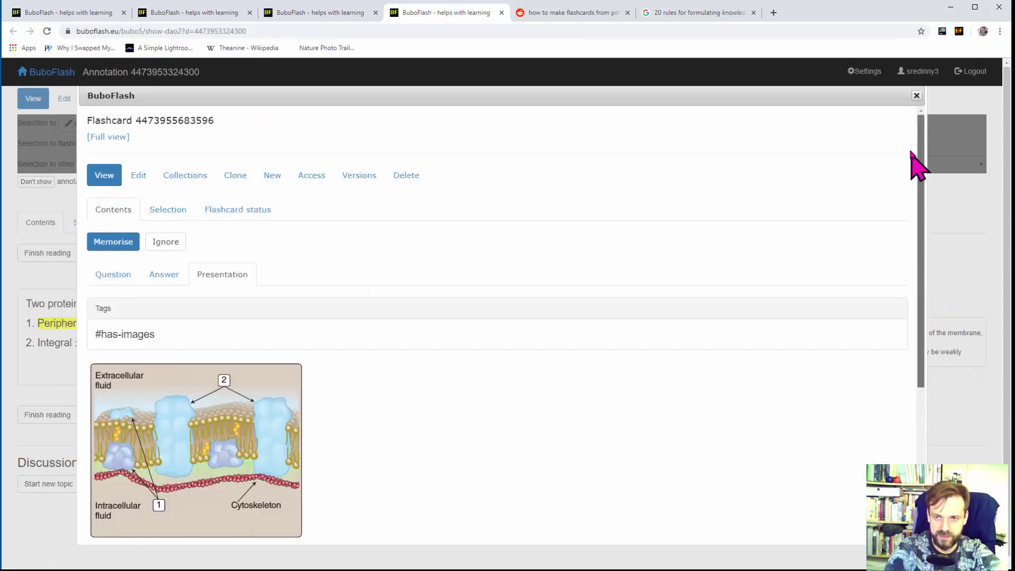
pyautogui.click(918, 95)
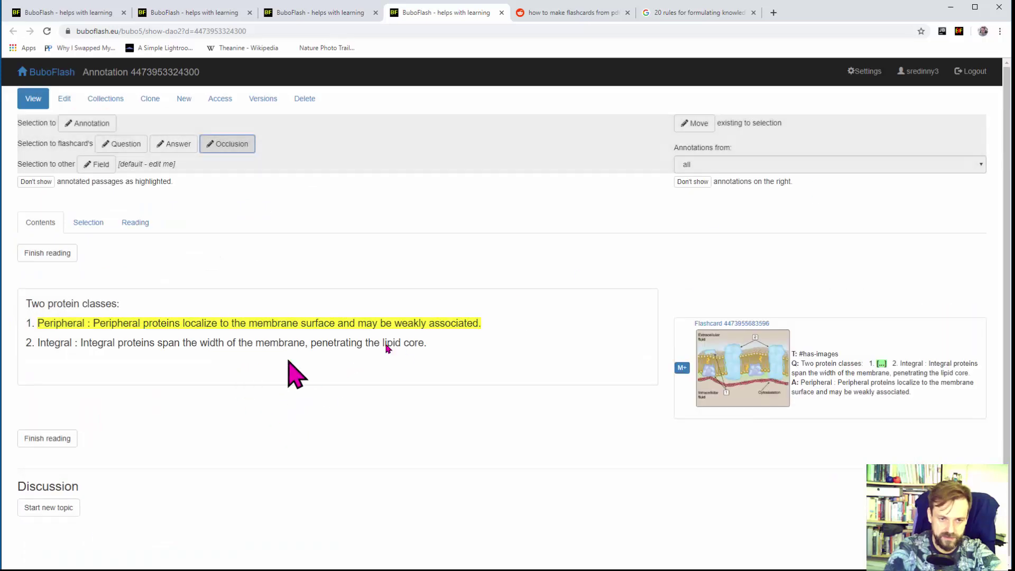
# Create an occlusion flashcard from the Integral item text and link the membrane diagram's URL as its question-and-answer image
pyautogui.moveTo(428, 344); pyautogui.dragTo(41, 344)
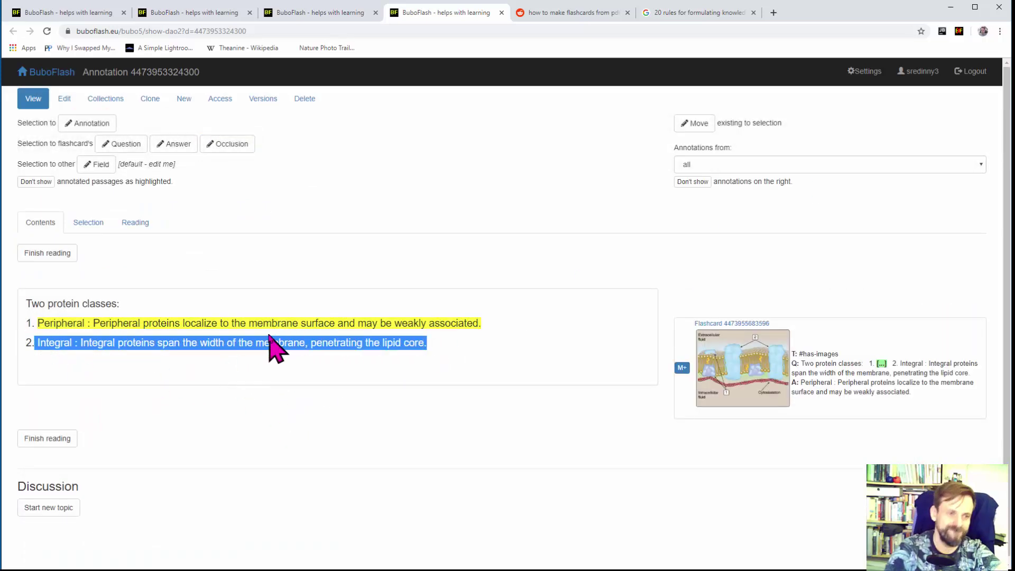
pyautogui.click(233, 145)
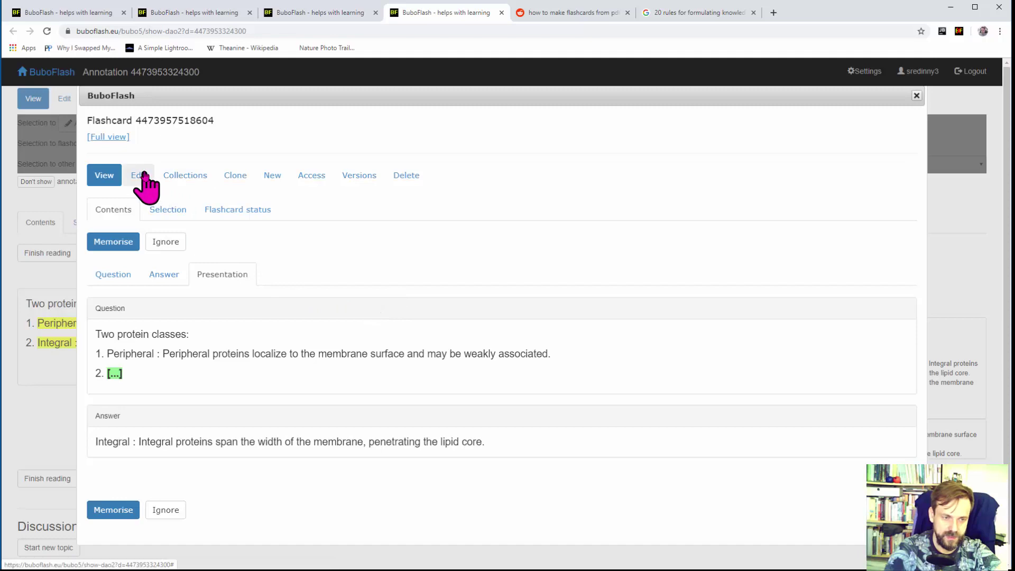
pyautogui.click(141, 176)
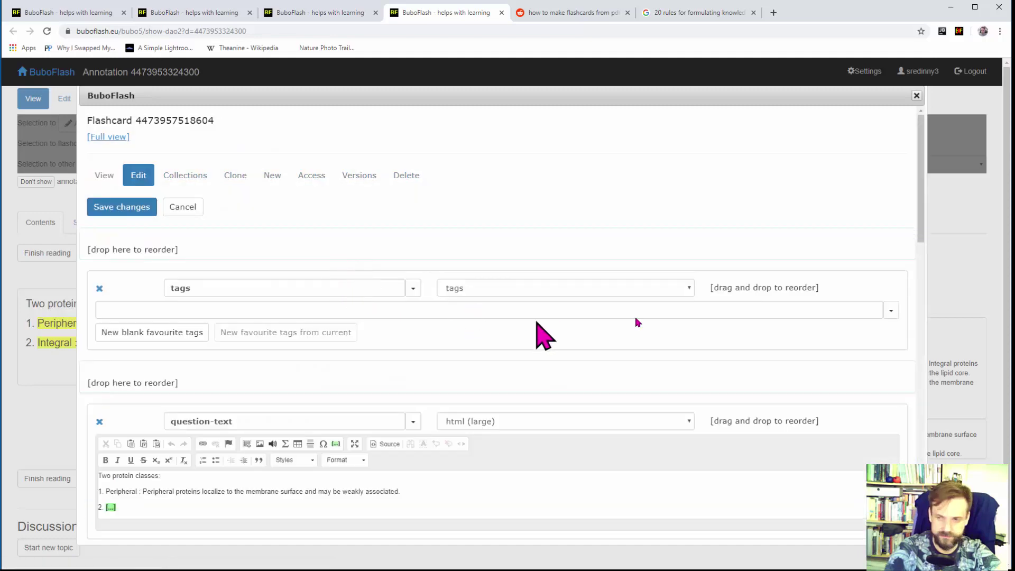
pyautogui.moveTo(920, 190); pyautogui.dragTo(948, 423)
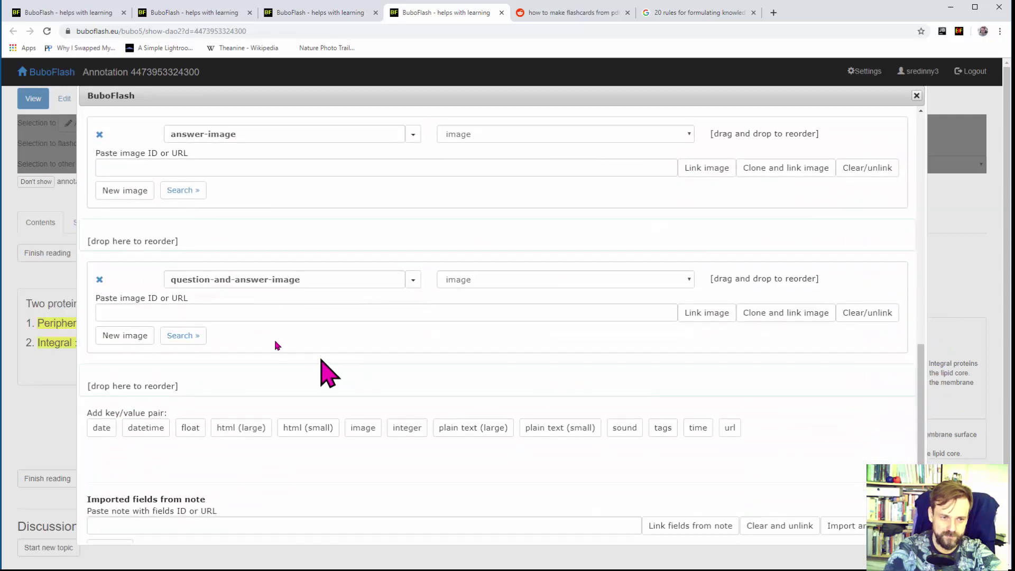
pyautogui.click(228, 312)
pyautogui.hotkey('ctrl', 'v')
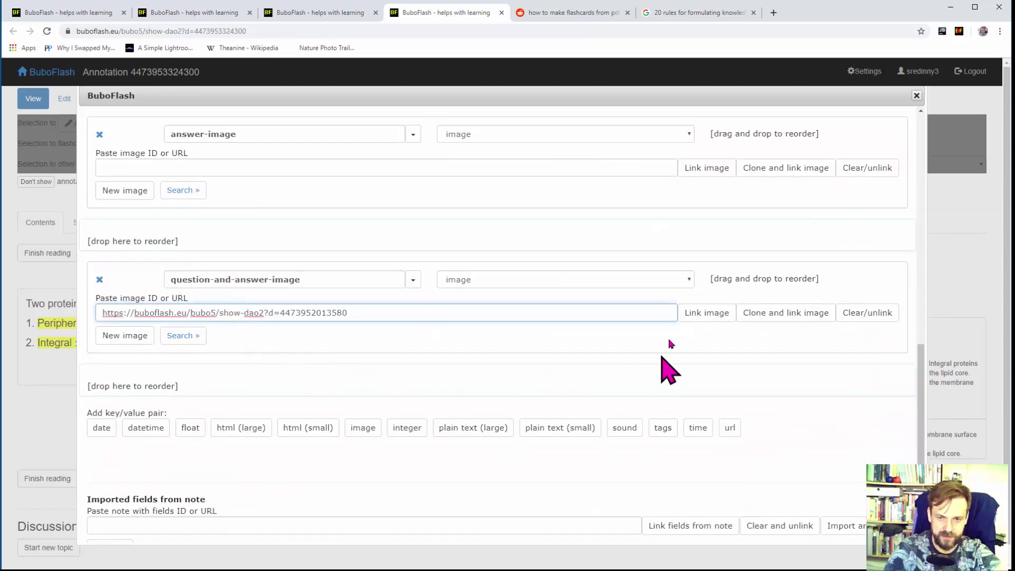
pyautogui.click(706, 313)
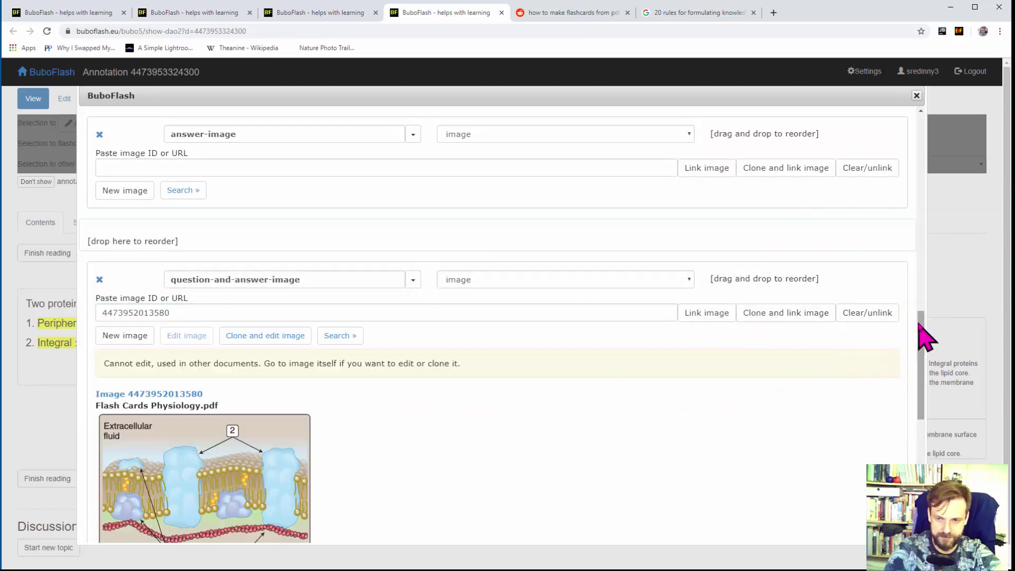
# Save the Integral flashcard's changes and close it
pyautogui.moveTo(920, 328); pyautogui.dragTo(920, 443)
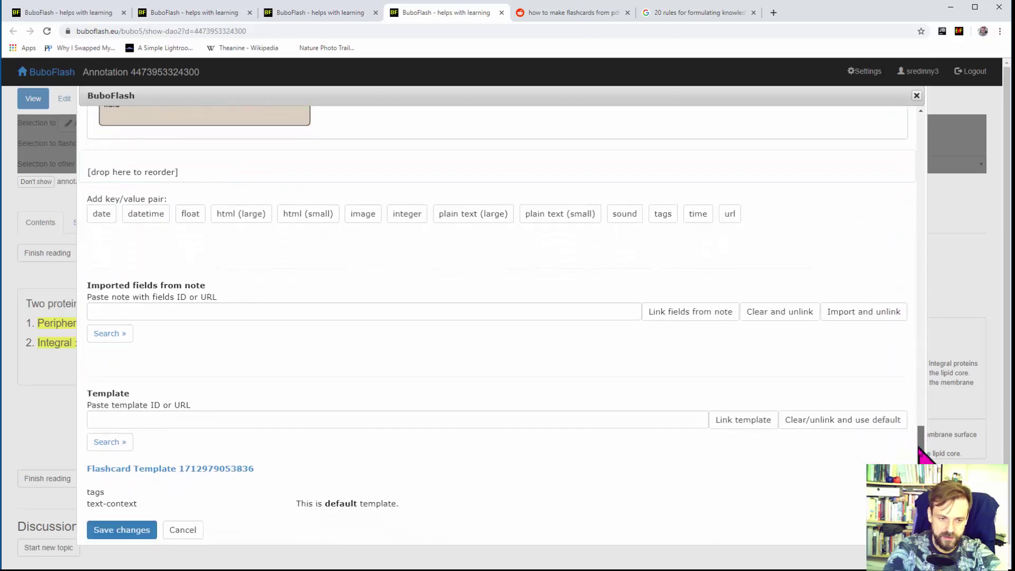
pyautogui.click(127, 529)
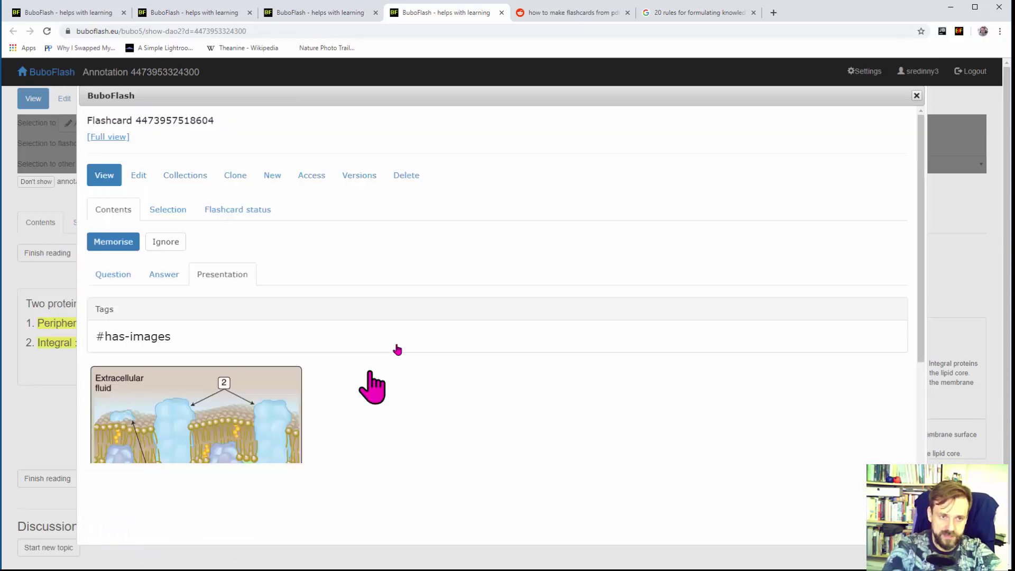
pyautogui.click(916, 96)
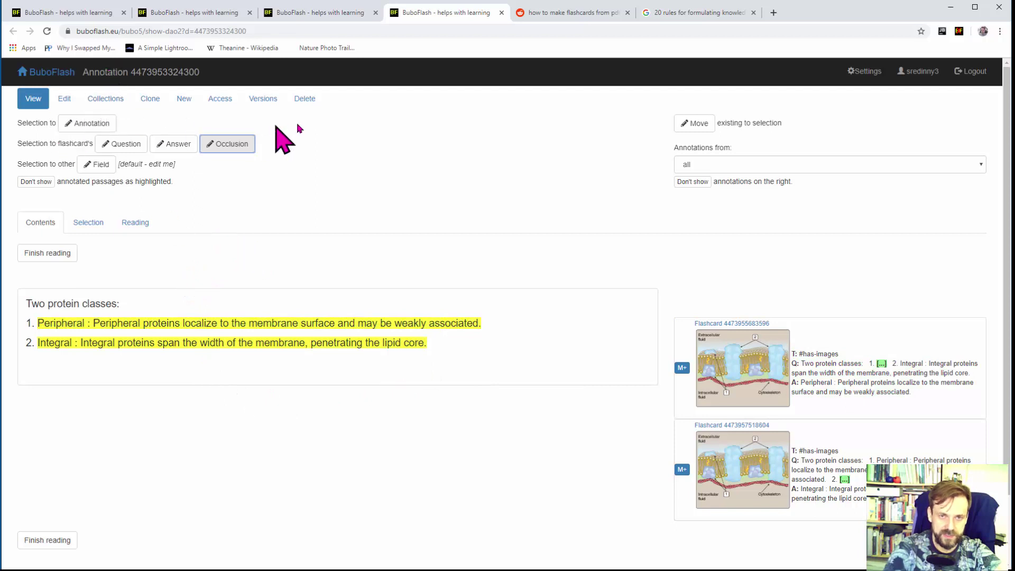
# Close the annotation's browser tab and return to the PDF's 1.1 Answer page, dismissing the annotation pop-up there
pyautogui.click(502, 12)
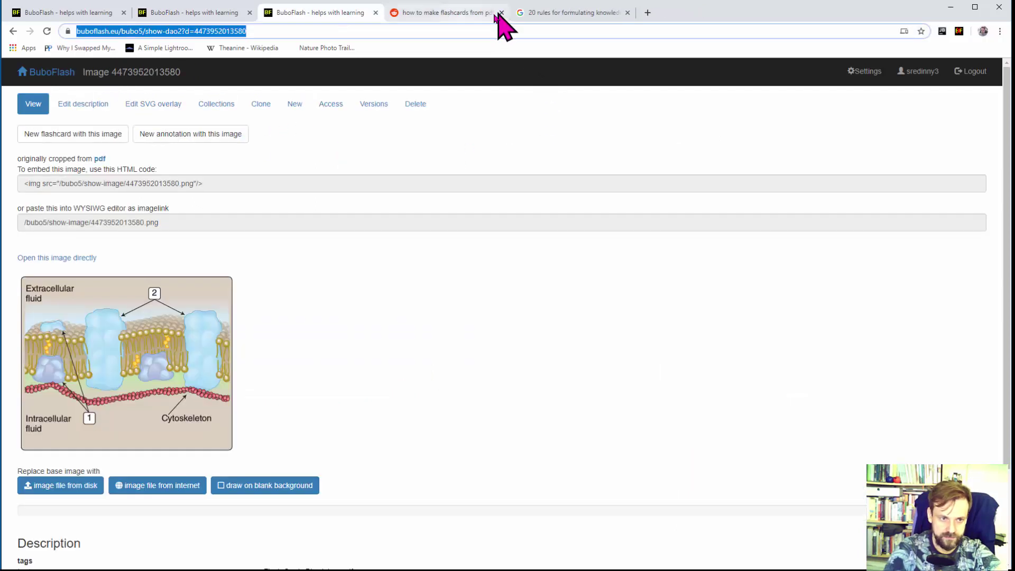
pyautogui.click(202, 12)
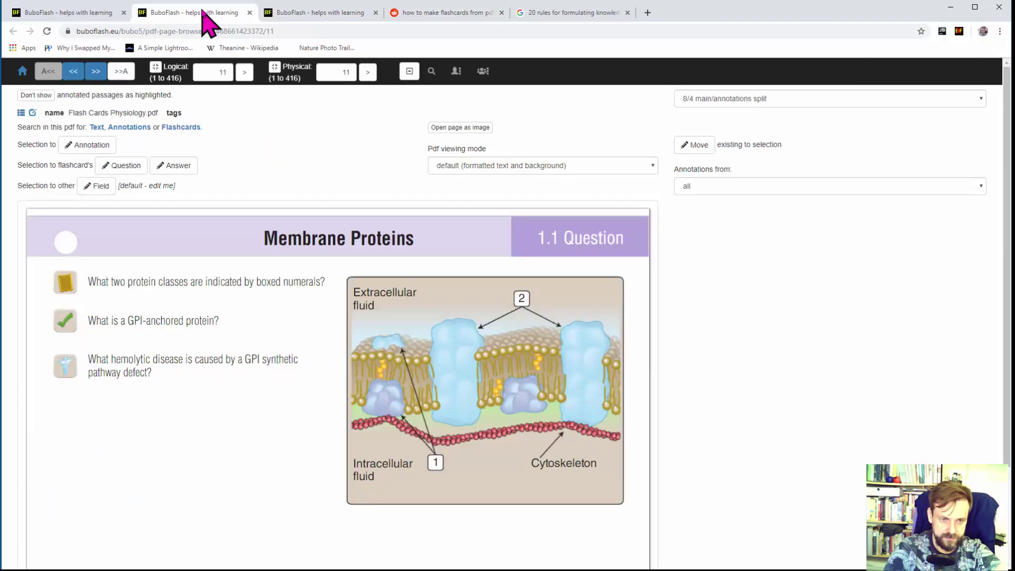
pyautogui.click(73, 15)
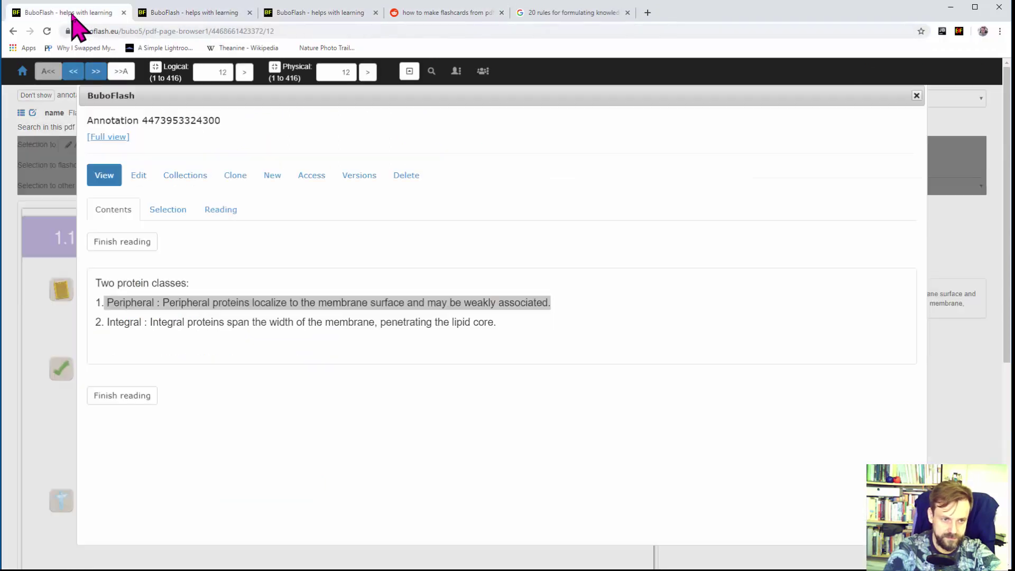
pyautogui.click(917, 95)
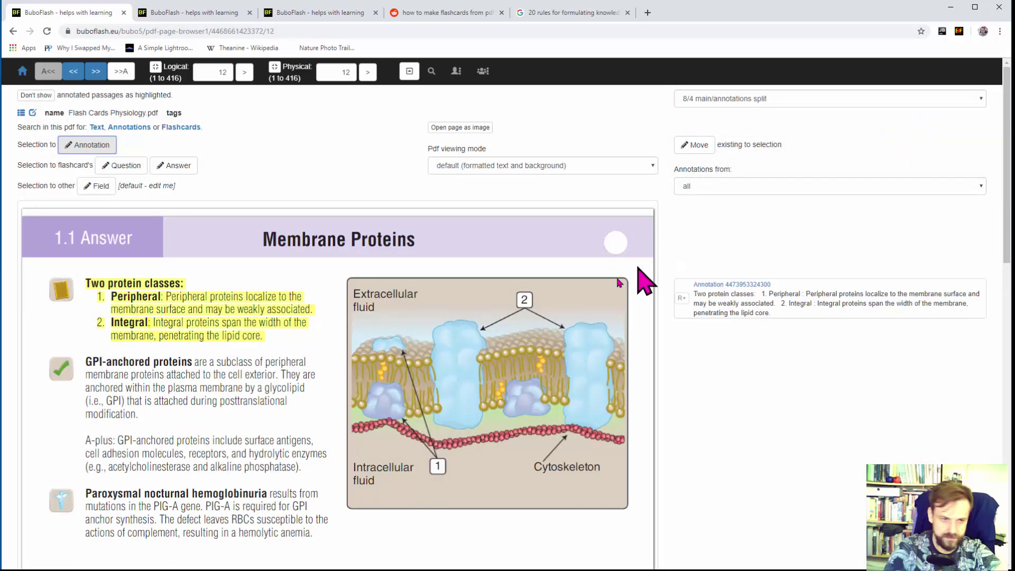
# Examine the GPI-anchored proteins passage on the 1.1 Answer page and bring up the matching question on the 1.1 Question page
pyautogui.scroll(-1, 240, 397)
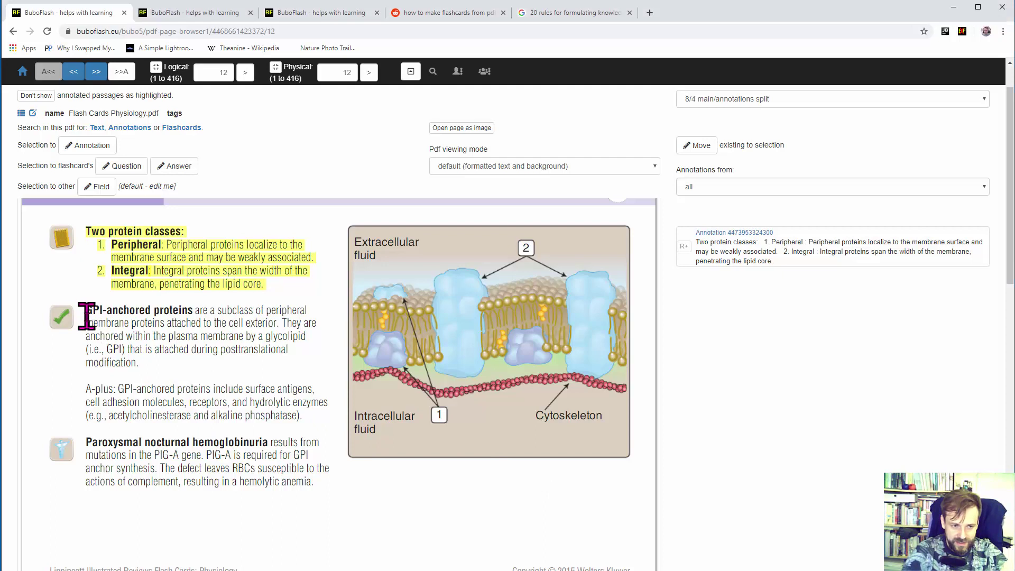
pyautogui.moveTo(86, 316); pyautogui.dragTo(170, 374)
pyautogui.click(159, 349)
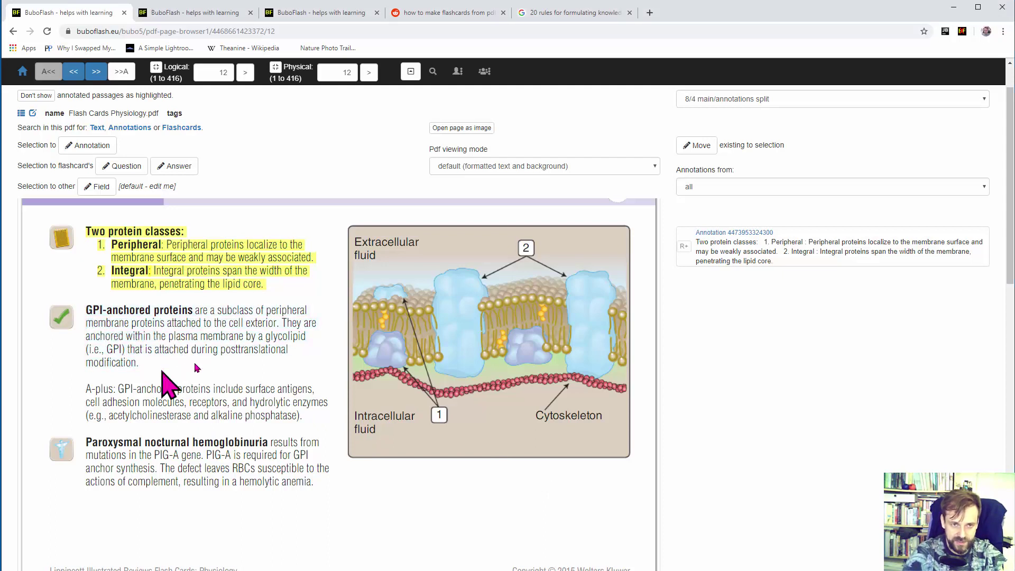
pyautogui.click(189, 14)
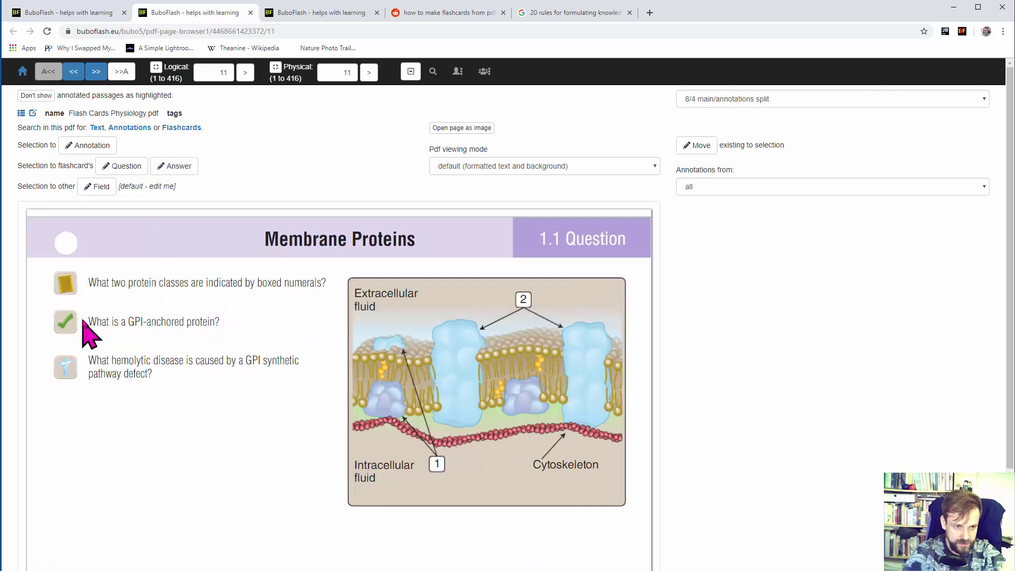
# Create an annotation from the GPI-anchored proteins definition on the 1.1 Answer page and open its full view in a new browser tab
pyautogui.moveTo(100, 322); pyautogui.dragTo(189, 321)
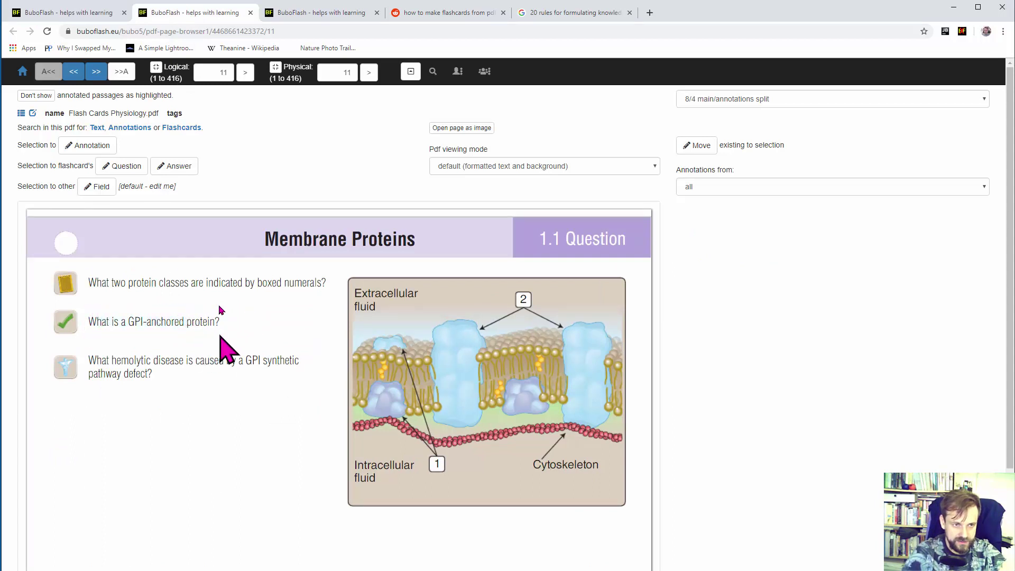
pyautogui.click(76, 14)
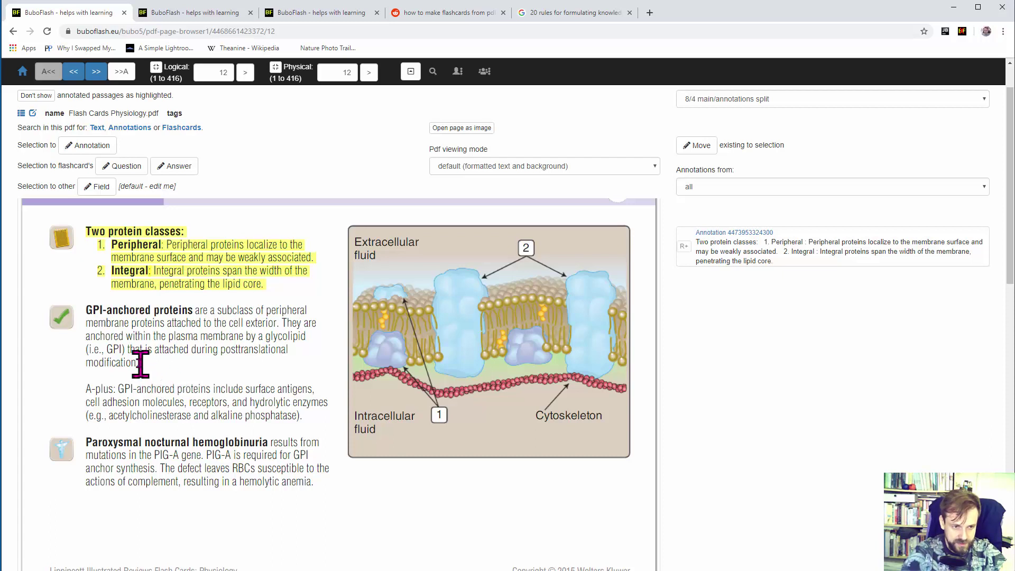
pyautogui.moveTo(141, 364); pyautogui.dragTo(91, 315)
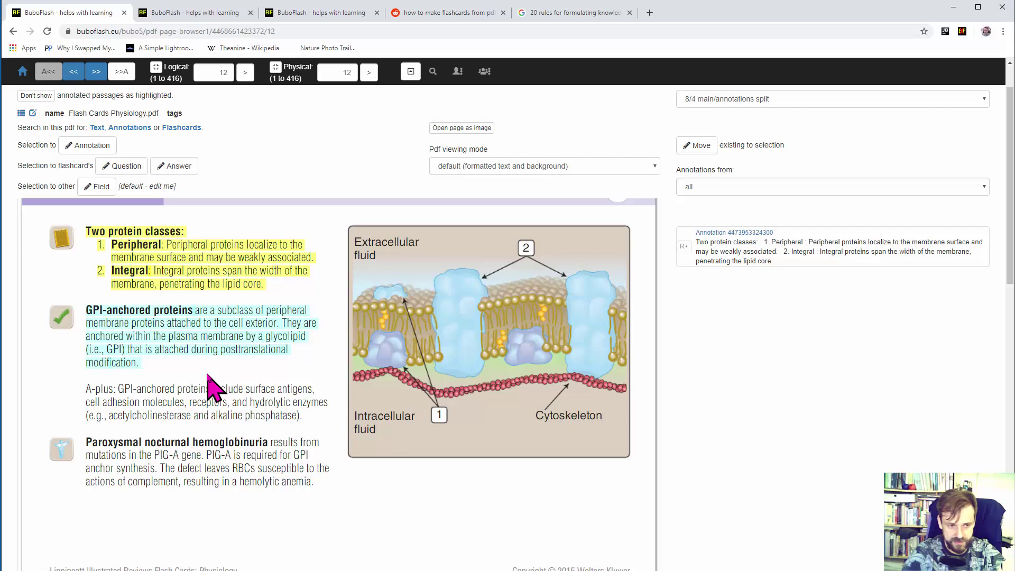
pyautogui.click(89, 145)
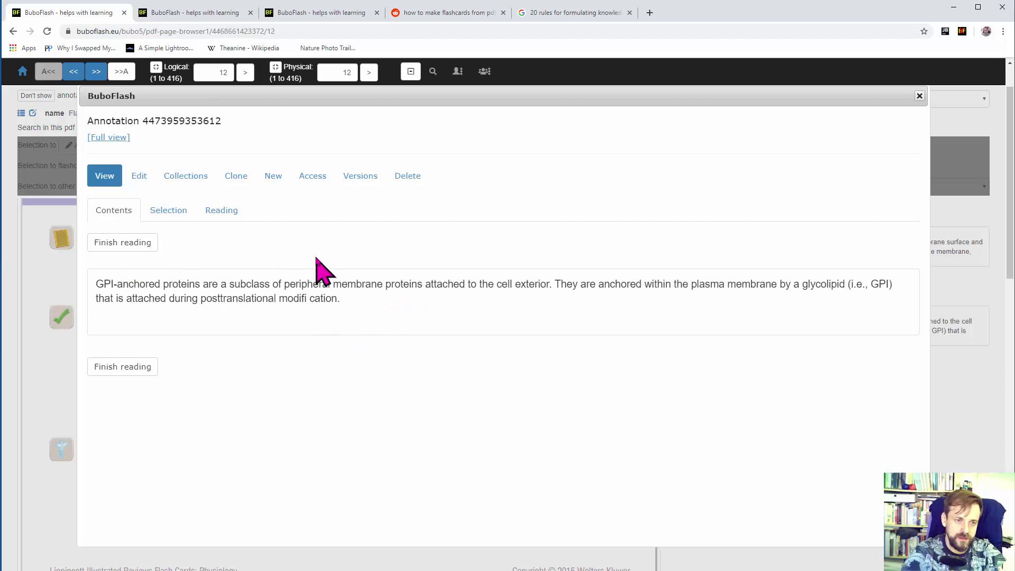
pyautogui.rightClick(115, 138)
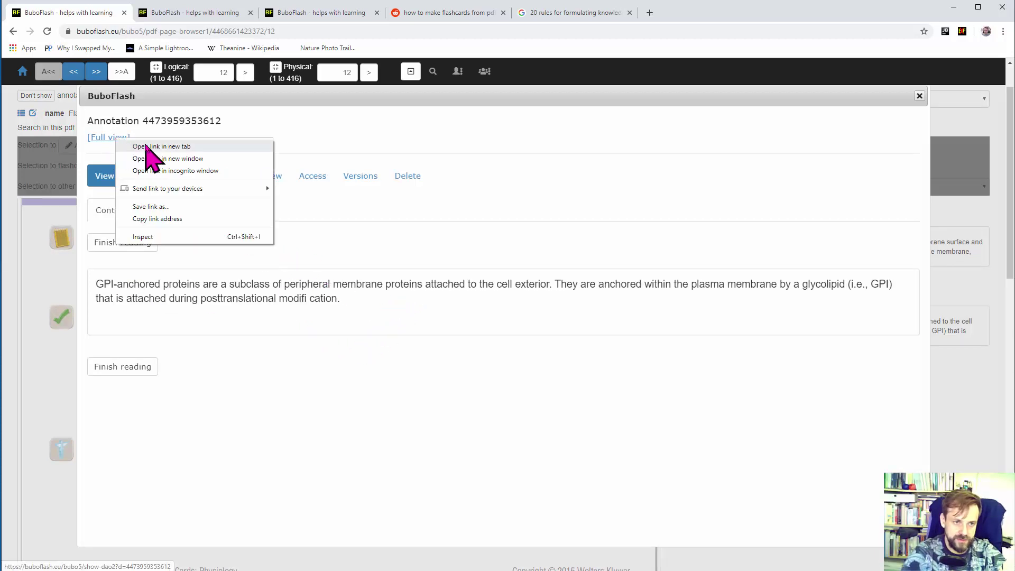
pyautogui.click(147, 147)
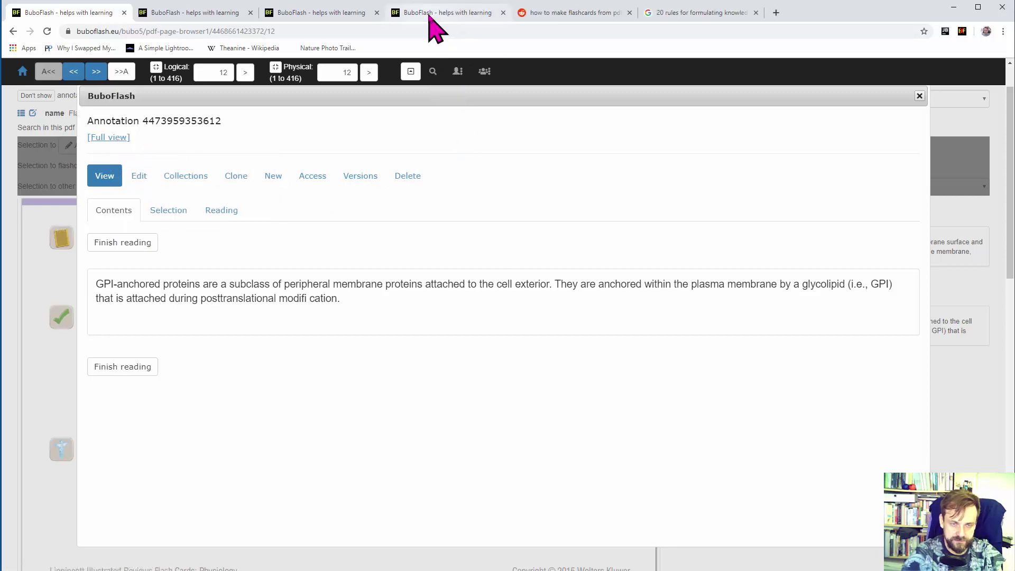
pyautogui.click(429, 16)
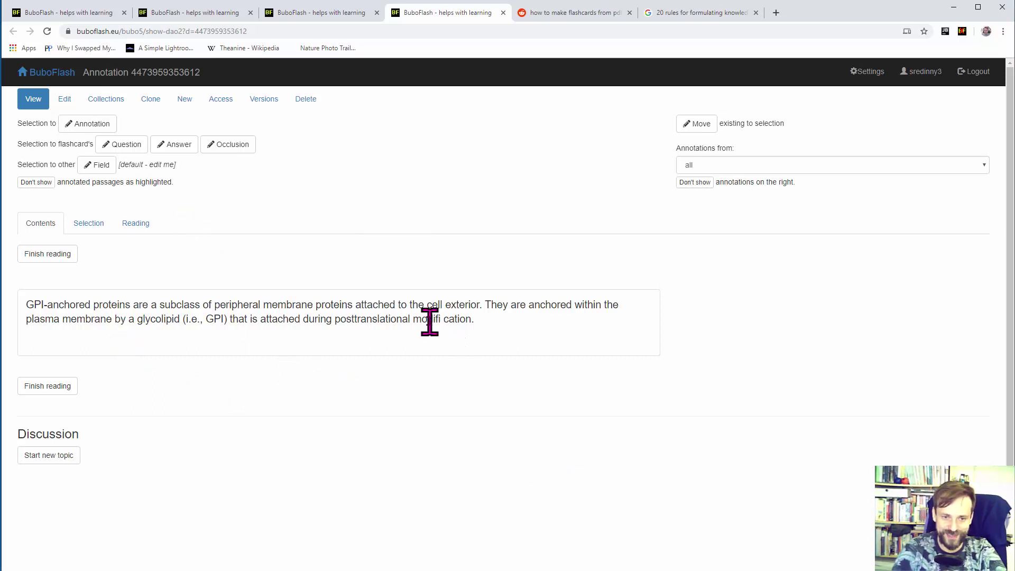
# Correct "modifi cation" to "modification" in the annotation's text content and save the changes
pyautogui.moveTo(428, 322); pyautogui.dragTo(456, 320)
pyautogui.click(475, 344)
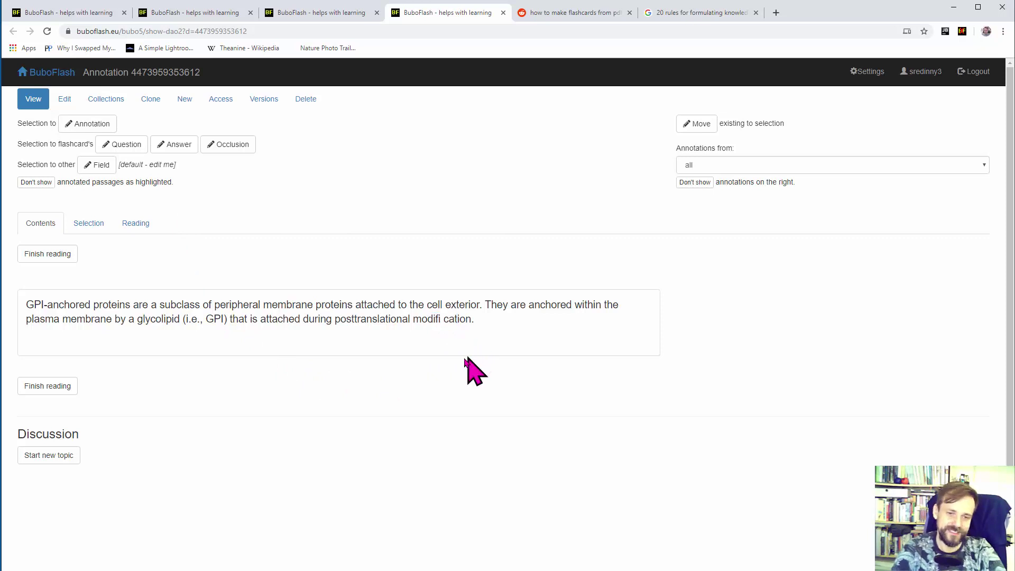
pyautogui.click(65, 101)
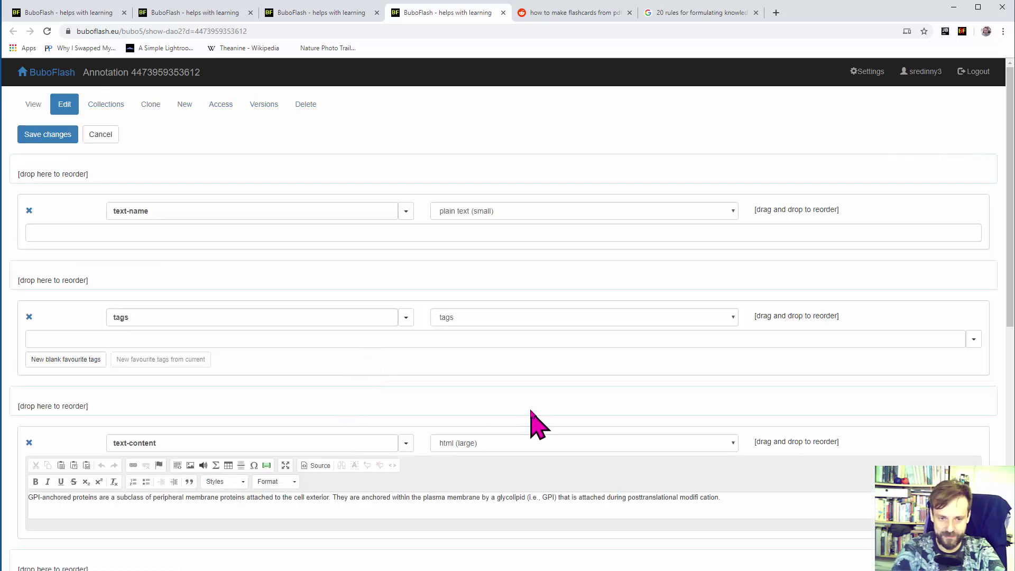
pyautogui.scroll(-1, 536, 423)
pyautogui.scroll(-1, 537, 423)
pyautogui.click(698, 394)
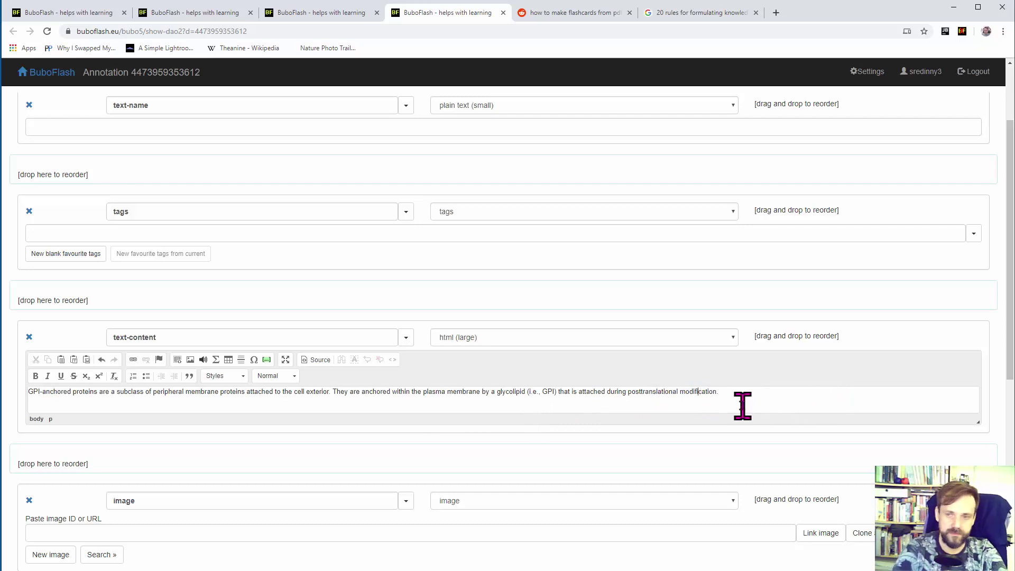
pyautogui.moveTo(1009, 339); pyautogui.dragTo(1007, 254)
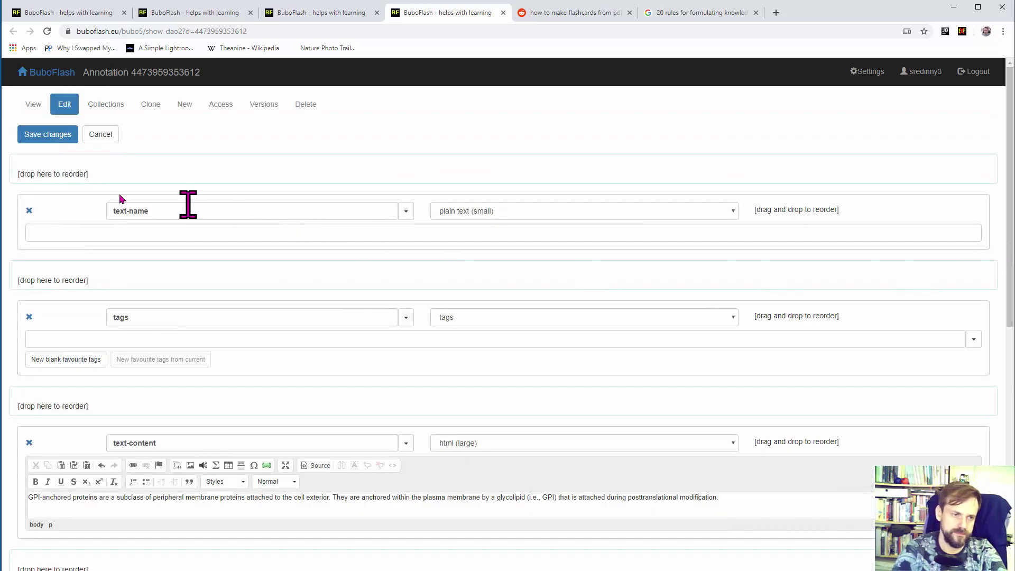
pyautogui.click(43, 135)
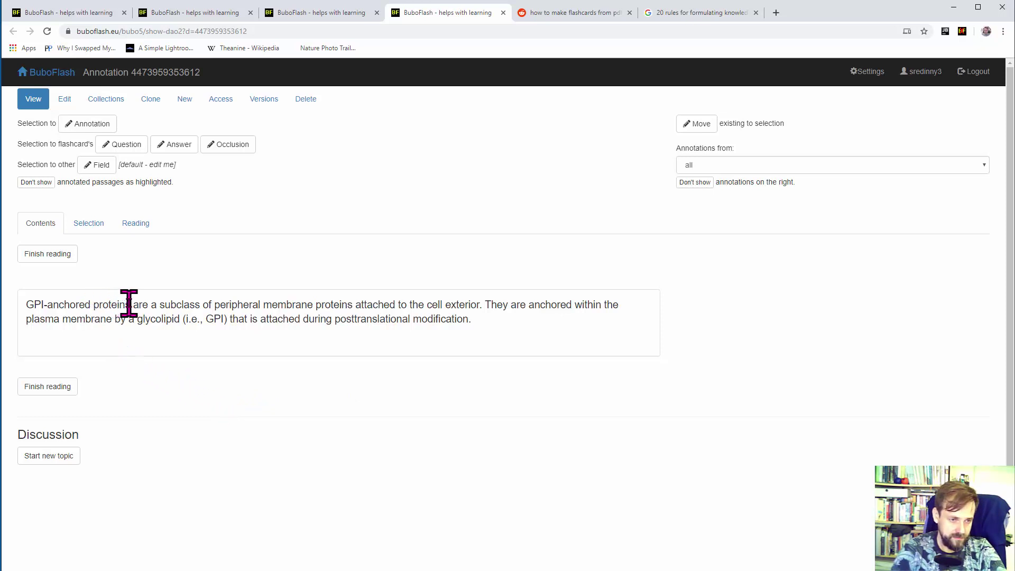
# Create an occlusion flashcard hiding "GPI-anchored proteins" in the annotation text and open the flashcard for editing
pyautogui.moveTo(130, 304); pyautogui.dragTo(28, 304)
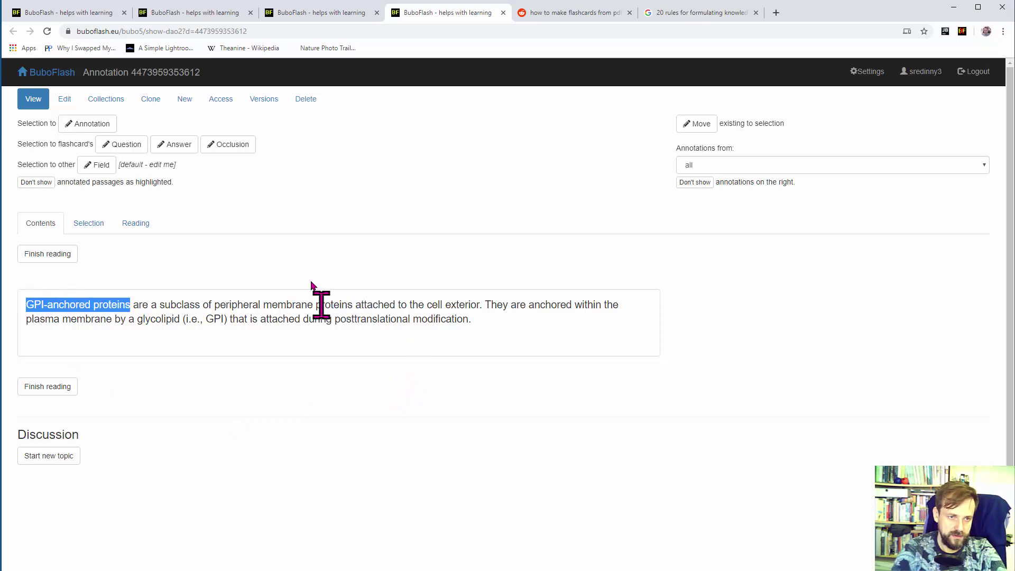
pyautogui.click(228, 150)
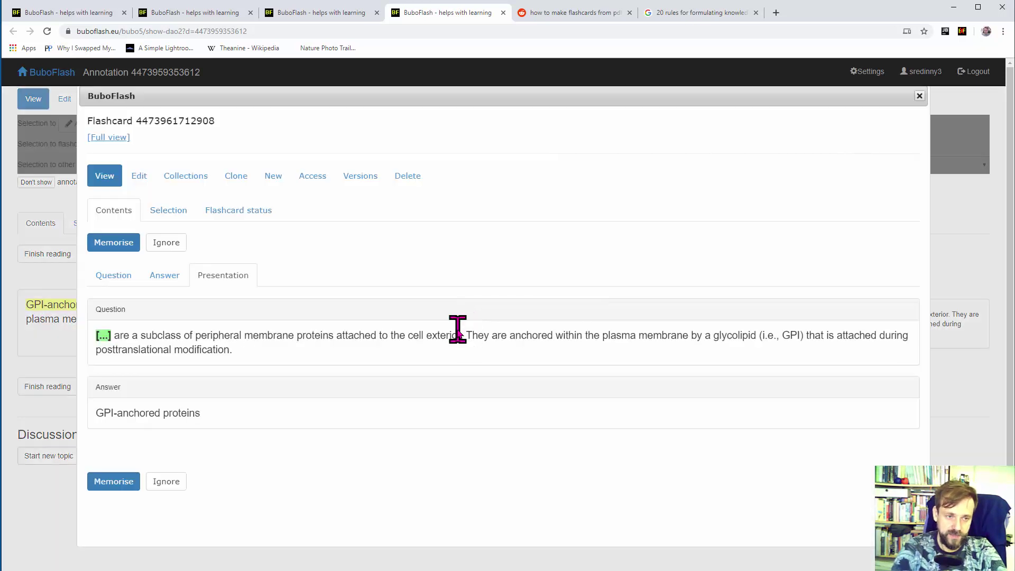
pyautogui.click(136, 177)
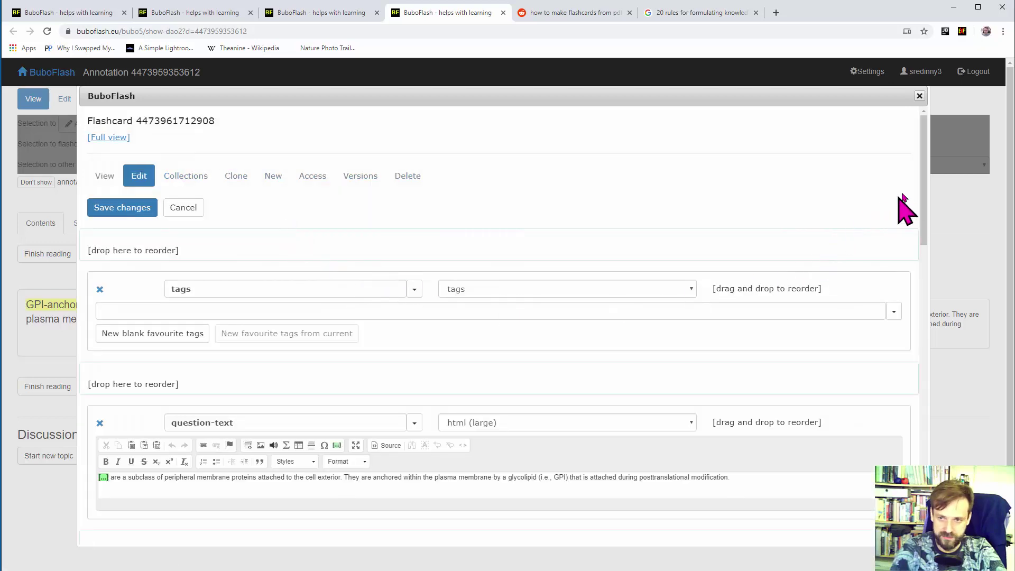
# Copy the membrane diagram's page URL from its browser tab and link it as the flashcard's question-and-answer image
pyautogui.moveTo(921, 186); pyautogui.dragTo(950, 386)
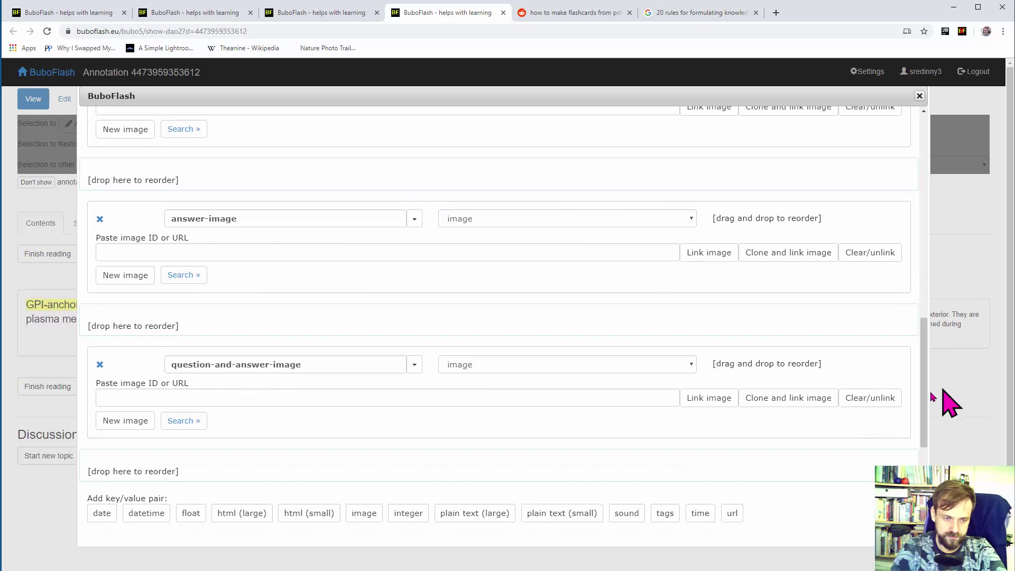
pyautogui.click(245, 406)
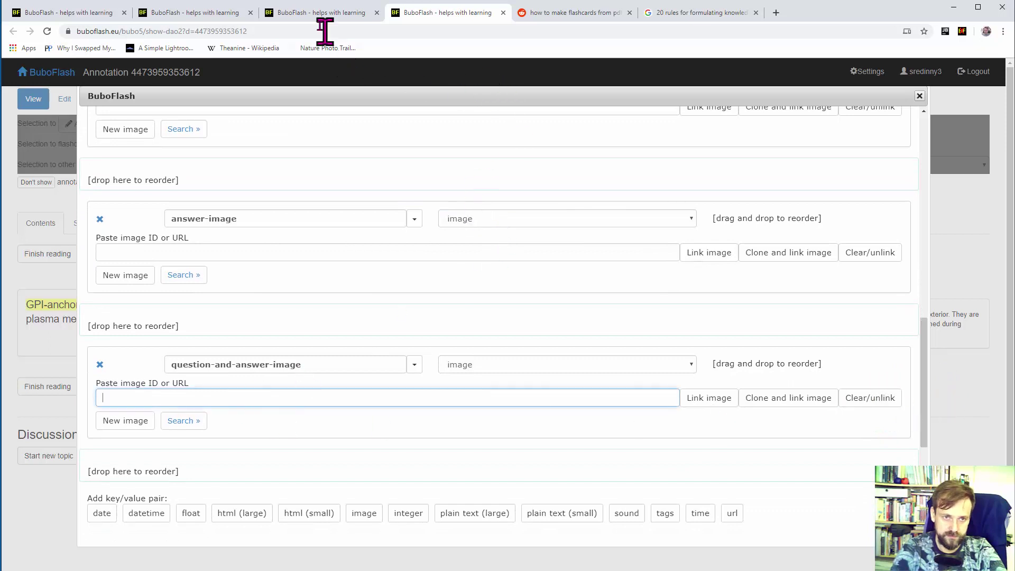
pyautogui.click(309, 15)
pyautogui.click(263, 30)
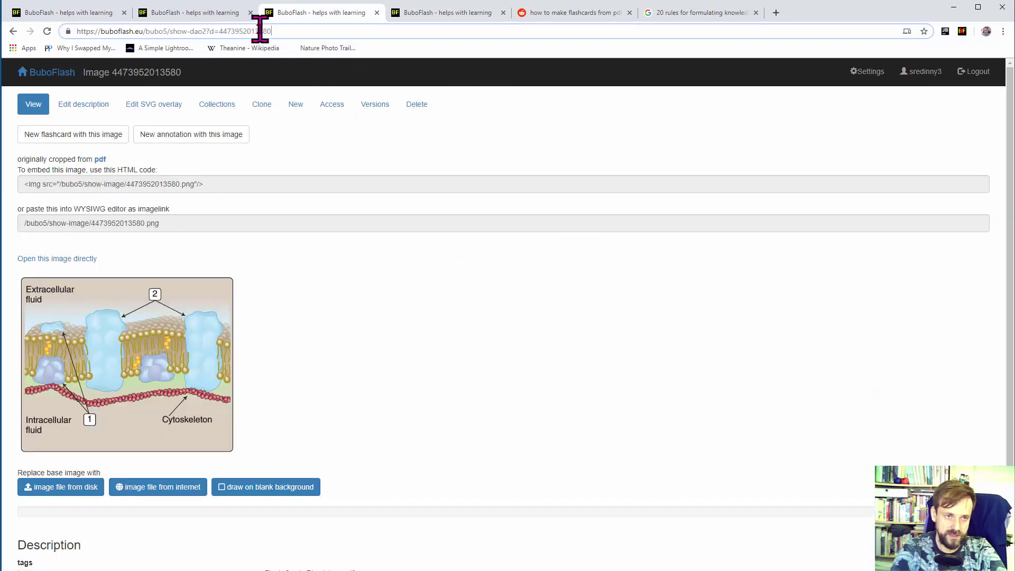
pyautogui.hotkey('ctrl', 'a')
pyautogui.hotkey('ctrl', 'c')
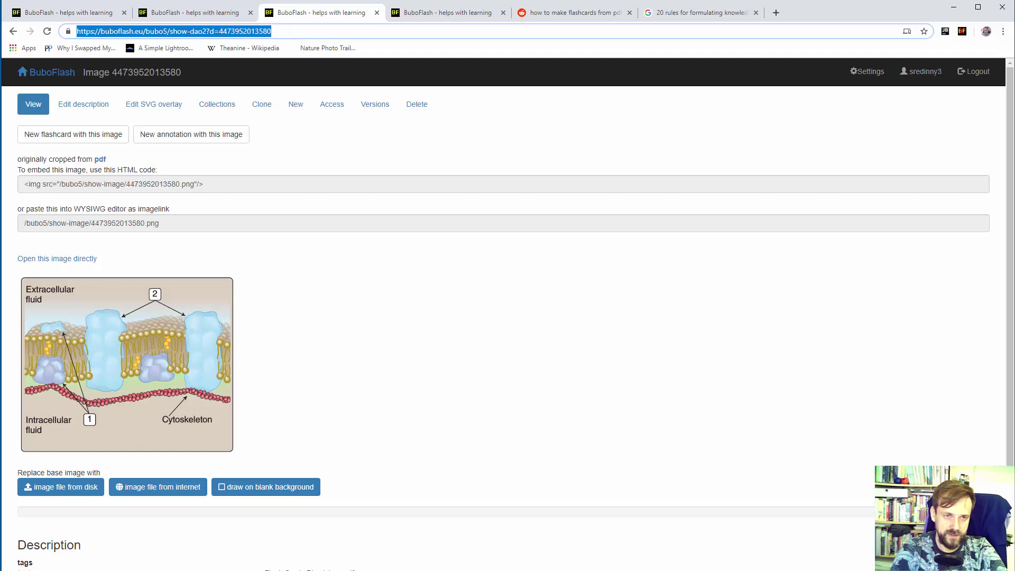
pyautogui.click(448, 21)
pyautogui.hotkey('ctrl', 'v')
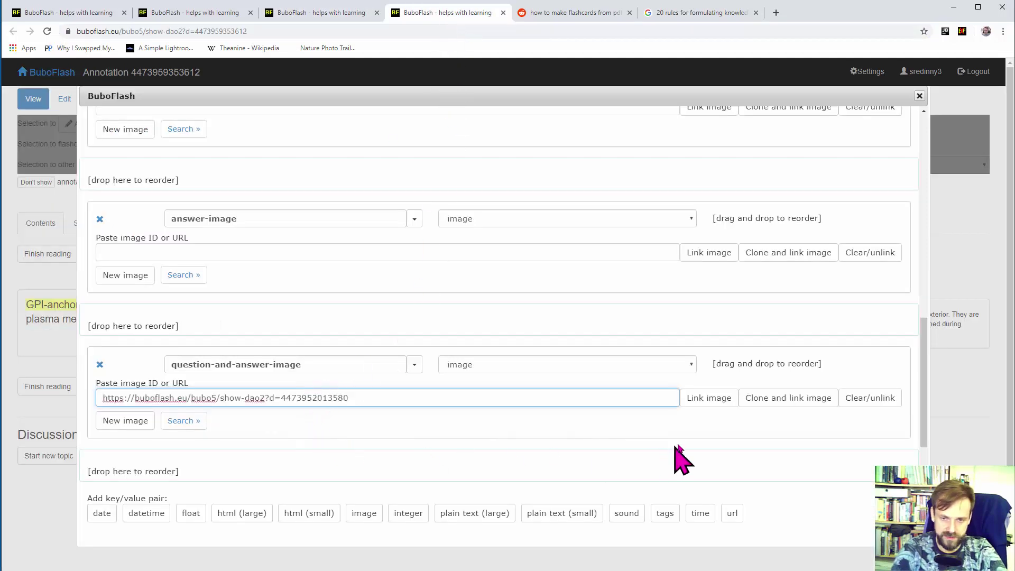
pyautogui.click(707, 404)
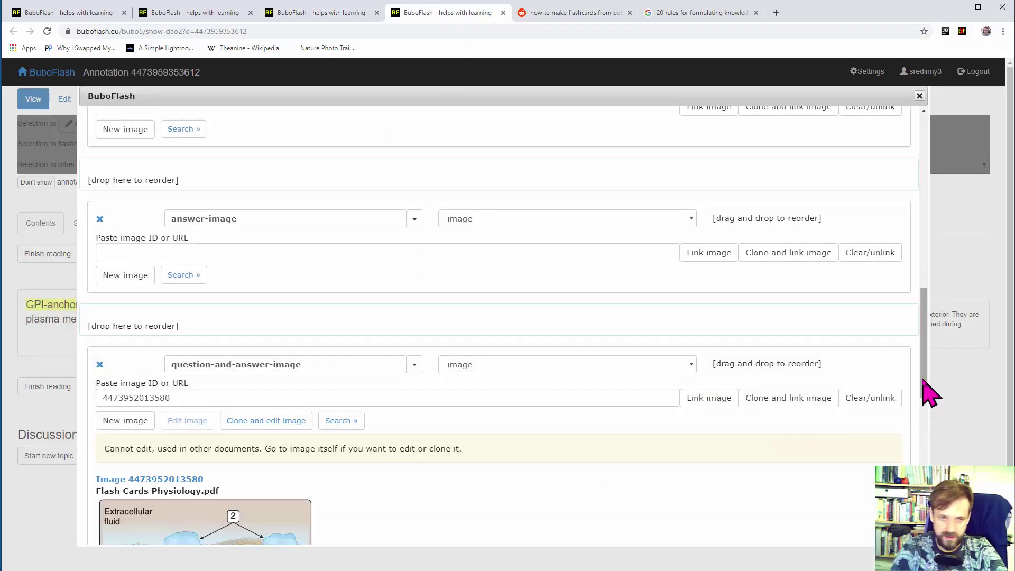
# Copy "glycolipid (i.e., GPI)" from the flashcard's question text and occlude the "GPI" inside its parentheses
pyautogui.scroll(3, 914, 347)
pyautogui.scroll(5, 917, 338)
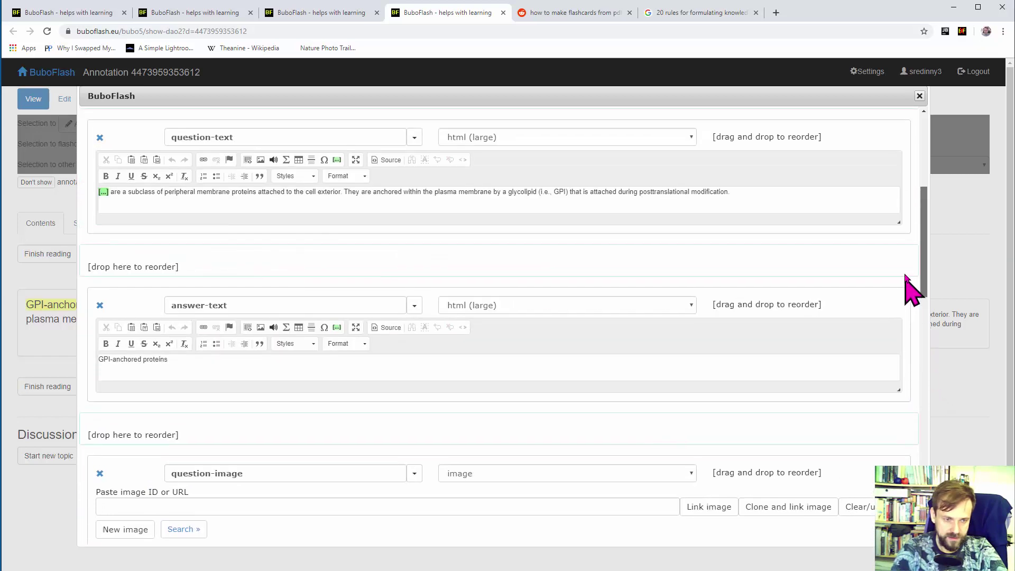
pyautogui.scroll(1, 906, 260)
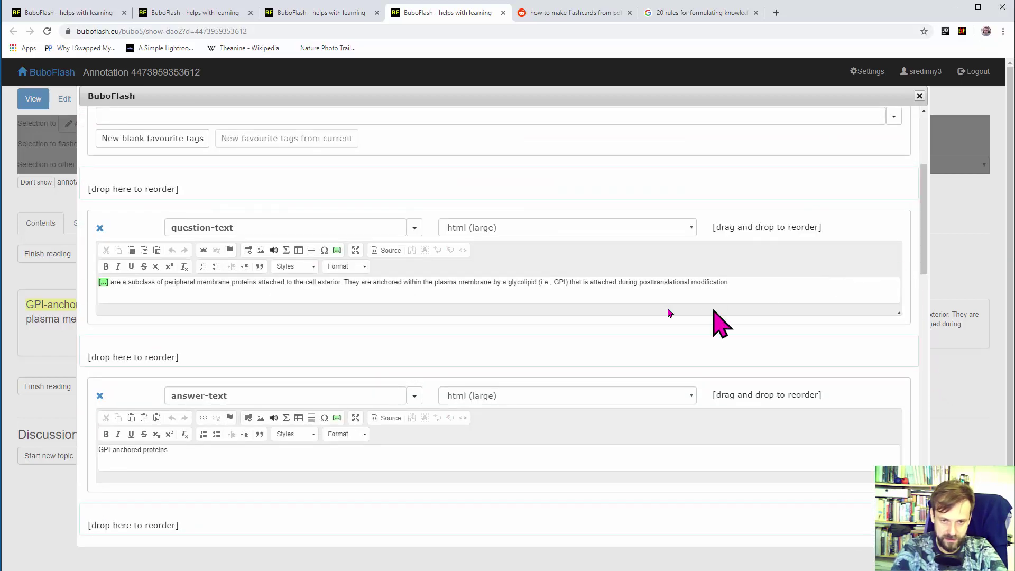
pyautogui.click(569, 282)
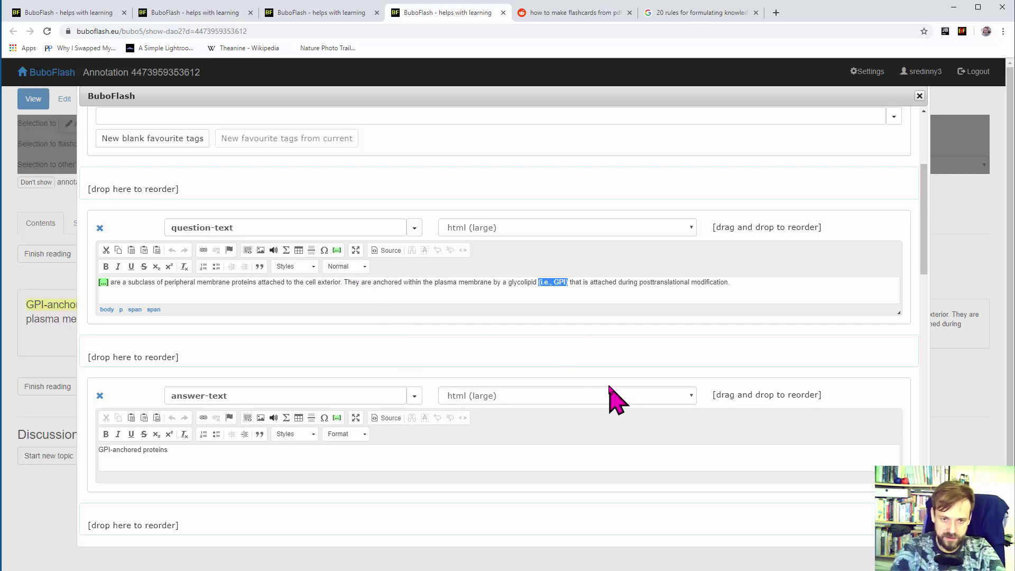
pyautogui.click(574, 290)
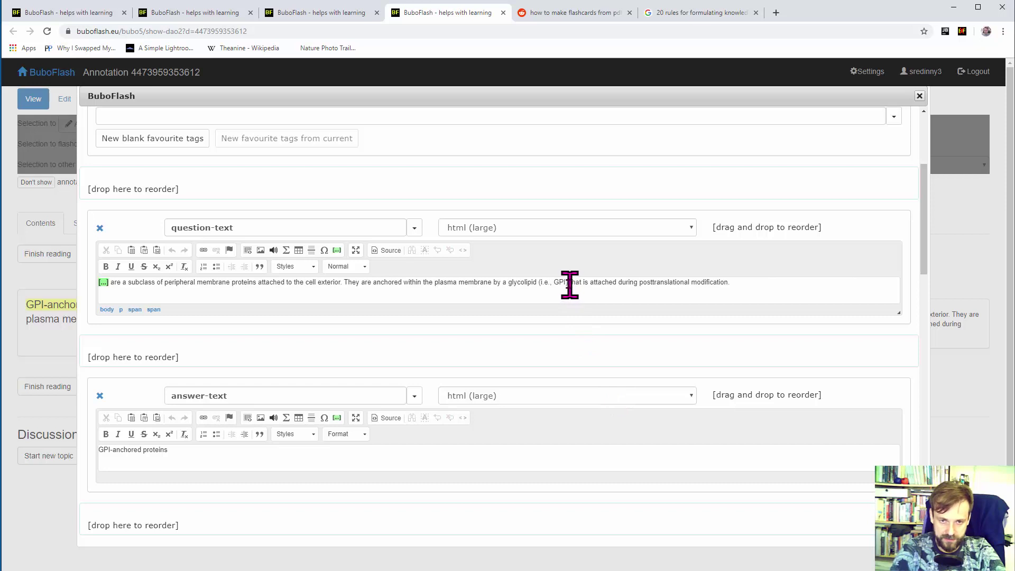
pyautogui.moveTo(509, 286); pyautogui.dragTo(569, 285)
pyautogui.hotkey('ctrl', 'c')
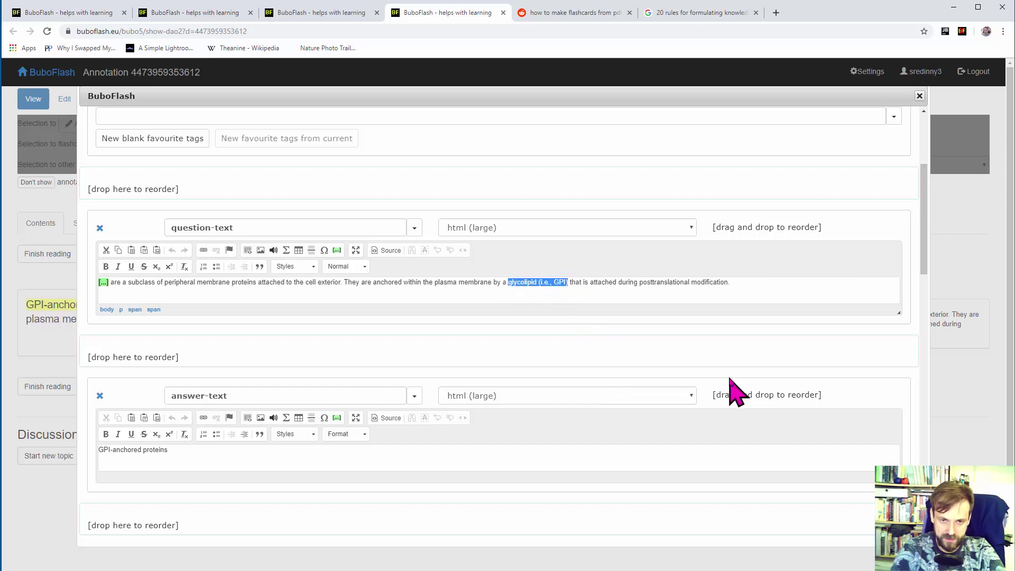
pyautogui.click(603, 291)
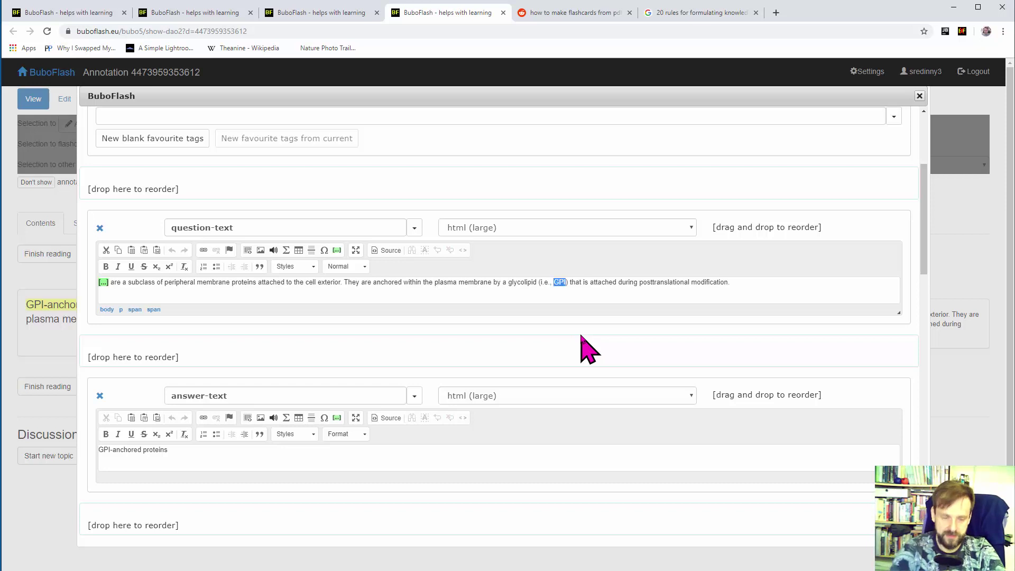
pyautogui.click(336, 250)
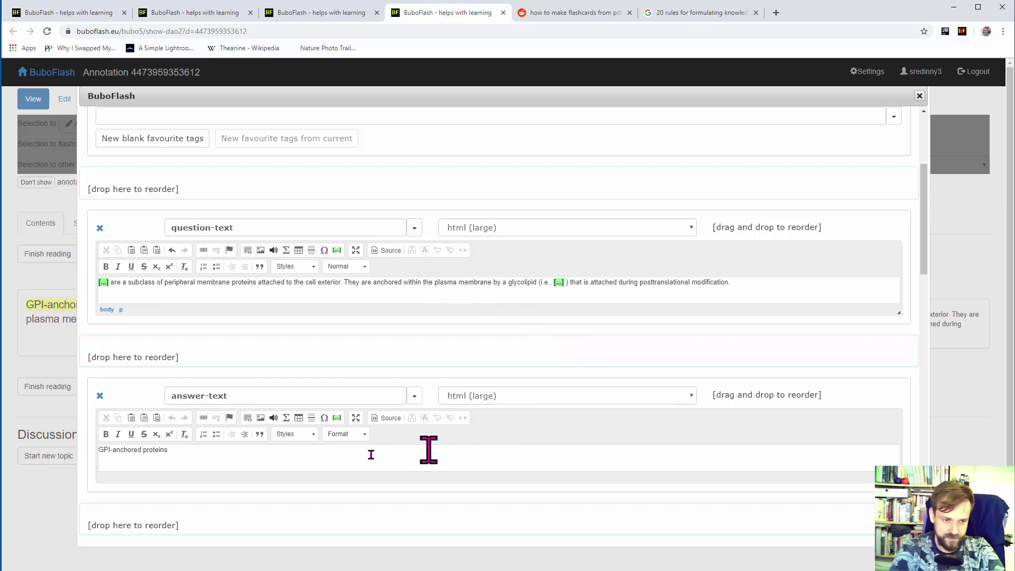
# Extend the flashcard's answer text to read "GPI-anchored proteins - (glycolipid == GPI)"
pyautogui.click(346, 452)
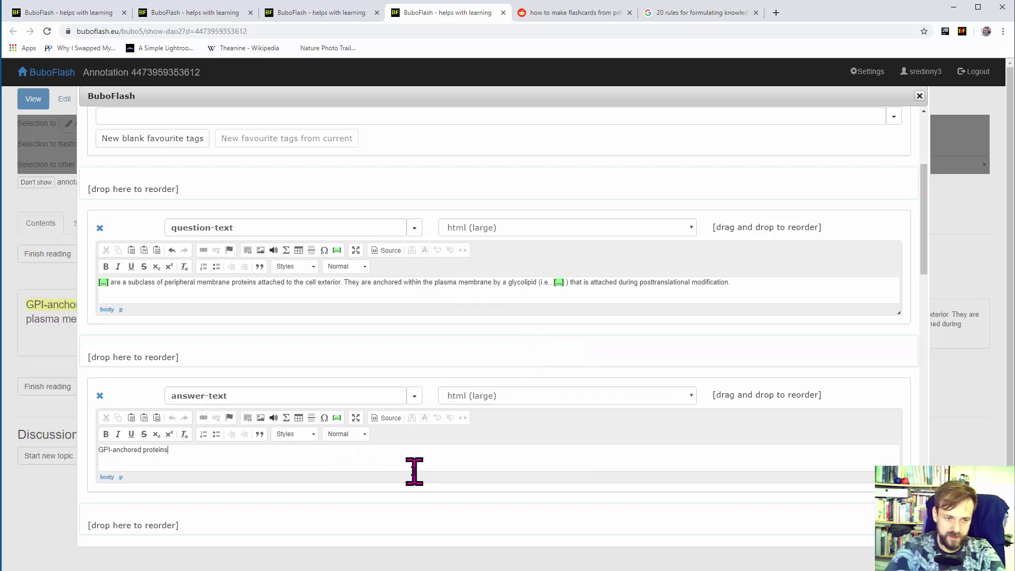
pyautogui.write('-')
pyautogui.hotkey('ctrl', 'v')
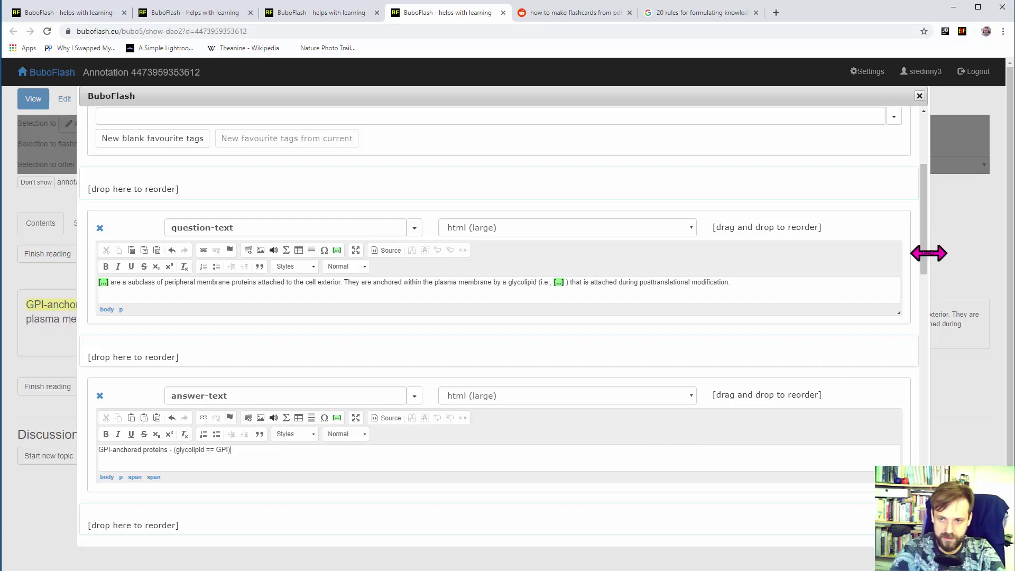
# Save the GPI-anchored proteins flashcard, review its question and answer presentation, and close it
pyautogui.moveTo(924, 268); pyautogui.dragTo(923, 539)
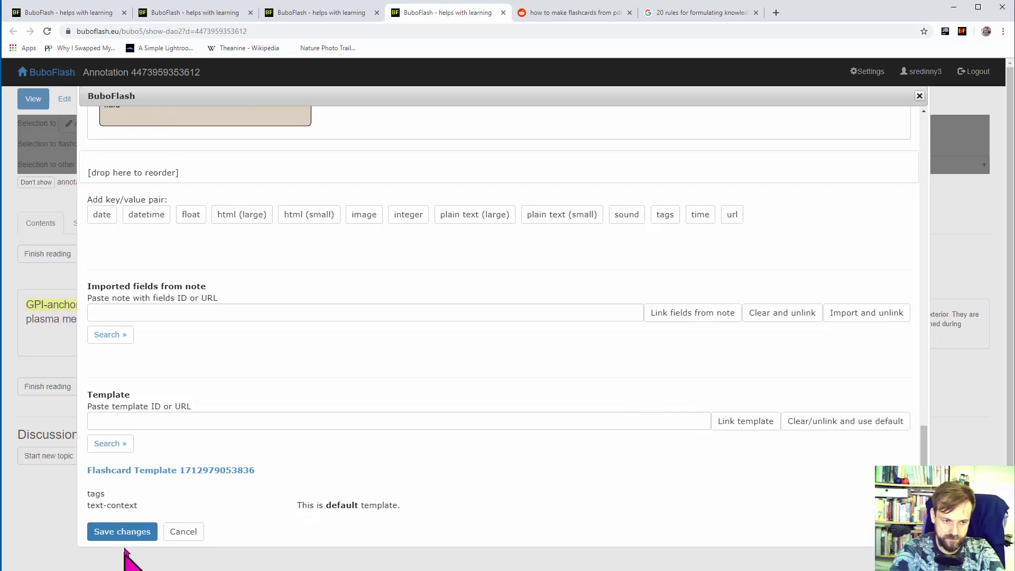
pyautogui.click(122, 533)
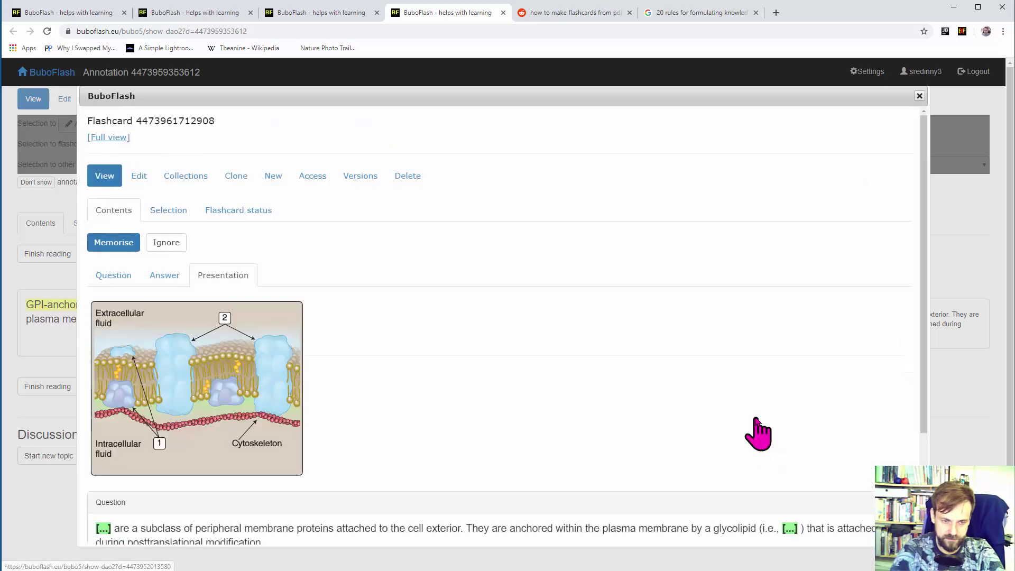
pyautogui.moveTo(929, 301); pyautogui.dragTo(928, 446)
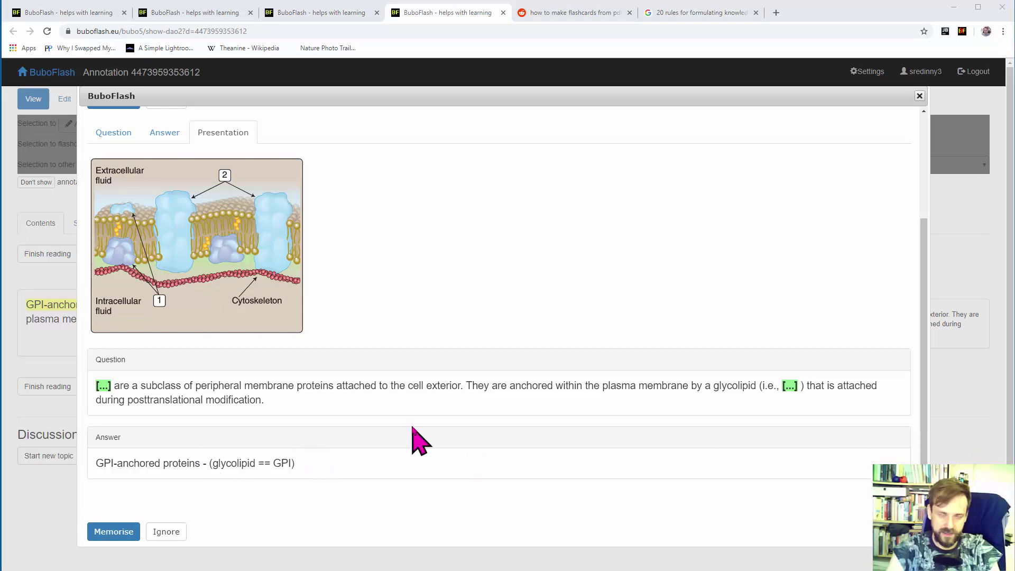
pyautogui.click(919, 95)
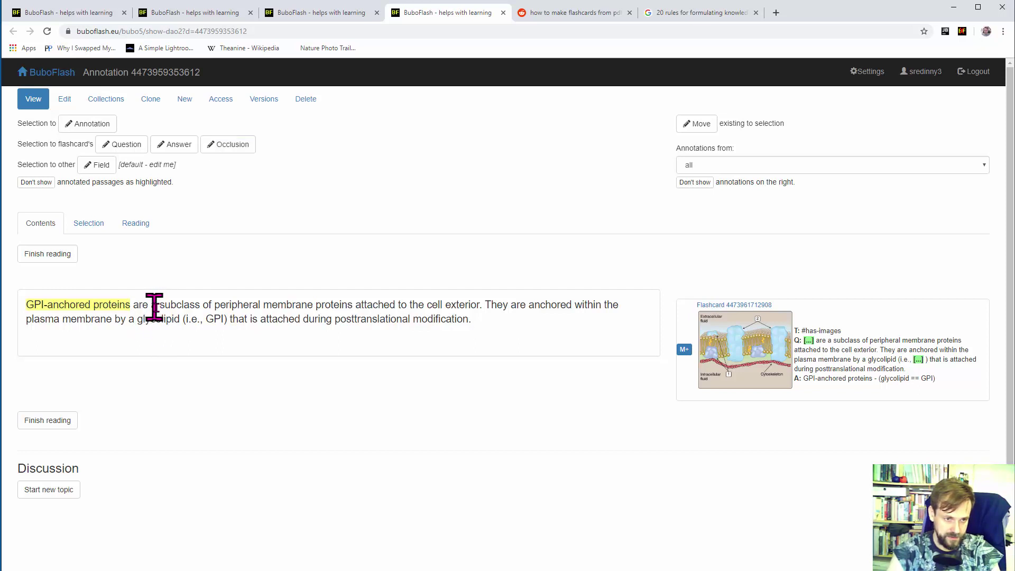
# Create an occlusion flashcard hiding the text from "a subclass of peripheral membrane proteins" to "posttranslational modification." and open its question-and-answer image for editing
pyautogui.moveTo(152, 306); pyautogui.dragTo(476, 333)
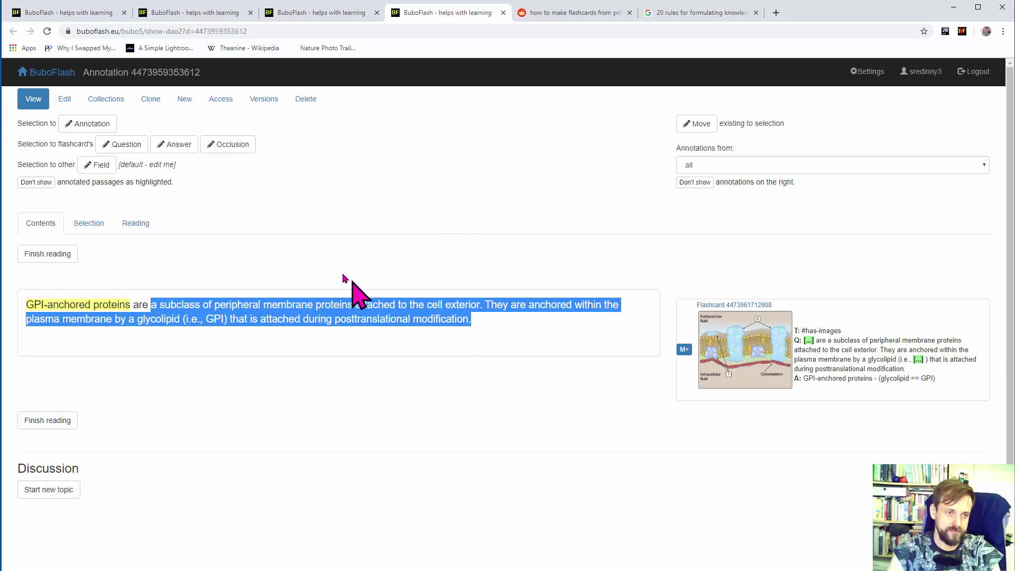
pyautogui.click(241, 148)
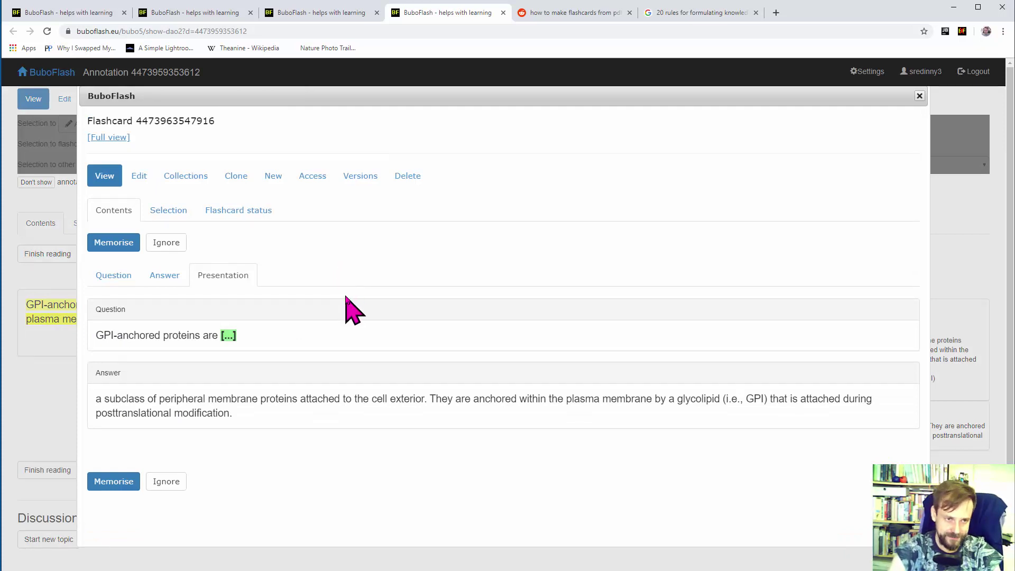
pyautogui.click(136, 179)
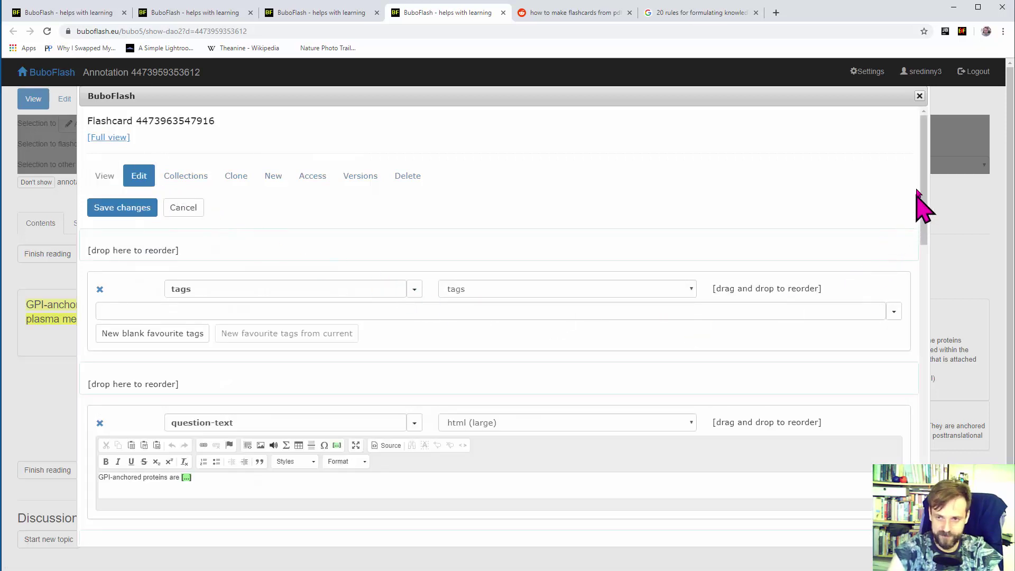
pyautogui.moveTo(923, 177); pyautogui.dragTo(944, 435)
pyautogui.click(173, 238)
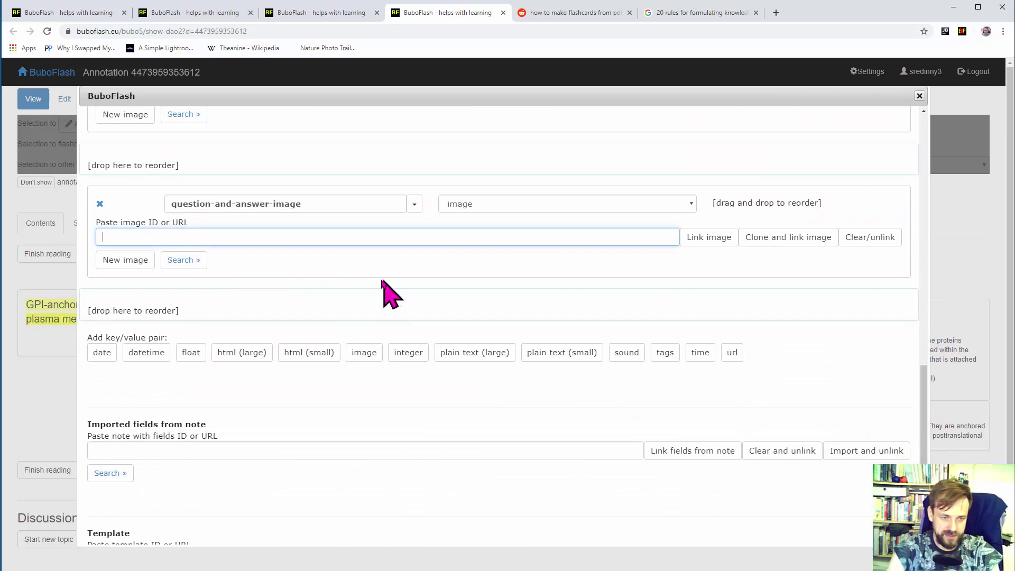
pyautogui.hotkey('ctrl', 'v')
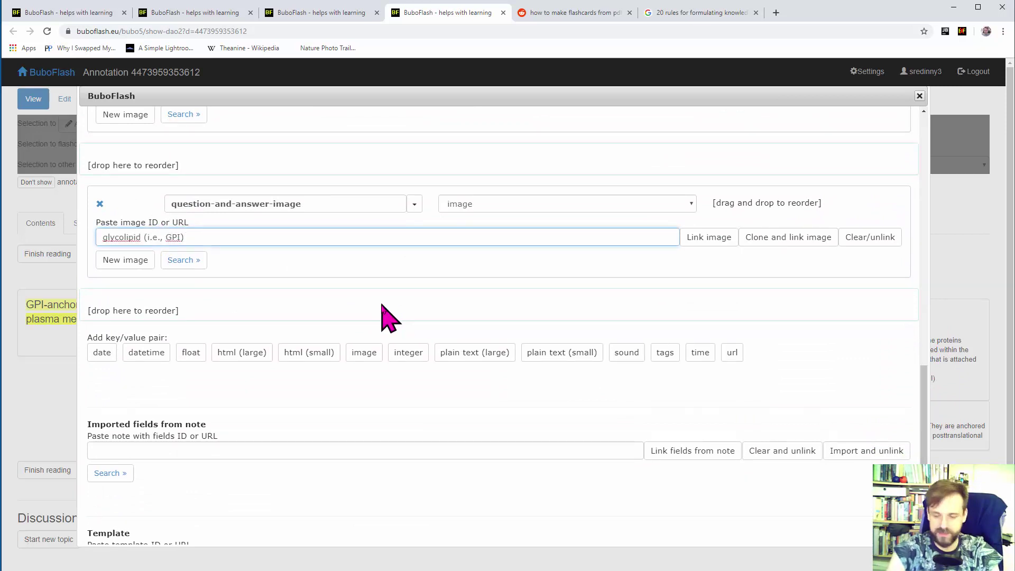
pyautogui.hotkey('ctrl', 'a')
pyautogui.press('BackSpace')
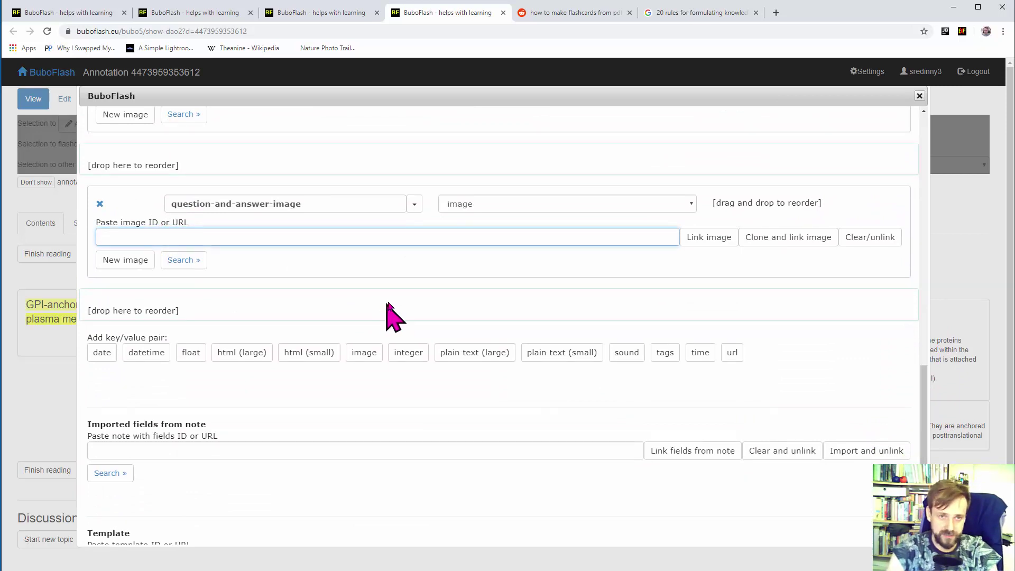
# Take the membrane diagram's page URL from its browser tab and link it as this flashcard's question-and-answer image
pyautogui.click(296, 15)
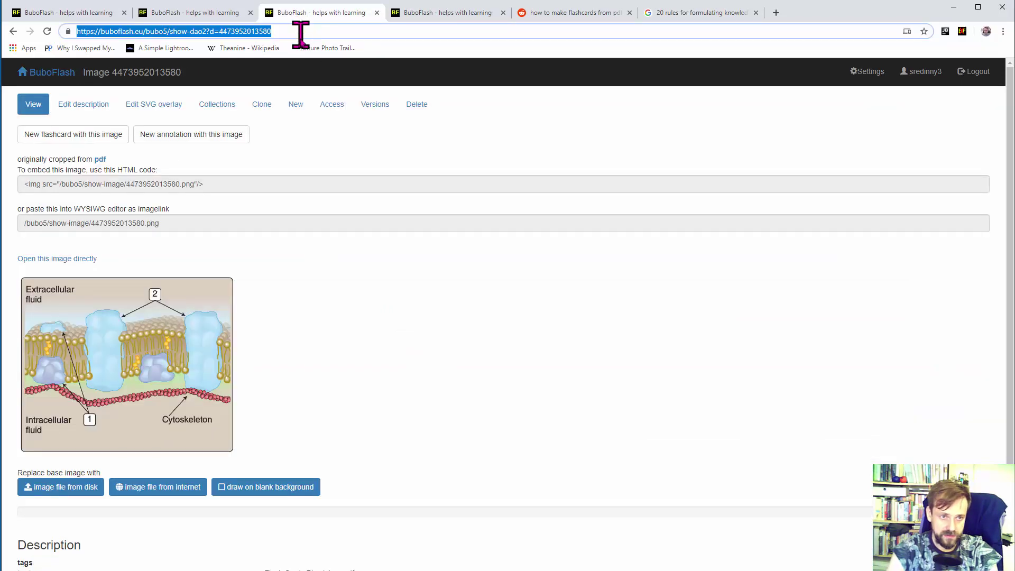
pyautogui.click(428, 13)
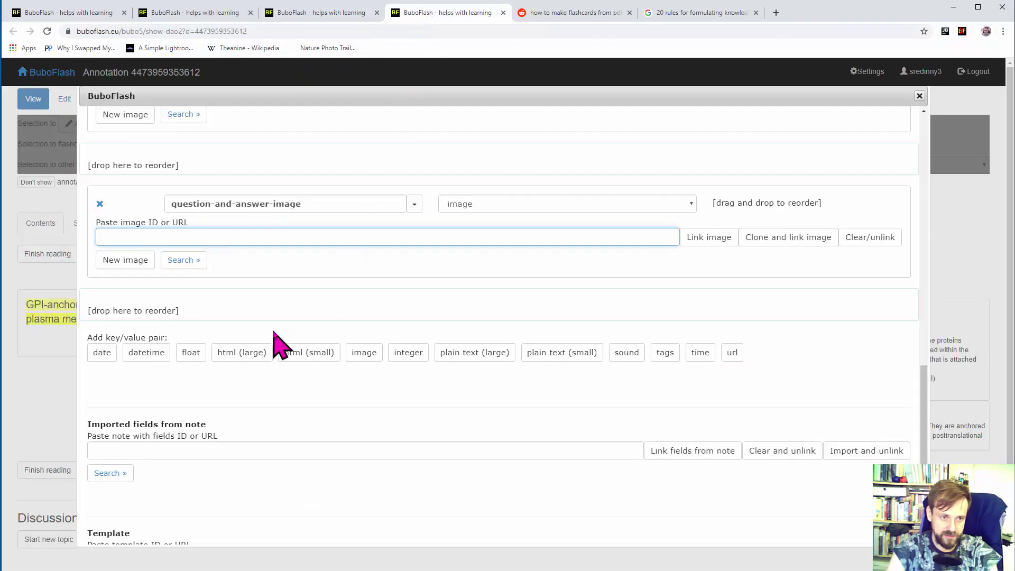
pyautogui.hotkey('ctrl', 'v')
pyautogui.click(699, 239)
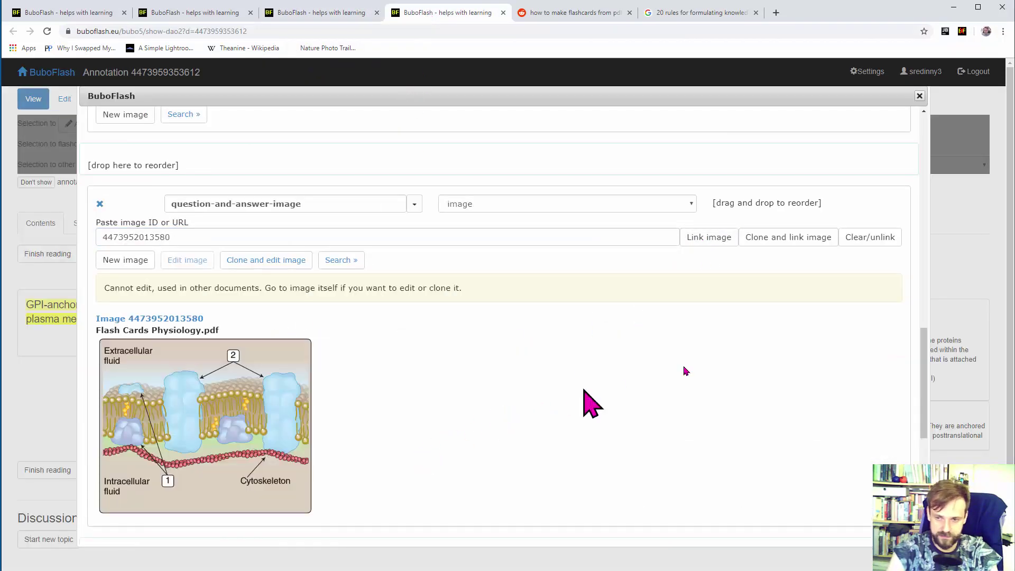
# Save the occluded-definition flashcard, review its image, question and answer, and close it
pyautogui.moveTo(922, 340); pyautogui.dragTo(922, 450)
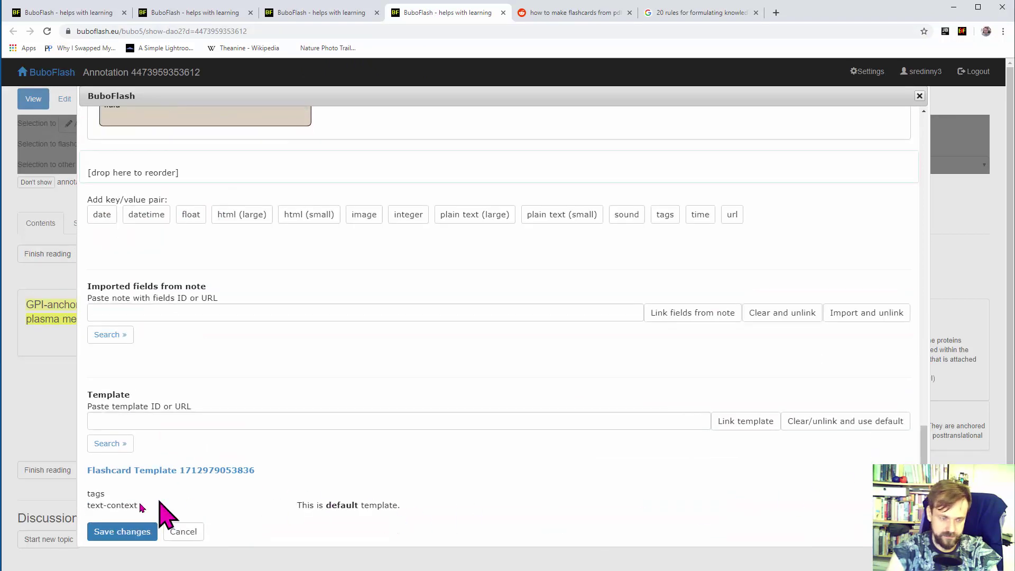
pyautogui.click(123, 533)
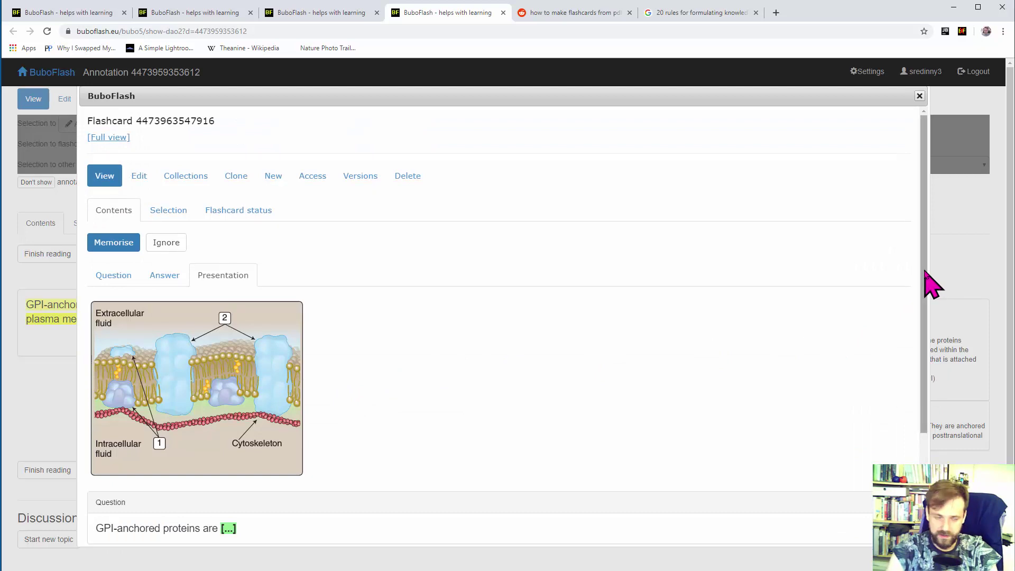
pyautogui.moveTo(925, 273); pyautogui.dragTo(924, 408)
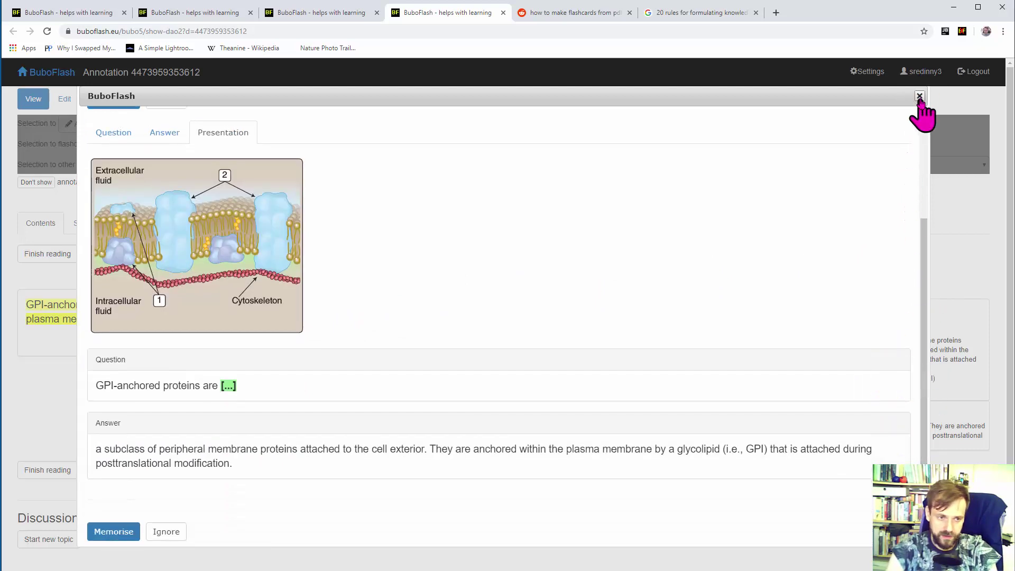
pyautogui.click(919, 96)
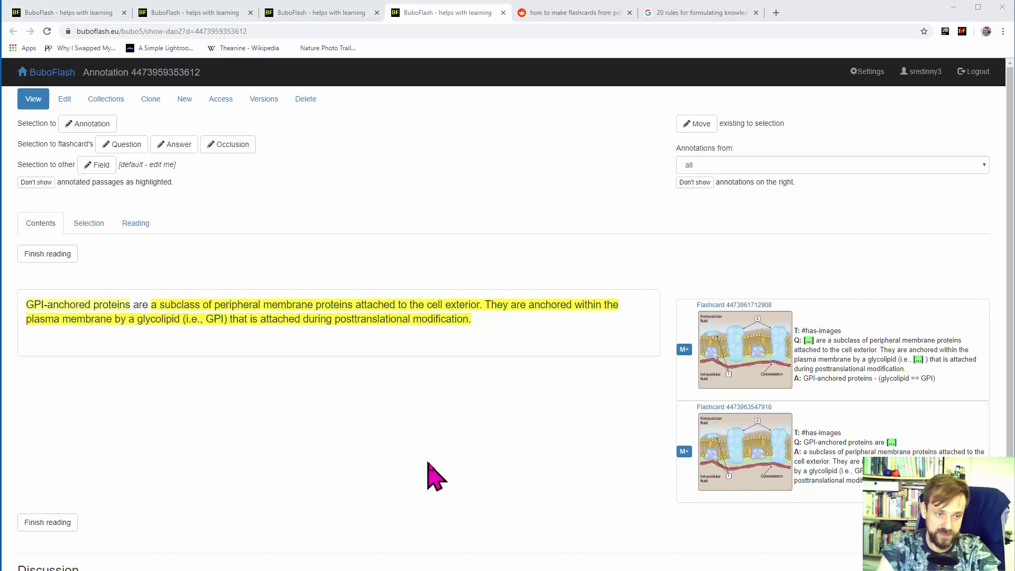
# Create an occlusion flashcard hiding the word "glycolipid" in the annotation and open it for editing
pyautogui.doubleClick(158, 318)
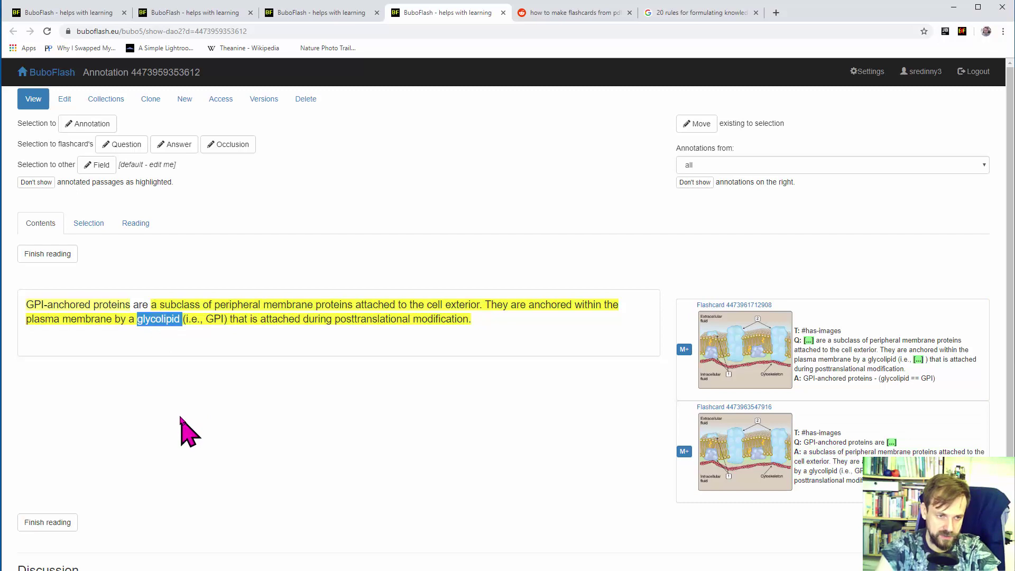
pyautogui.click(230, 152)
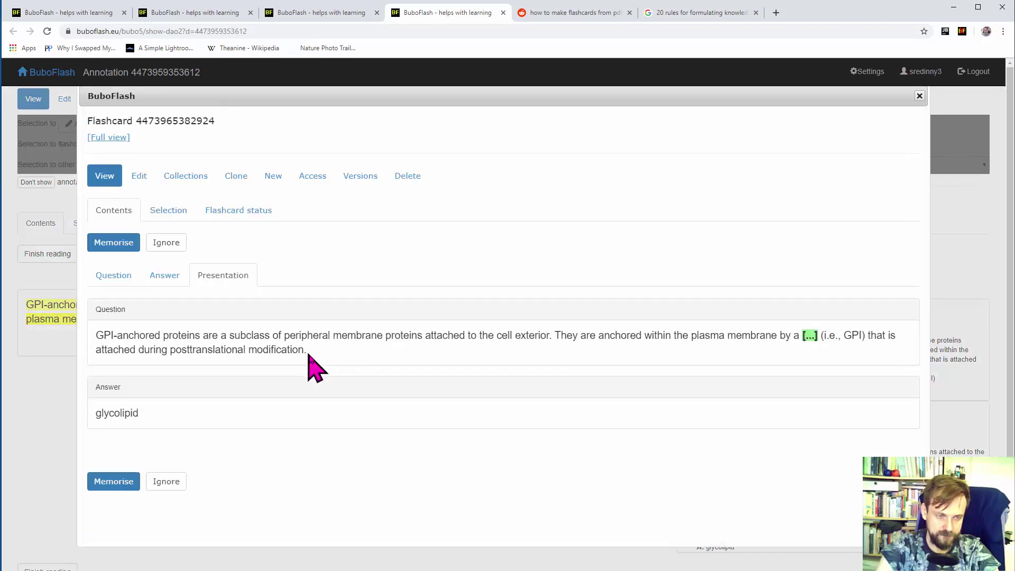
pyautogui.click(140, 176)
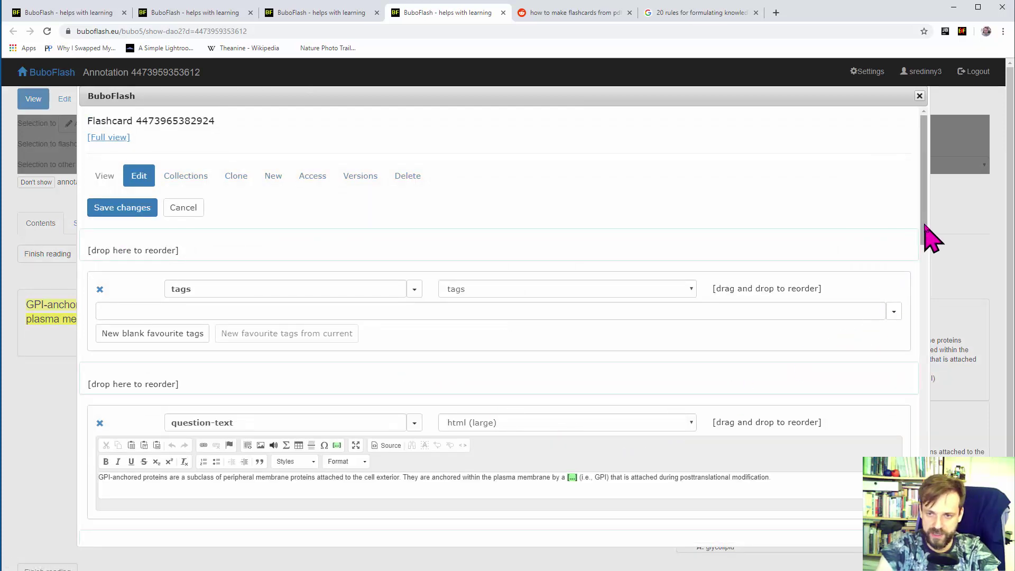
# Replace the dots inside the question text's occlusion brackets with "what does GPI stand for?"
pyautogui.moveTo(927, 227); pyautogui.dragTo(938, 301)
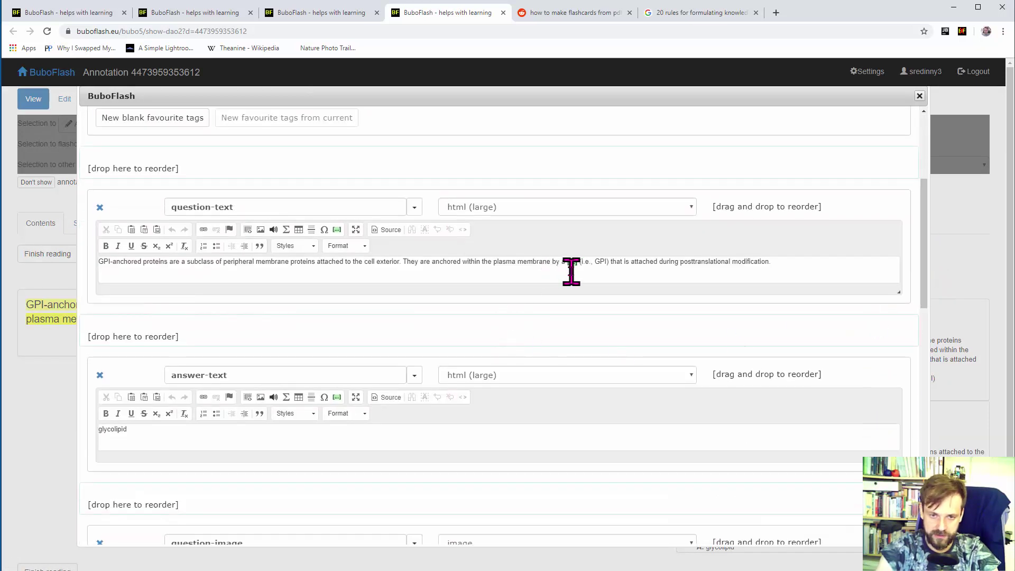
pyautogui.click(574, 263)
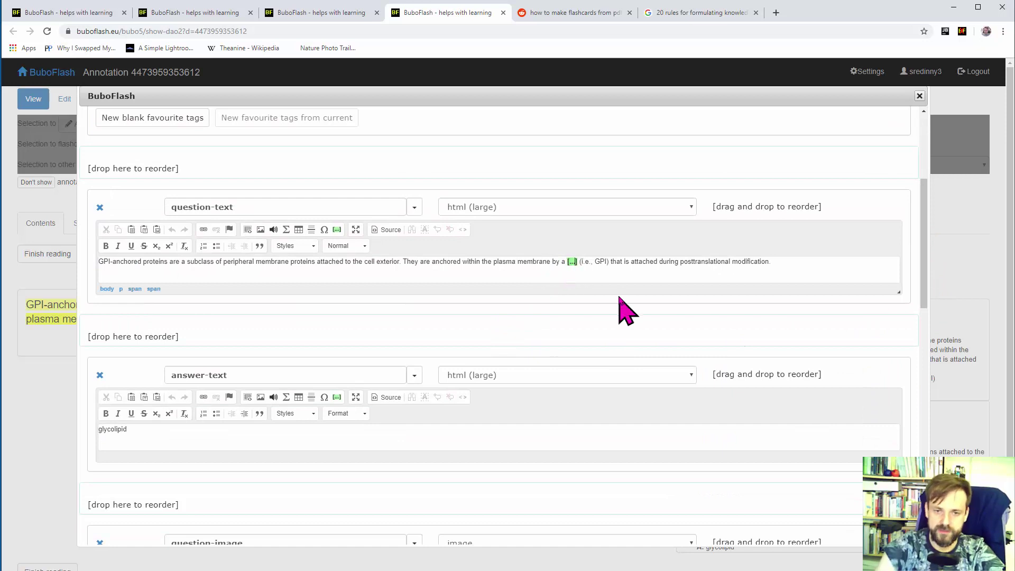
pyautogui.press('BackSpace')
pyautogui.press('BackSpace')
pyautogui.press('BackSpace')
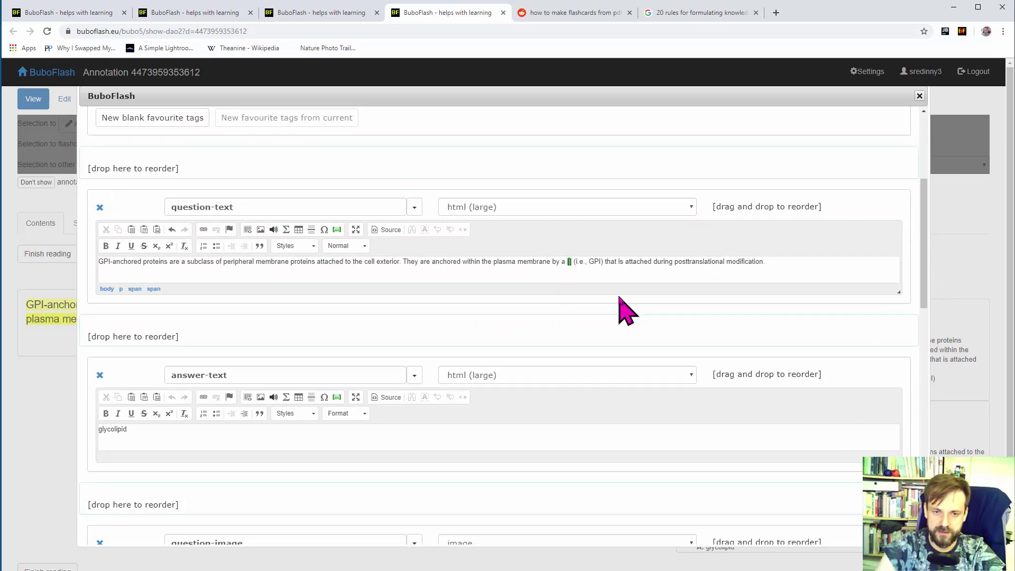
pyautogui.write('what does GPI')
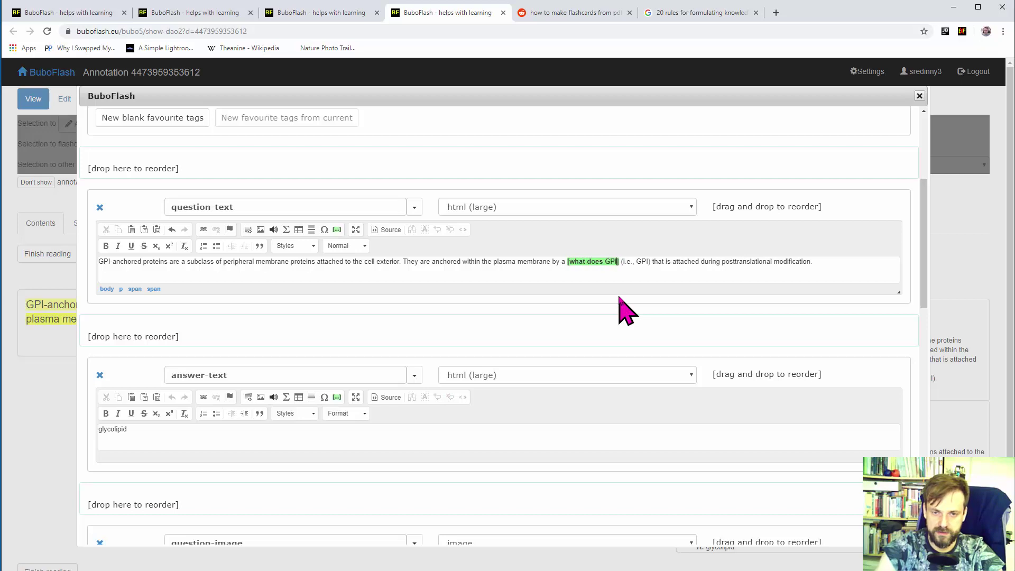
pyautogui.write(' stand for?')
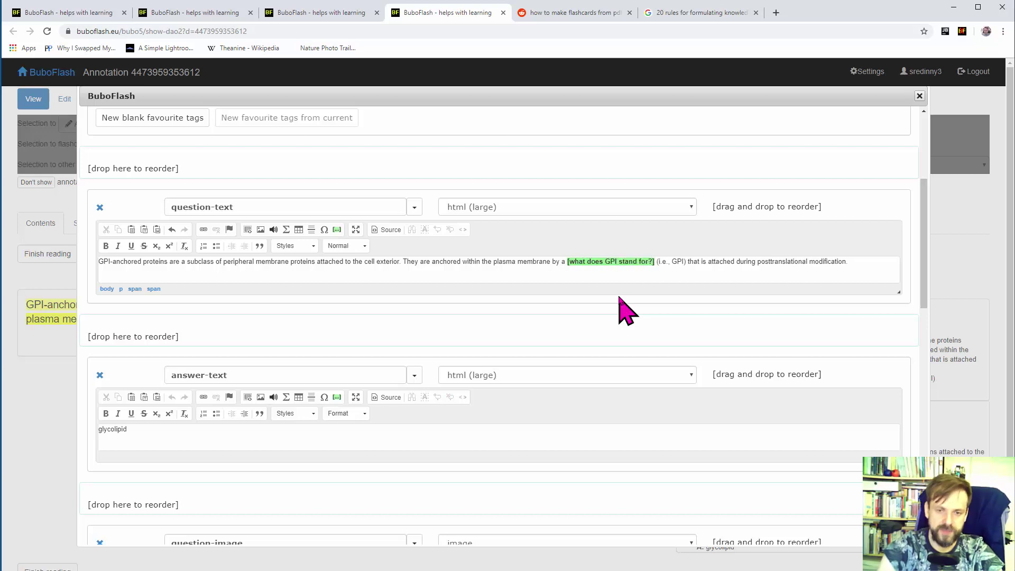
# Link the membrane diagram to the glycolipid flashcard as its question-and-answer image using the diagram's page URL
pyautogui.scroll(-2, 920, 328)
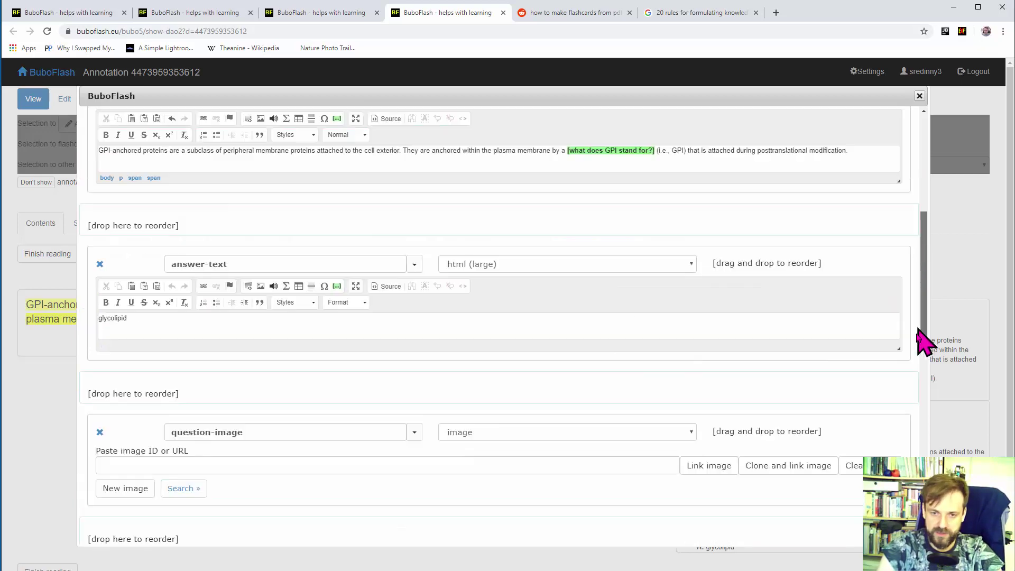
pyautogui.moveTo(920, 338); pyautogui.dragTo(921, 453)
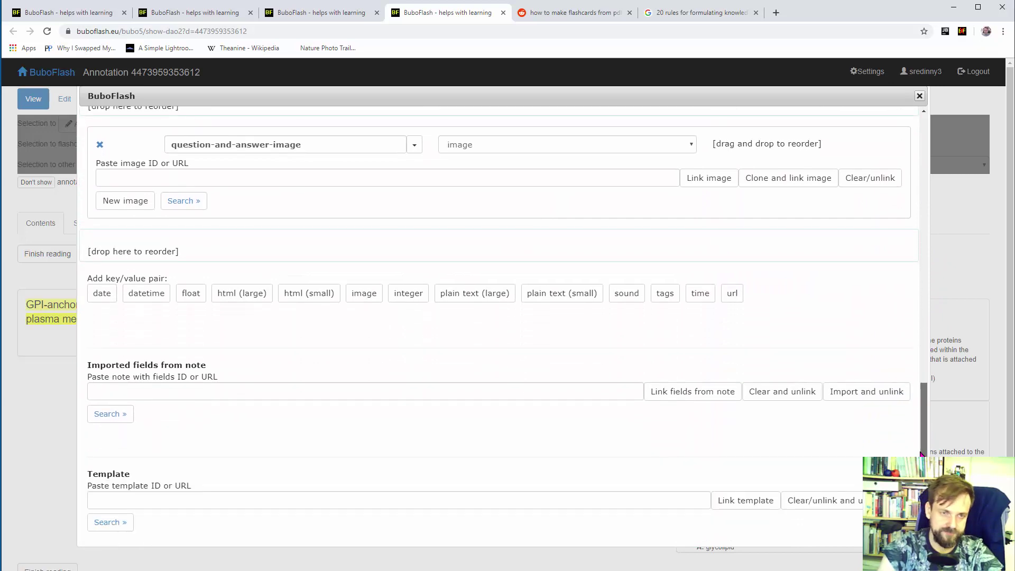
pyautogui.click(345, 16)
pyautogui.click(440, 17)
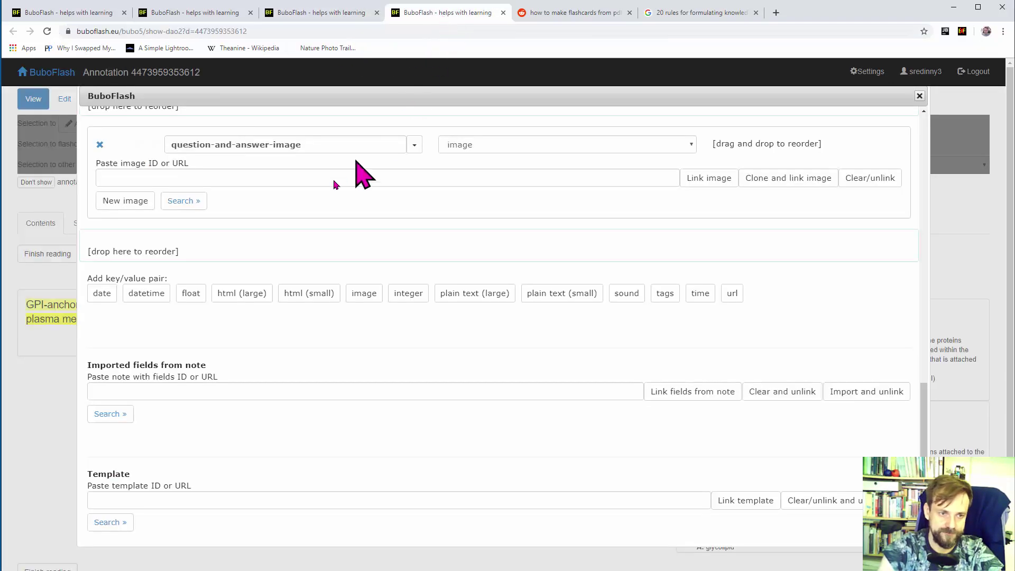
pyautogui.click(256, 174)
pyautogui.hotkey('ctrl', 'v')
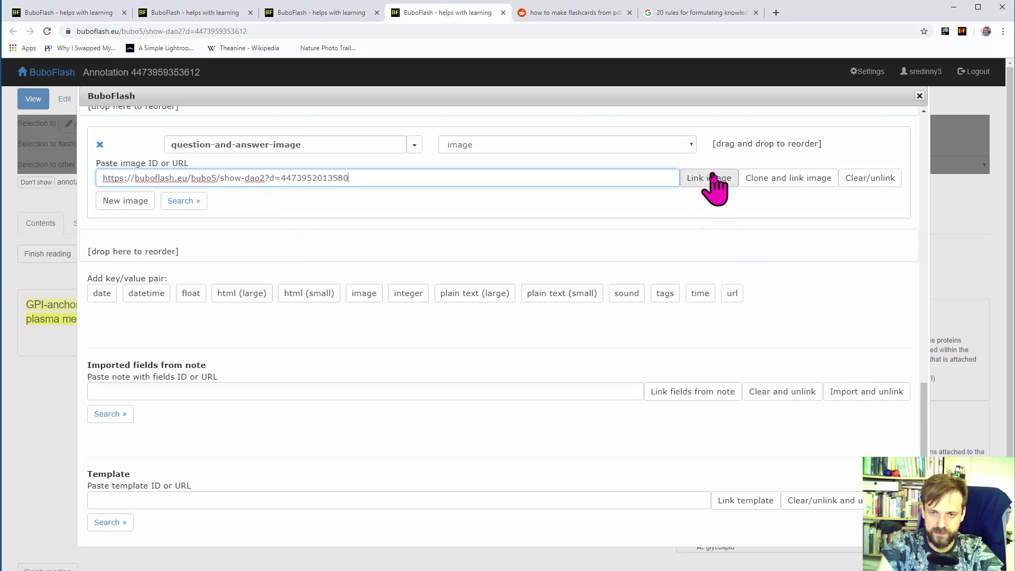
# Save the glycolipid flashcard, review its presentation with the hint question and diagram, and close it
pyautogui.moveTo(925, 420); pyautogui.dragTo(925, 444)
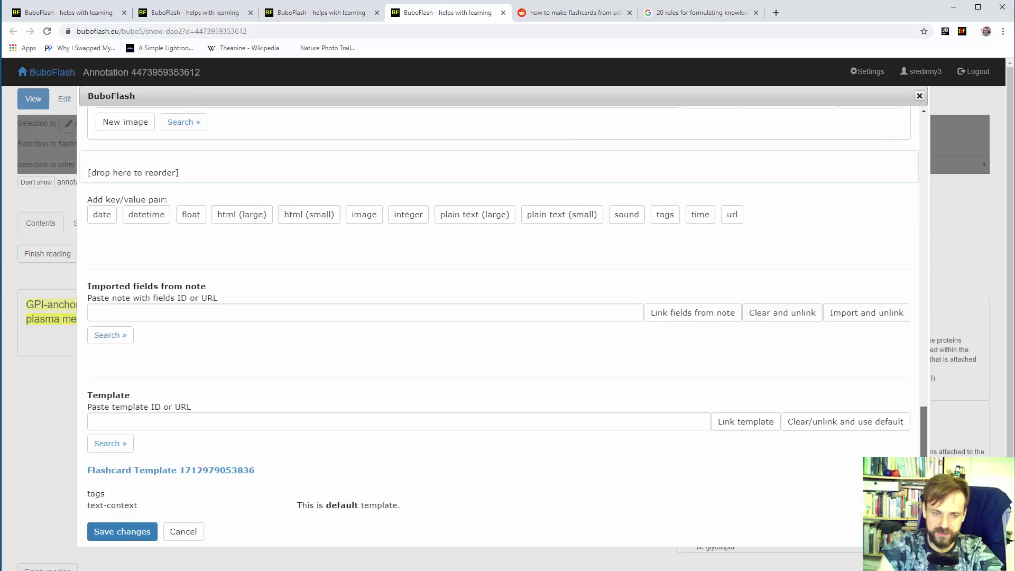
pyautogui.click(113, 531)
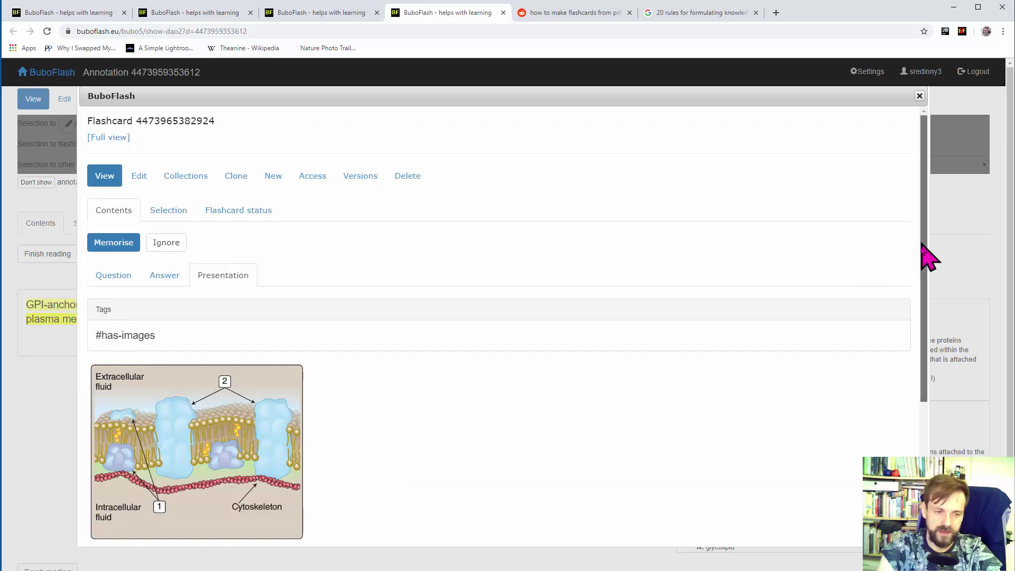
pyautogui.moveTo(929, 257); pyautogui.dragTo(927, 376)
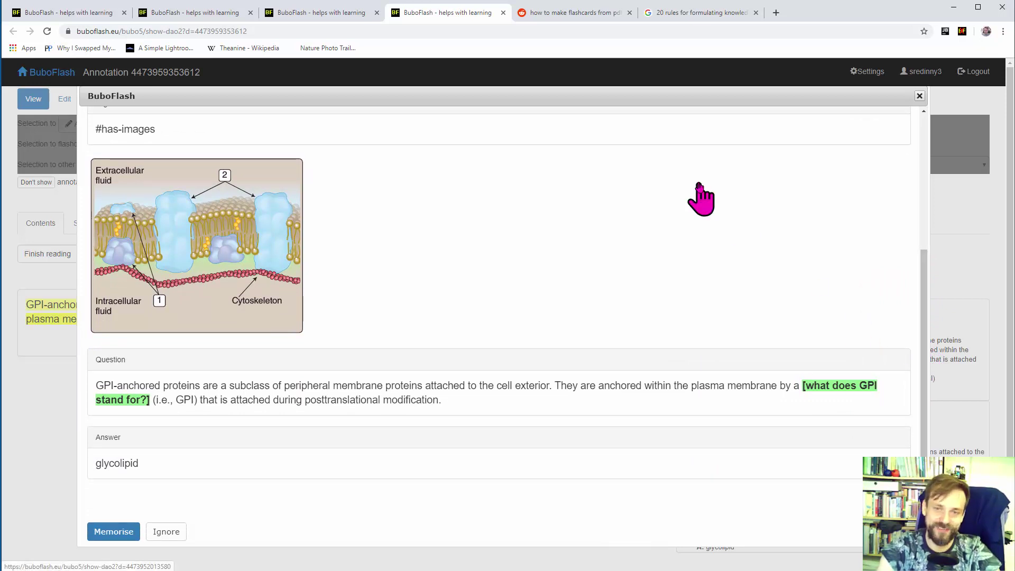
pyautogui.click(919, 96)
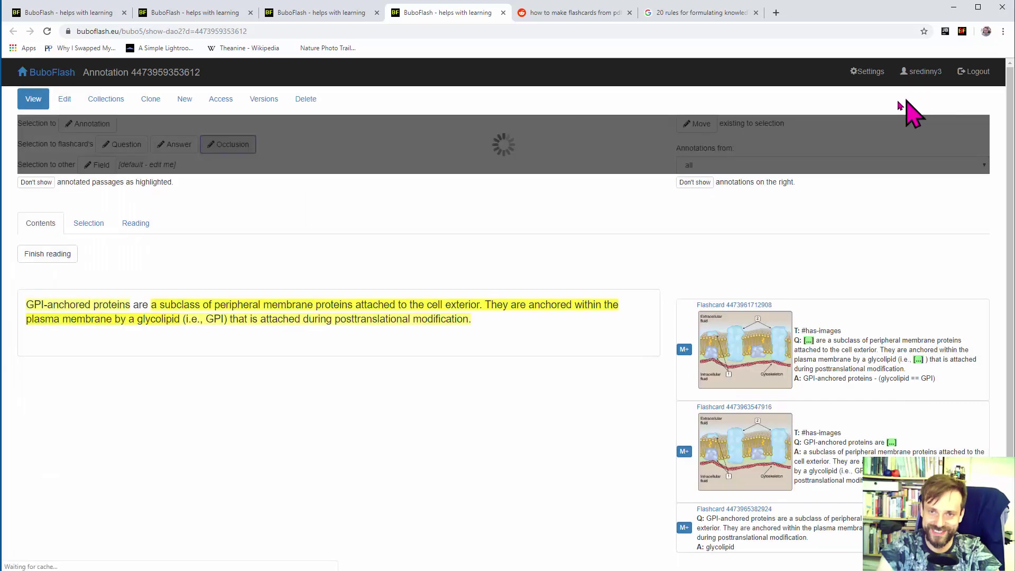
# Highlight the "pictures assist memory" rule in the 20 rules search results, and return to the annotation with the flashcards
pyautogui.click(686, 10)
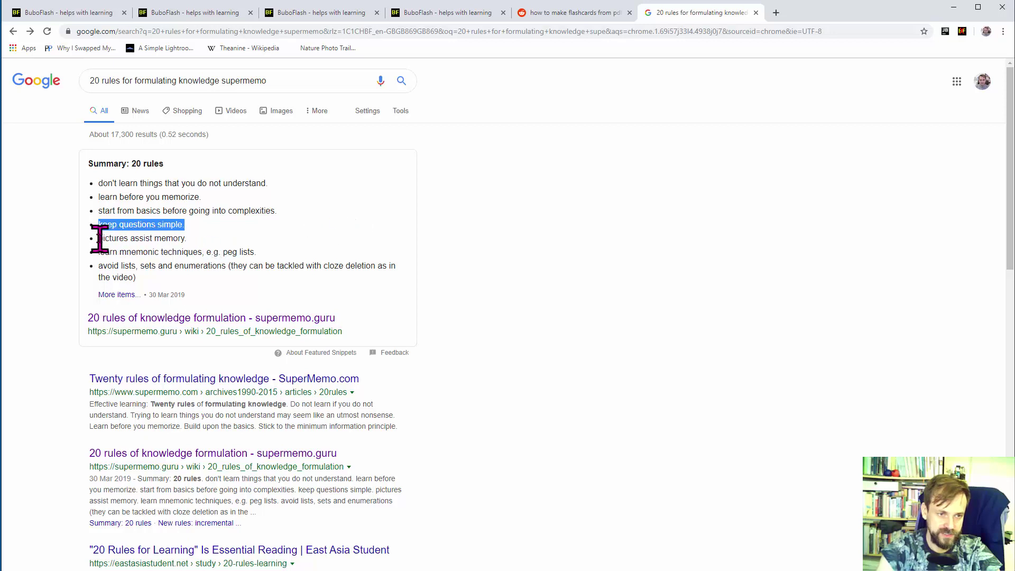
pyautogui.moveTo(97, 238); pyautogui.dragTo(178, 240)
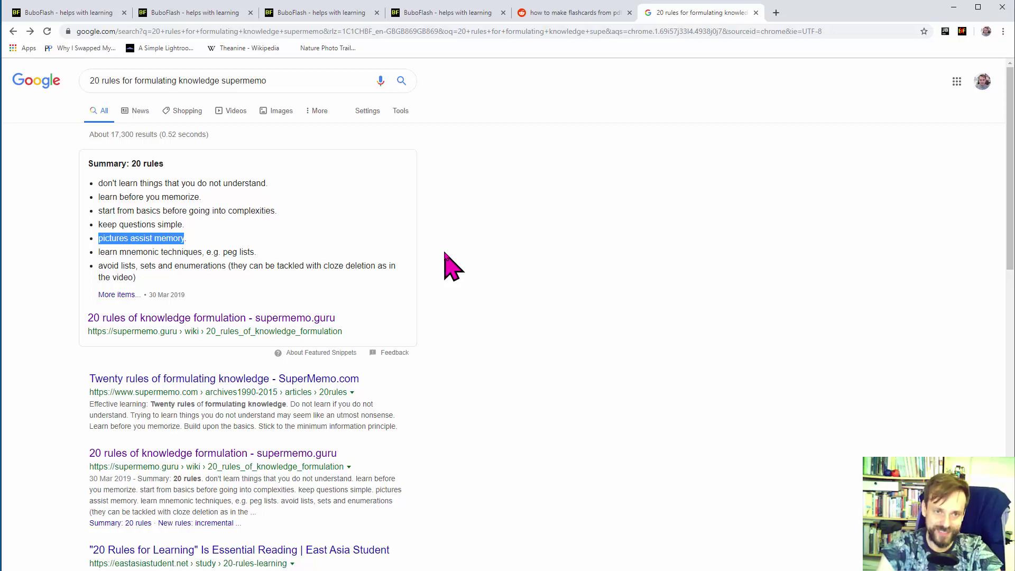
pyautogui.click(449, 12)
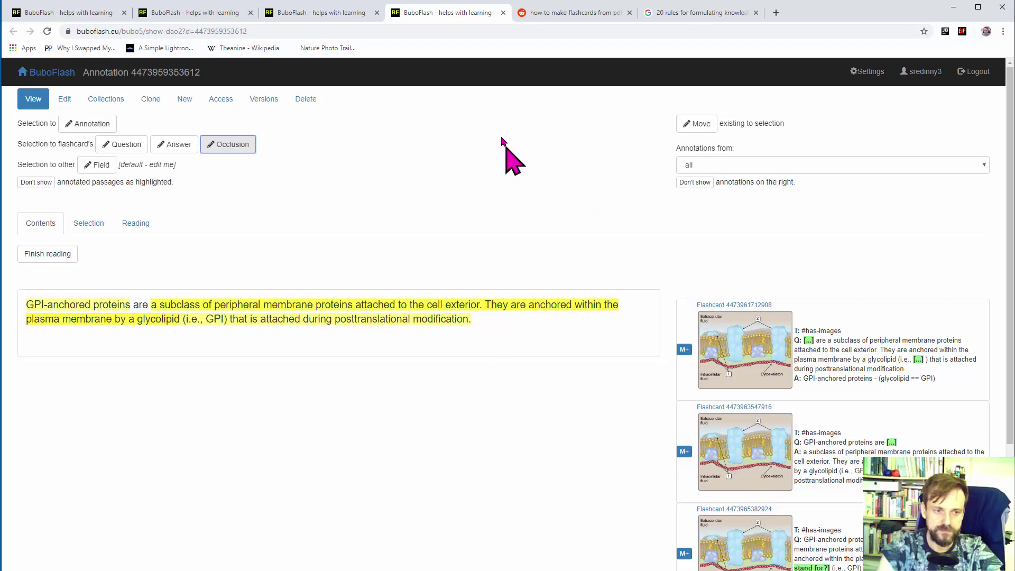
# Close the finished annotation's browser tab and go back to the Membrane Proteins question page of the PDF
pyautogui.click(503, 12)
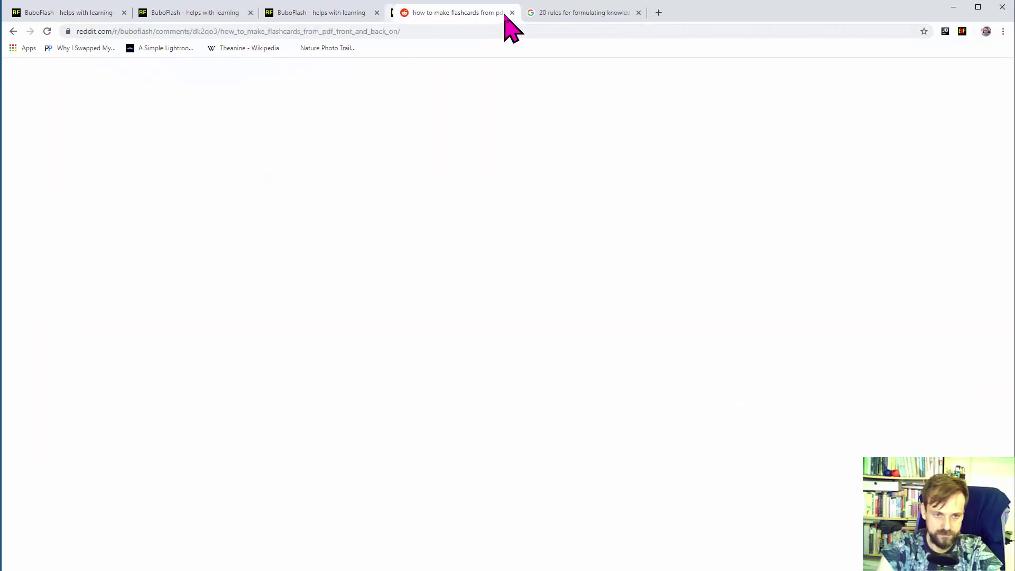
pyautogui.click(307, 12)
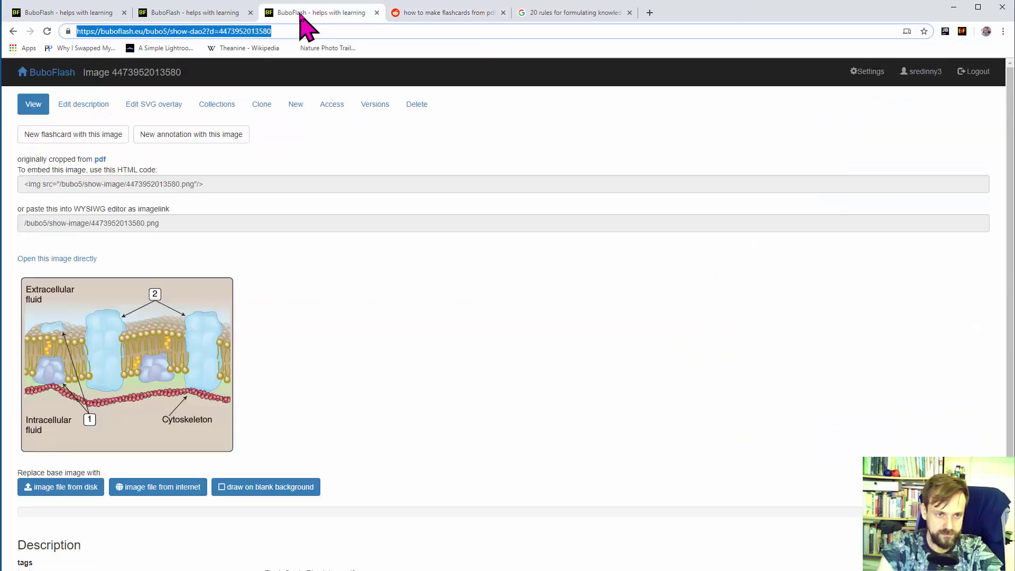
pyautogui.click(183, 13)
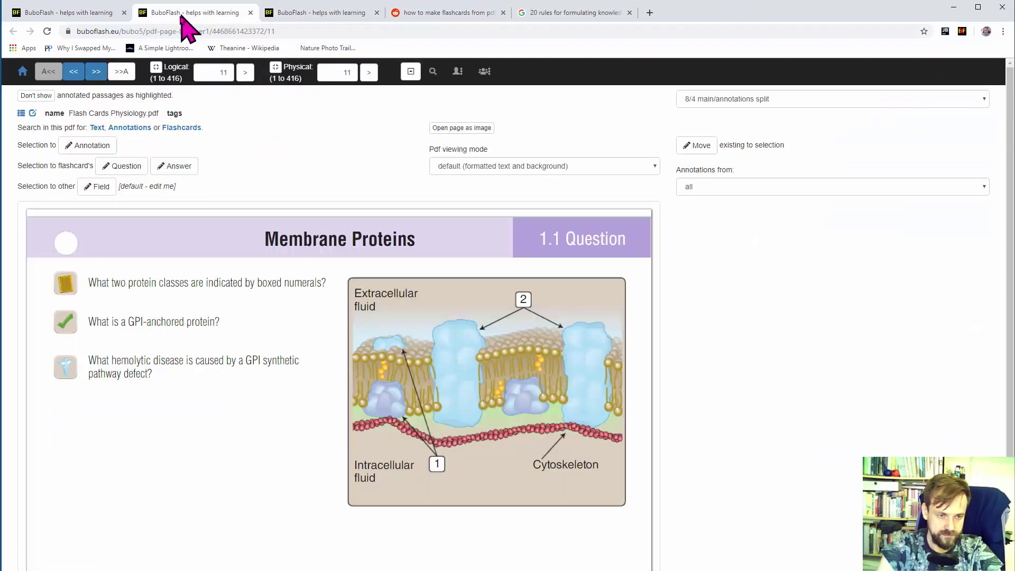
# Close the GPI-anchored proteins annotation on the PDF's answer page and select the "A-plus" passage on what GPI-anchored proteins include
pyautogui.click(65, 13)
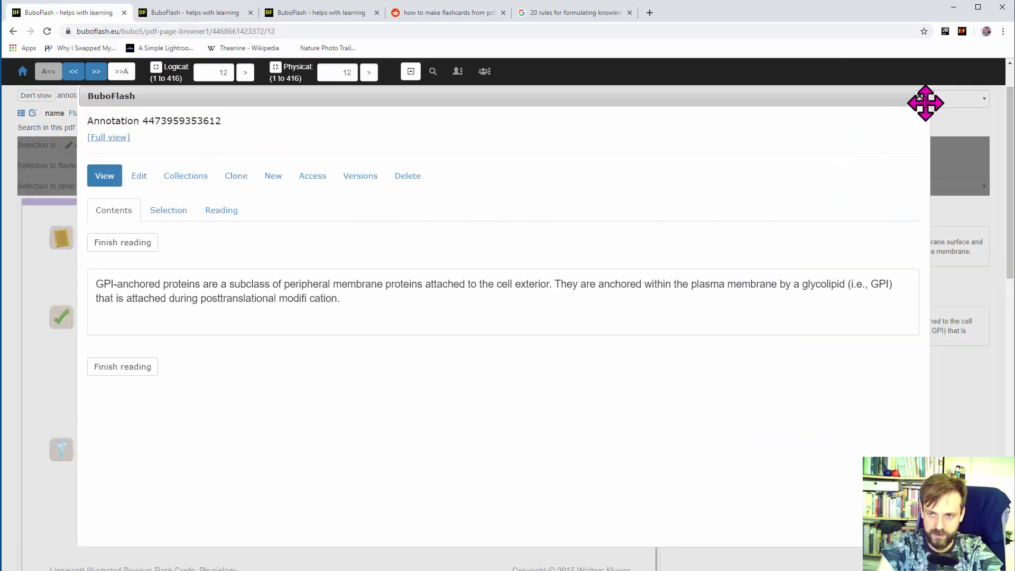
pyautogui.click(919, 96)
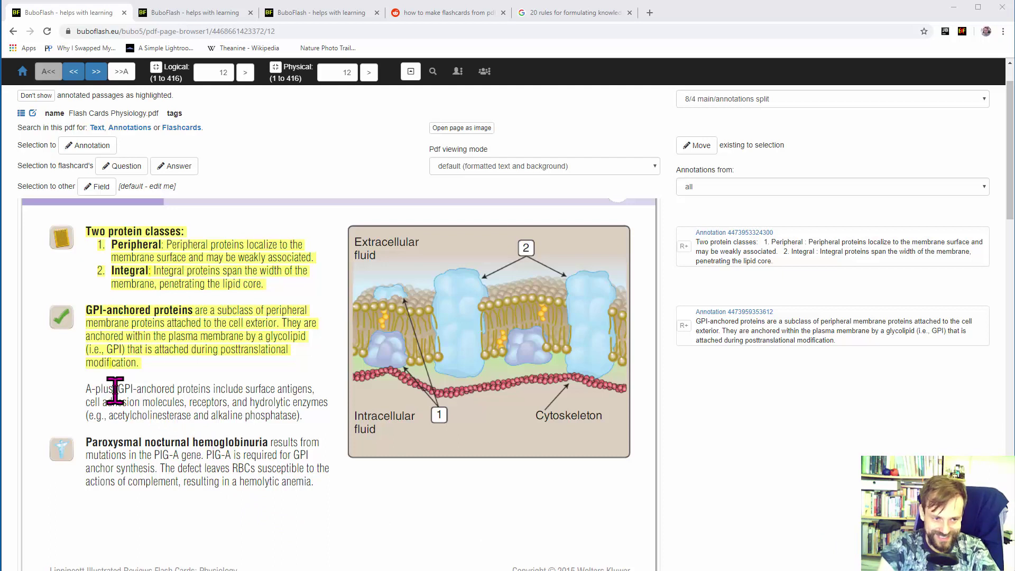
pyautogui.moveTo(116, 389); pyautogui.dragTo(303, 416)
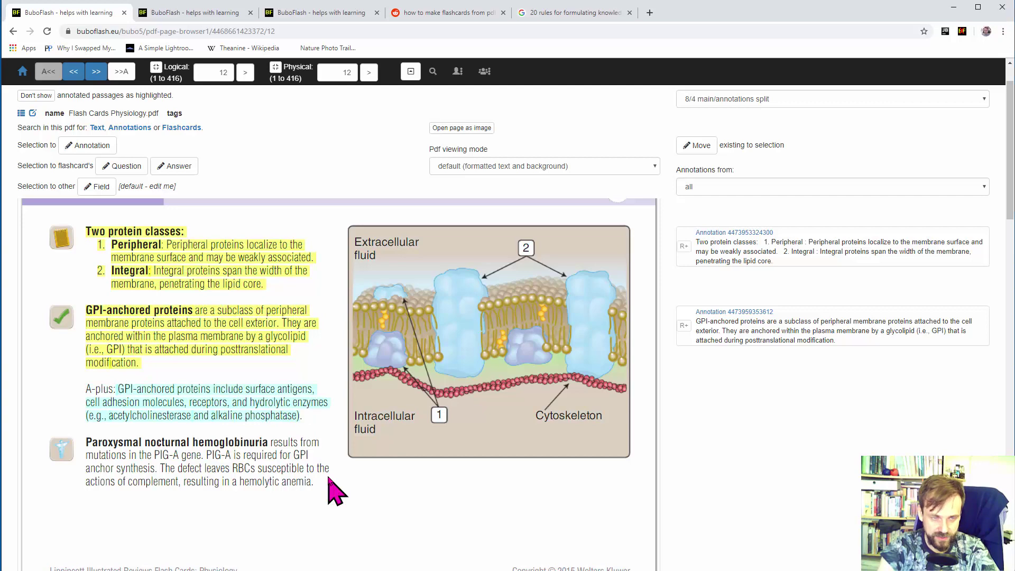
# Highlight the "avoid lists, sets and enumerations" rule in the 20 rules search results, and return to the PDF's answer page
pyautogui.click(592, 19)
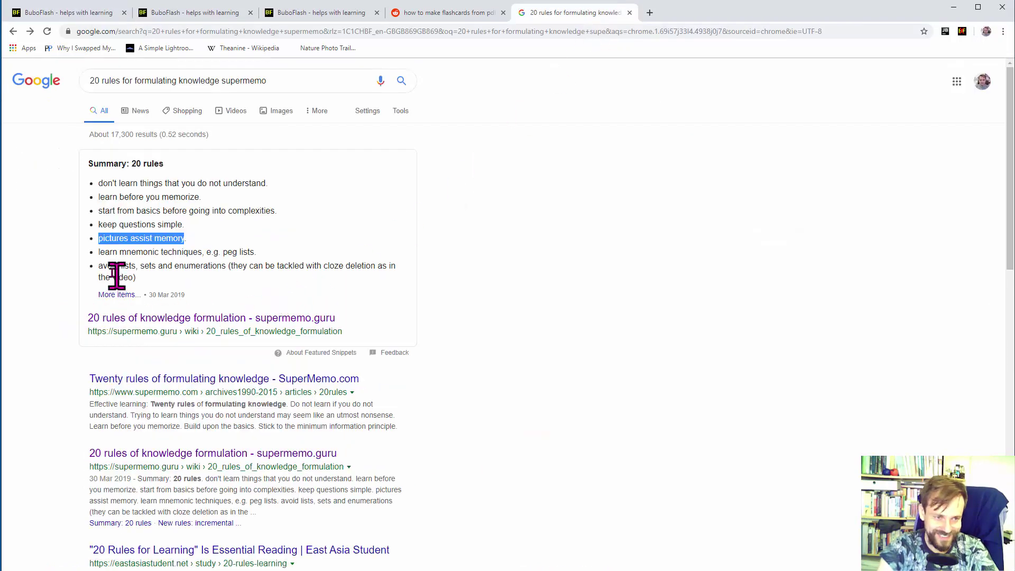
pyautogui.moveTo(98, 265); pyautogui.dragTo(156, 268)
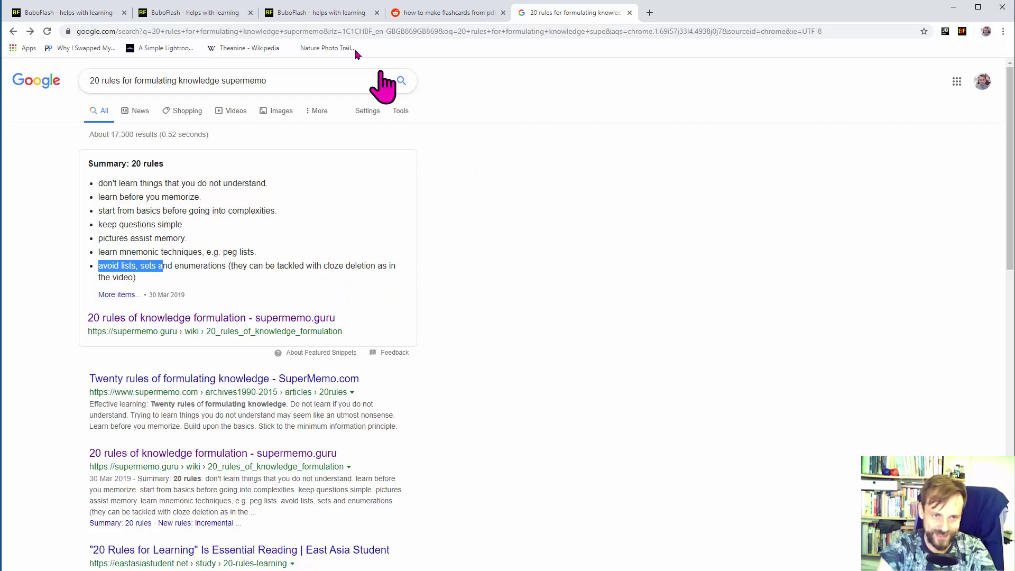
pyautogui.click(296, 13)
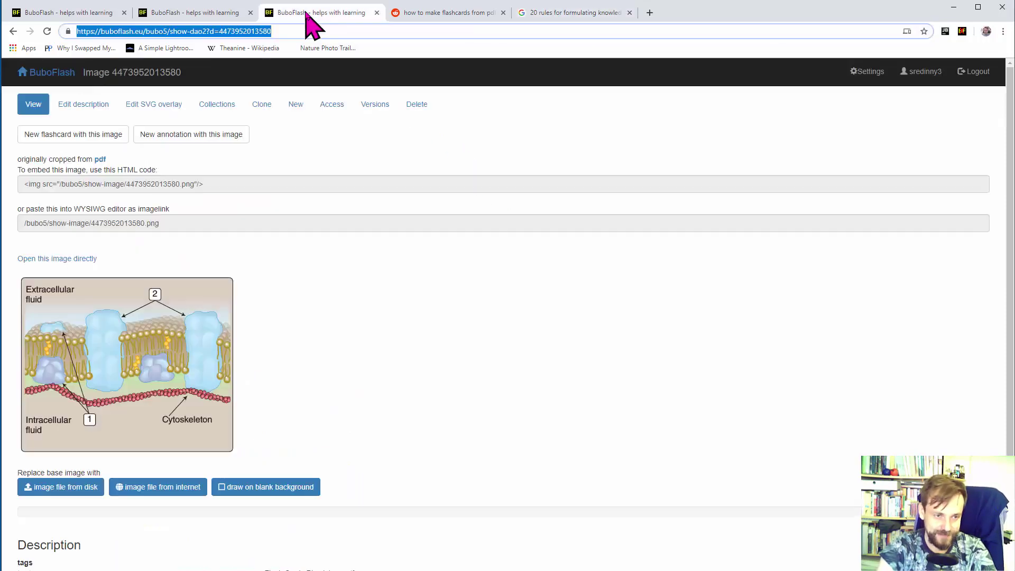
pyautogui.click(208, 14)
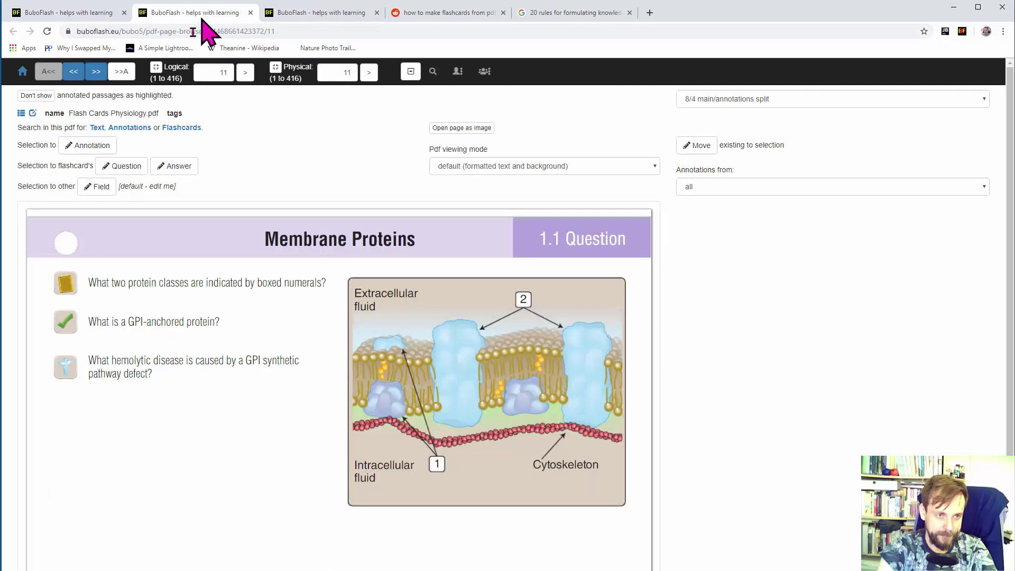
pyautogui.click(80, 13)
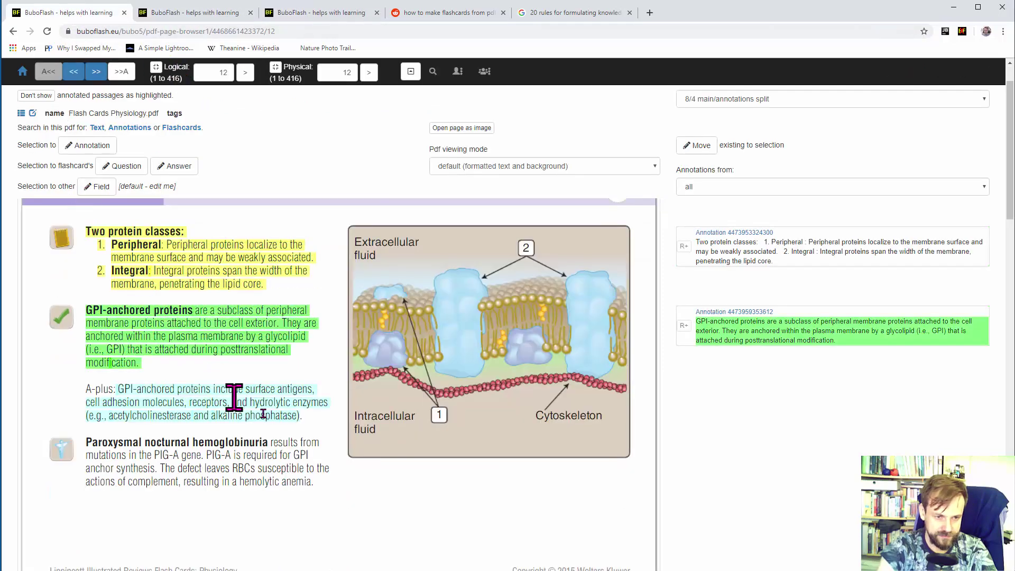
# Create an annotation from the A-plus passage, from "GPI-anchored proteins include surface antigens" through "alkaline phosphatase)."
pyautogui.click(182, 407)
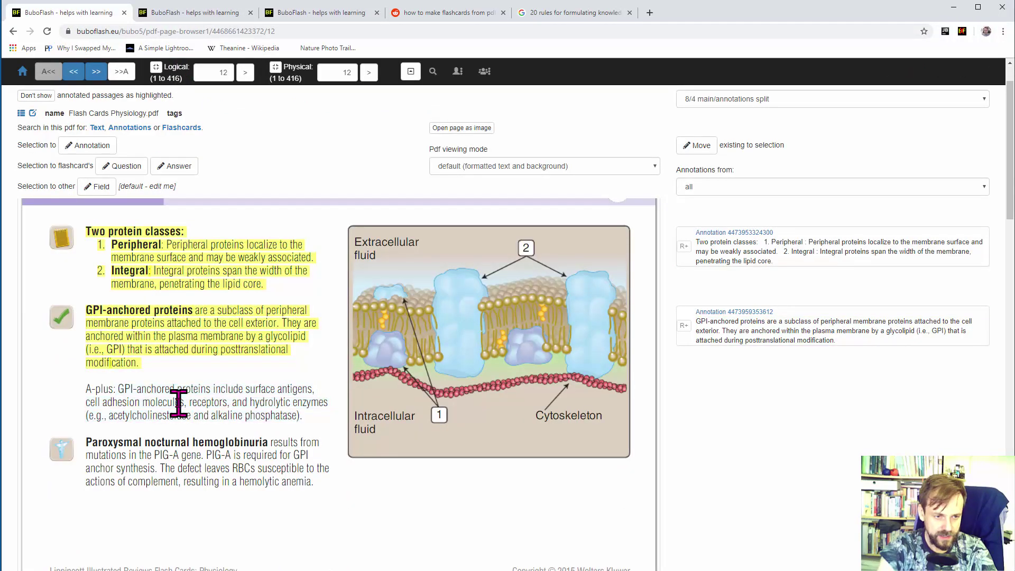
pyautogui.moveTo(117, 390); pyautogui.dragTo(302, 412)
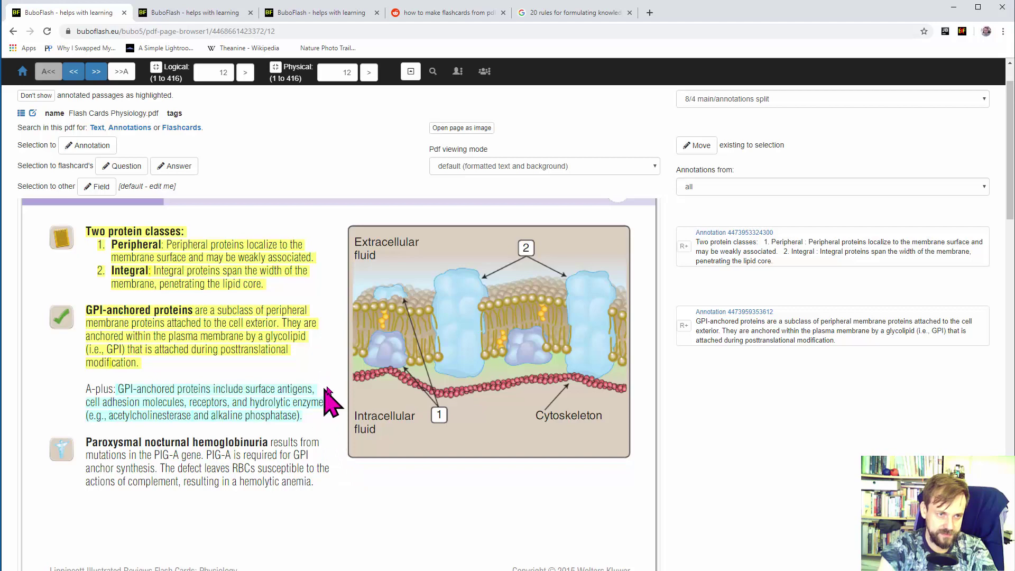
pyautogui.click(87, 145)
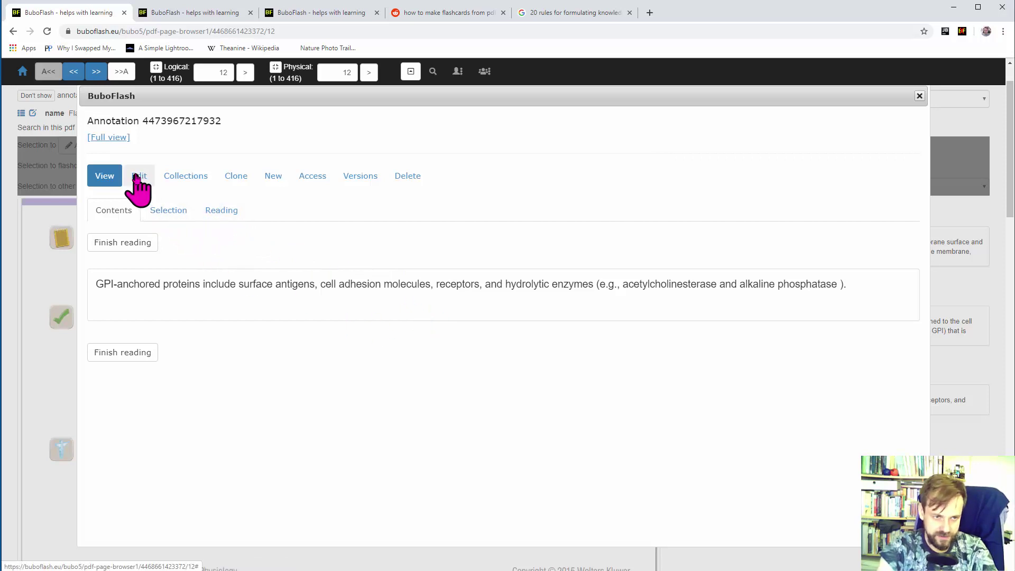
# Link the cropped membrane diagram to the new annotation as its image using the diagram's page URL, and save the changes
pyautogui.click(139, 177)
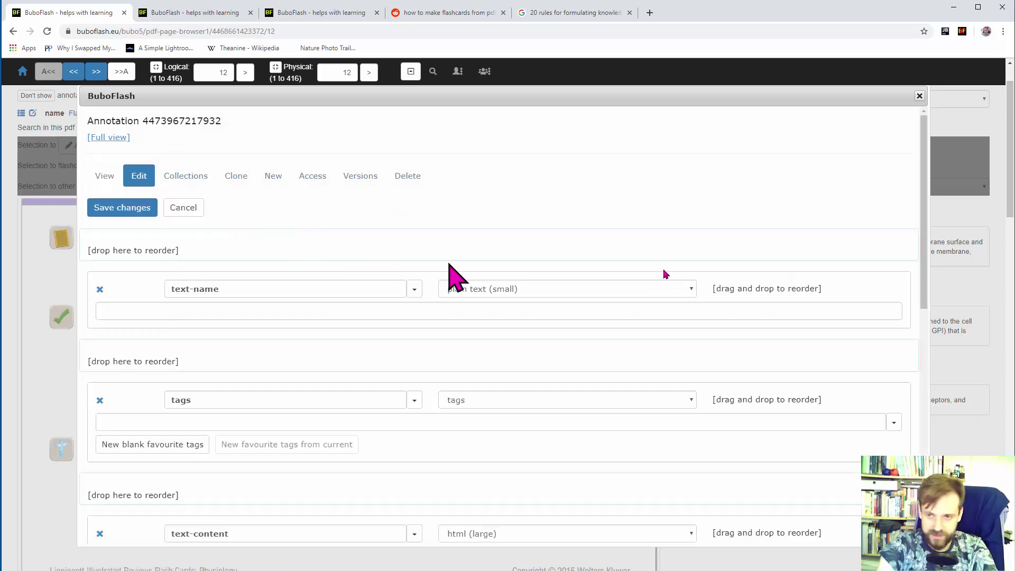
pyautogui.moveTo(922, 195)
pyautogui.mouseDown()
pyautogui.moveTo(952, 448)
pyautogui.moveTo(955, 402)
pyautogui.mouseUp()
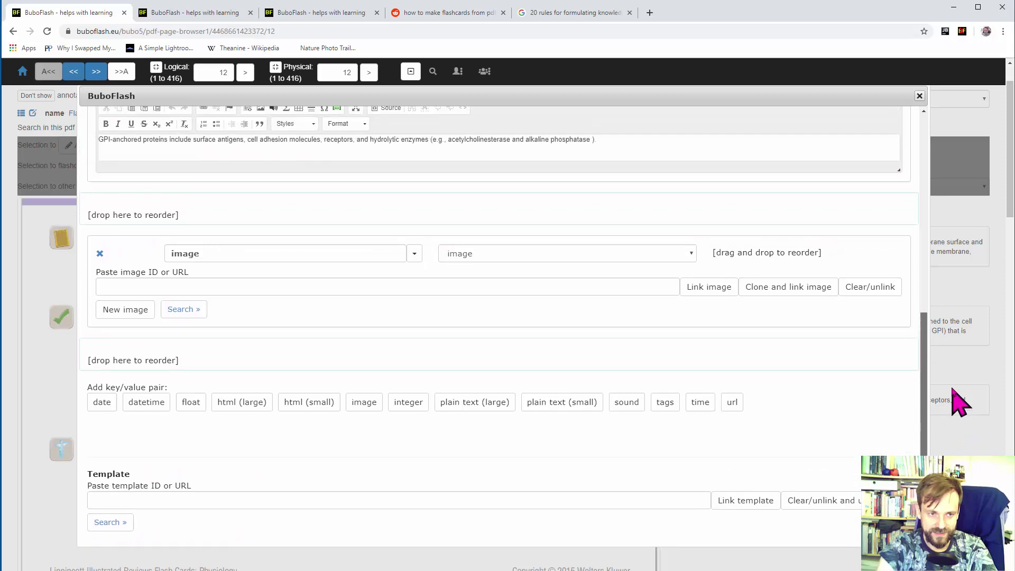
pyautogui.click(283, 286)
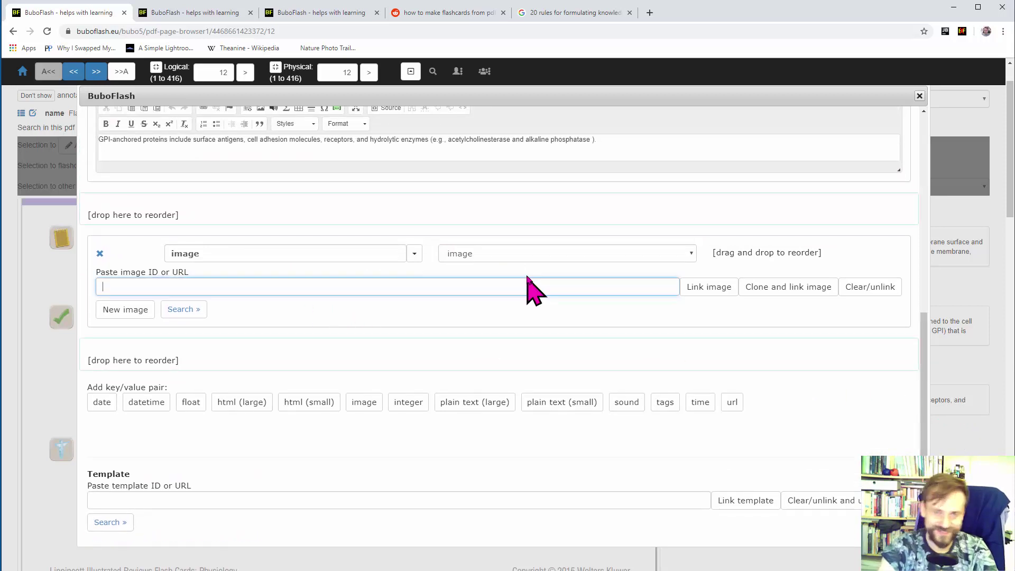
pyautogui.click(304, 11)
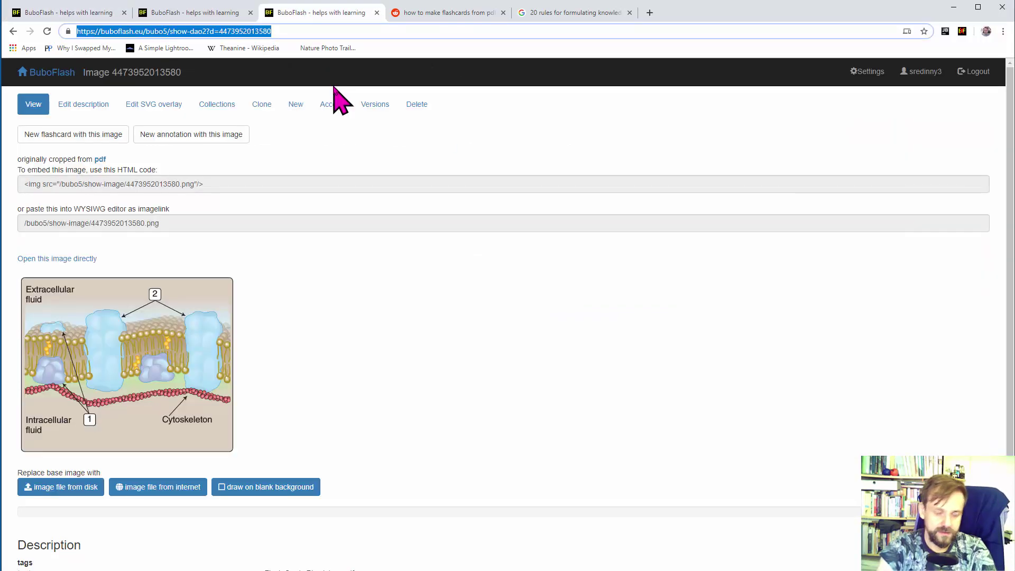
pyautogui.click(69, 12)
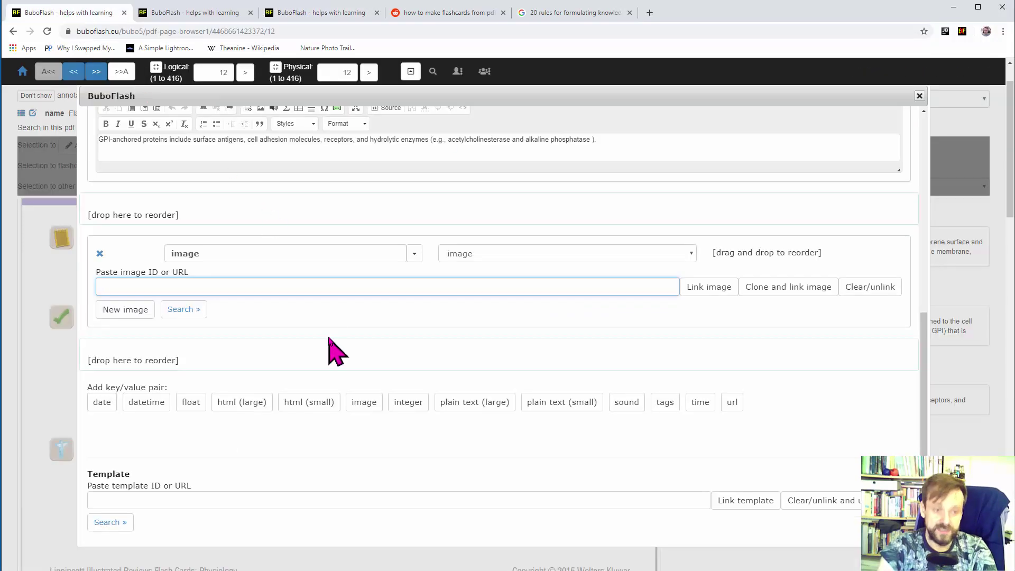
pyautogui.hotkey('ctrl', 'v')
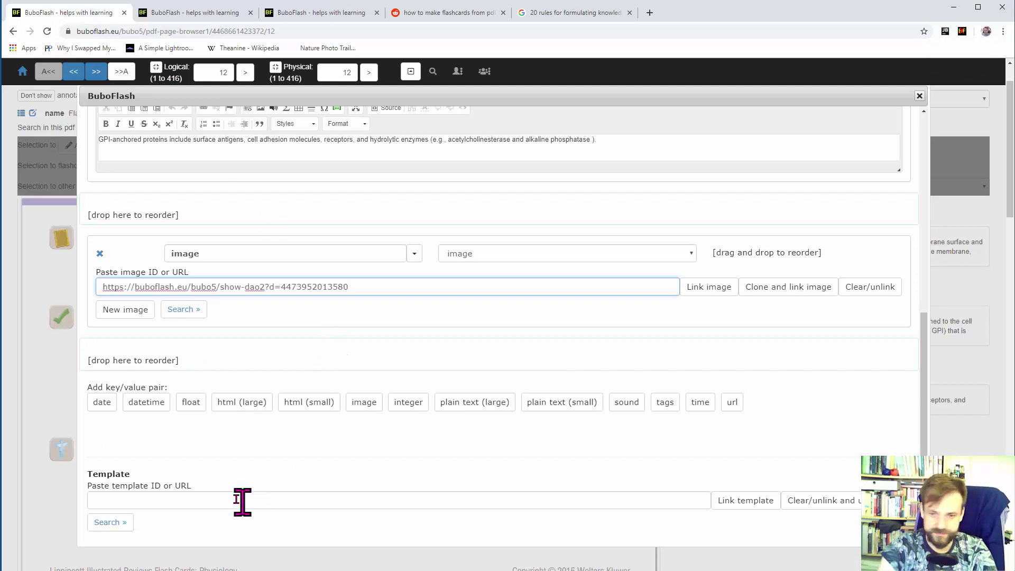
pyautogui.moveTo(923, 403); pyautogui.dragTo(924, 466)
pyautogui.click(122, 531)
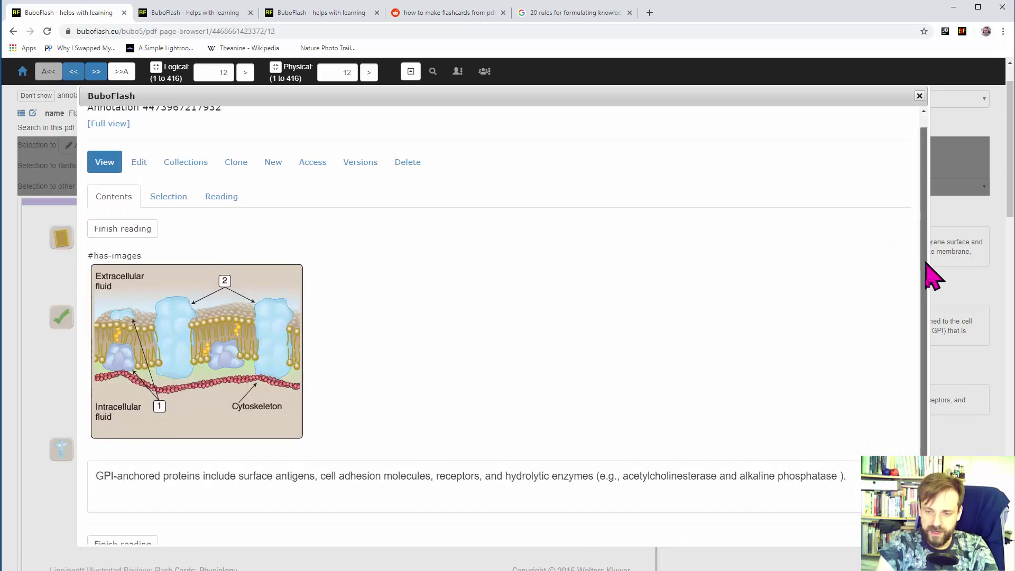
# Review the saved annotation's image and text, and open its full view in a new browser tab
pyautogui.scroll(-1, 926, 285)
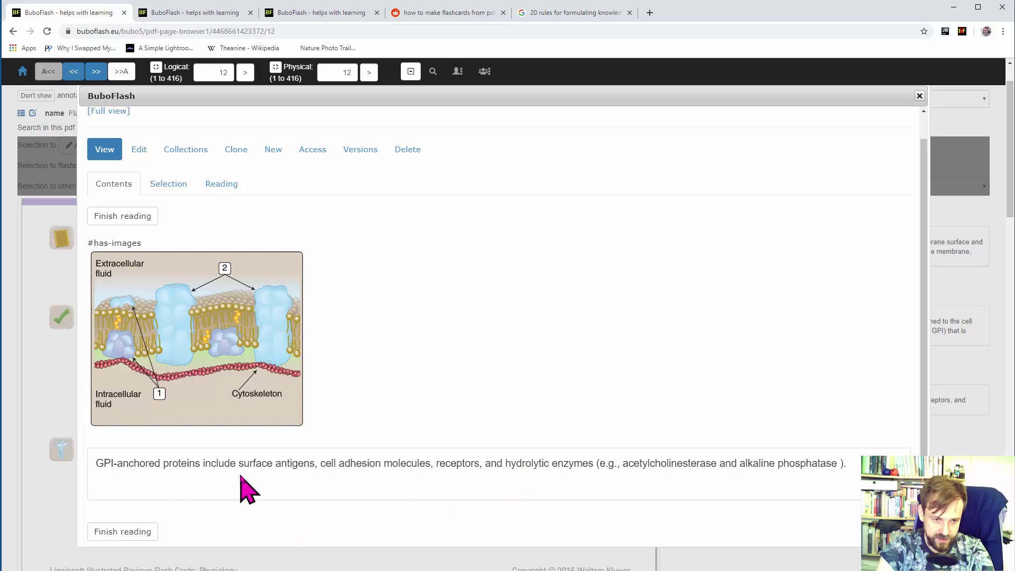
pyautogui.moveTo(241, 464); pyautogui.dragTo(294, 463)
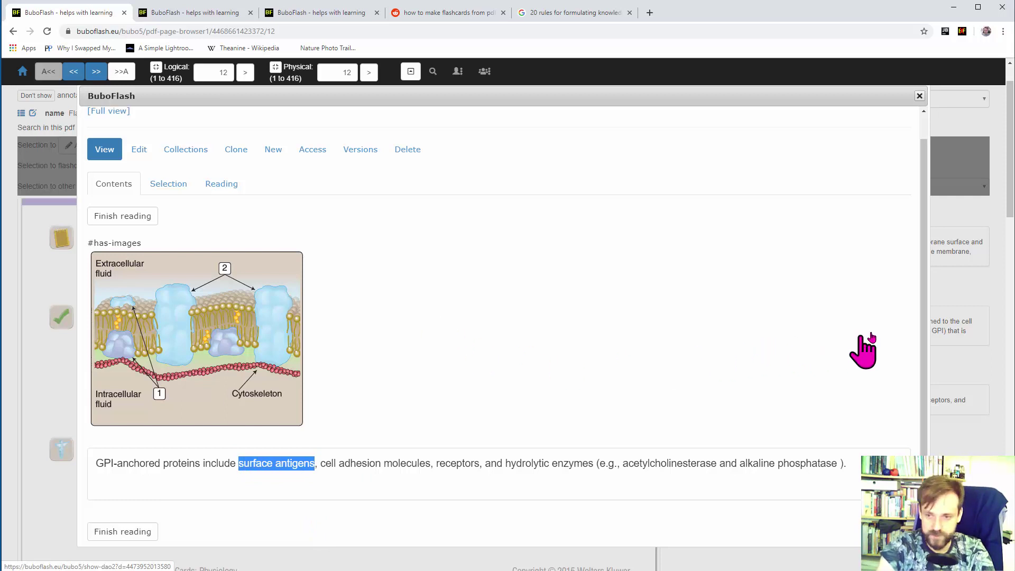
pyautogui.click(924, 318)
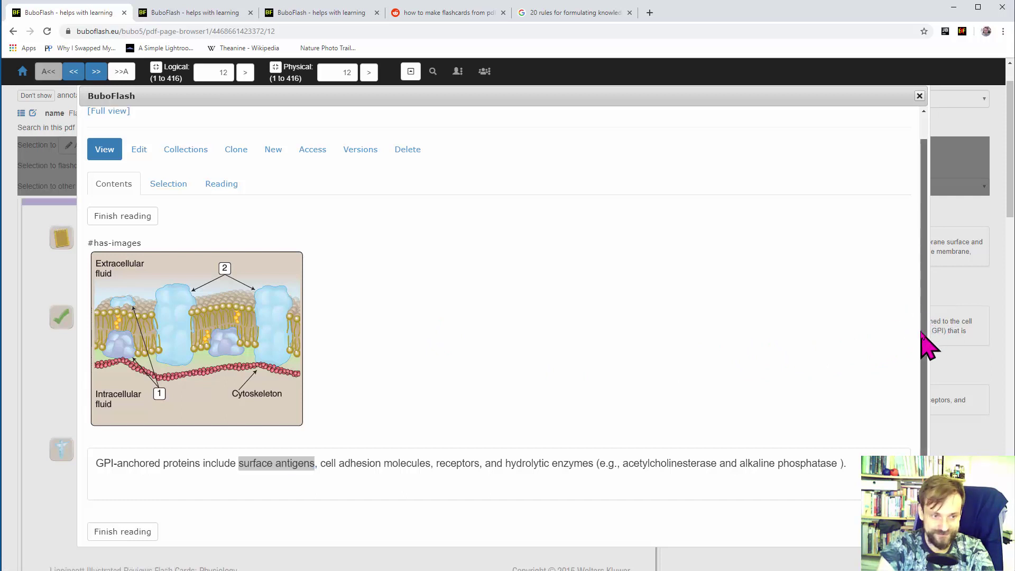
pyautogui.moveTo(924, 347); pyautogui.dragTo(925, 288)
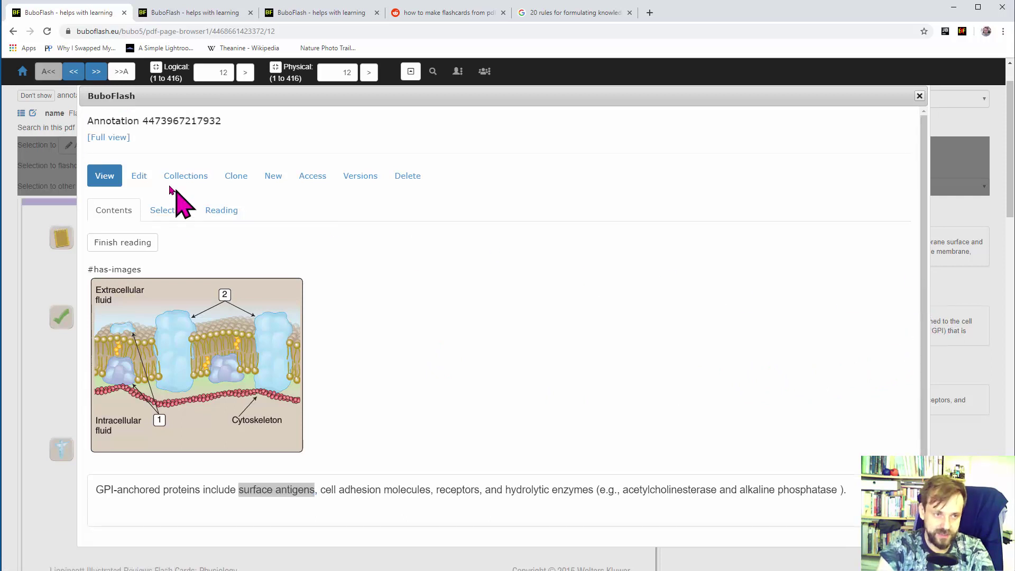
pyautogui.rightClick(113, 139)
pyautogui.click(146, 147)
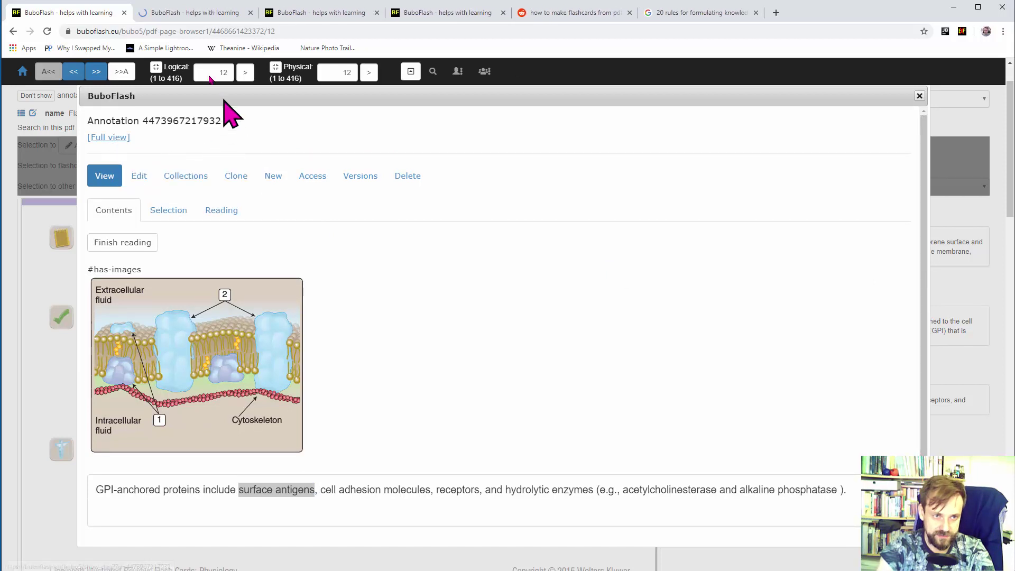
pyautogui.click(191, 15)
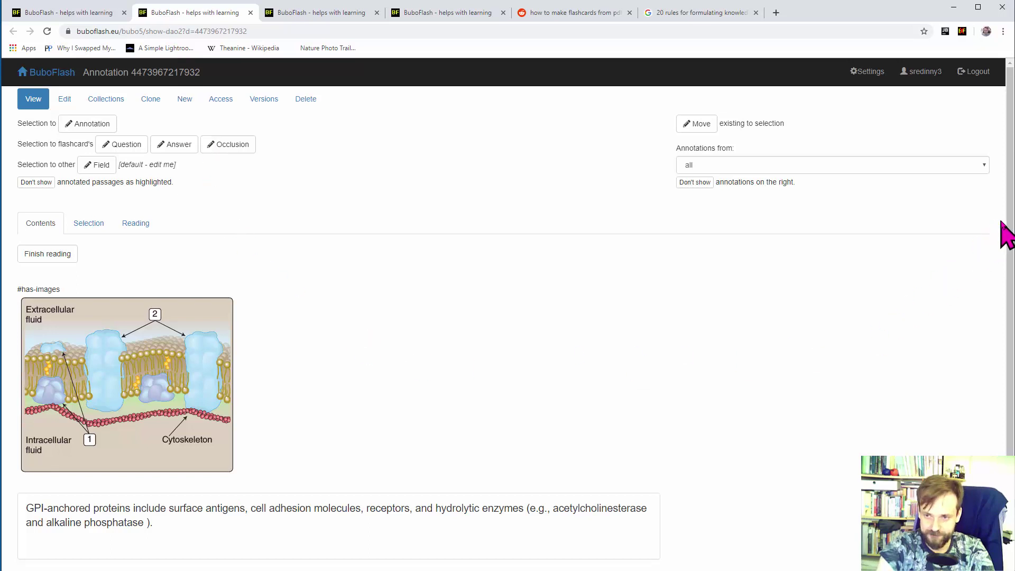
# Create an occlusion flashcard hiding "surface antigens" in the annotation text, review its presentation, and close it
pyautogui.moveTo(1009, 233); pyautogui.dragTo(991, 347)
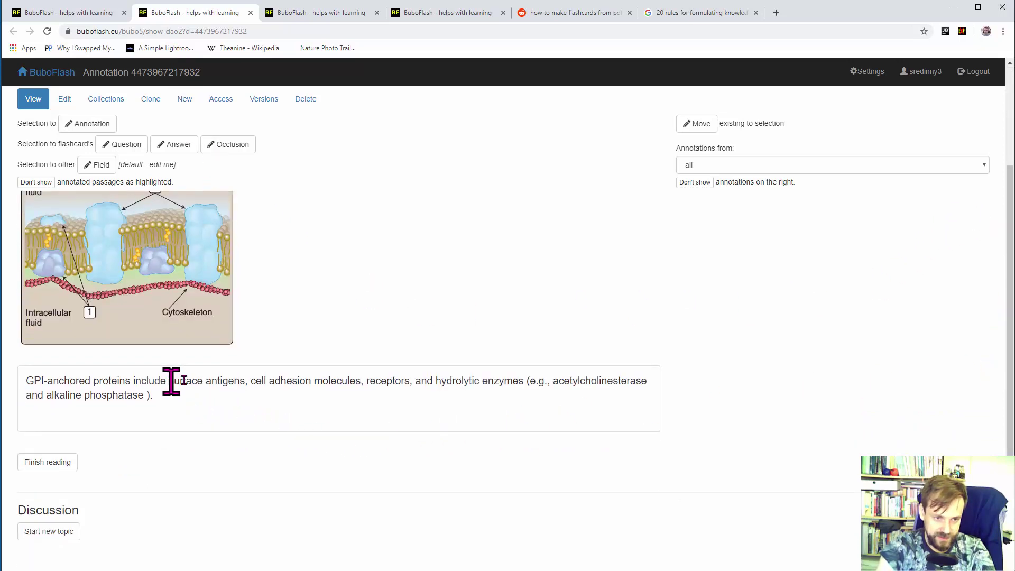
pyautogui.moveTo(169, 381)
pyautogui.mouseDown()
pyautogui.moveTo(244, 381)
pyautogui.moveTo(183, 381)
pyautogui.mouseUp()
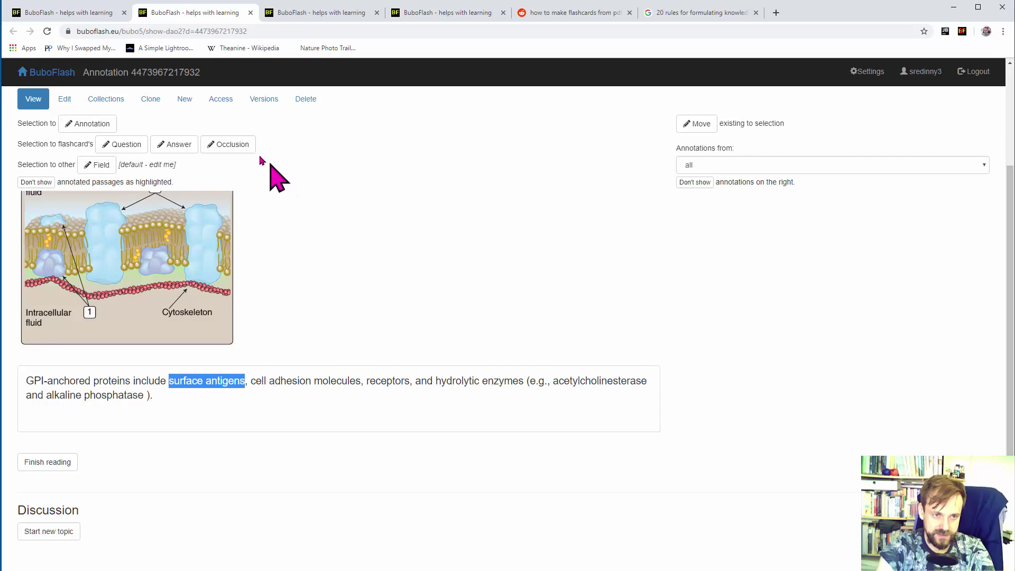
pyautogui.click(233, 146)
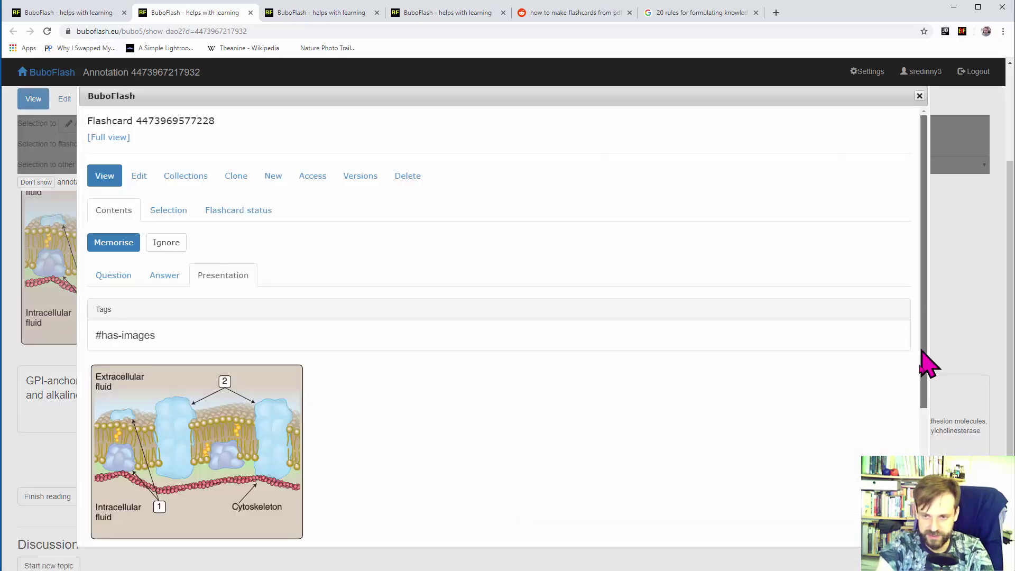
pyautogui.moveTo(923, 350); pyautogui.dragTo(923, 482)
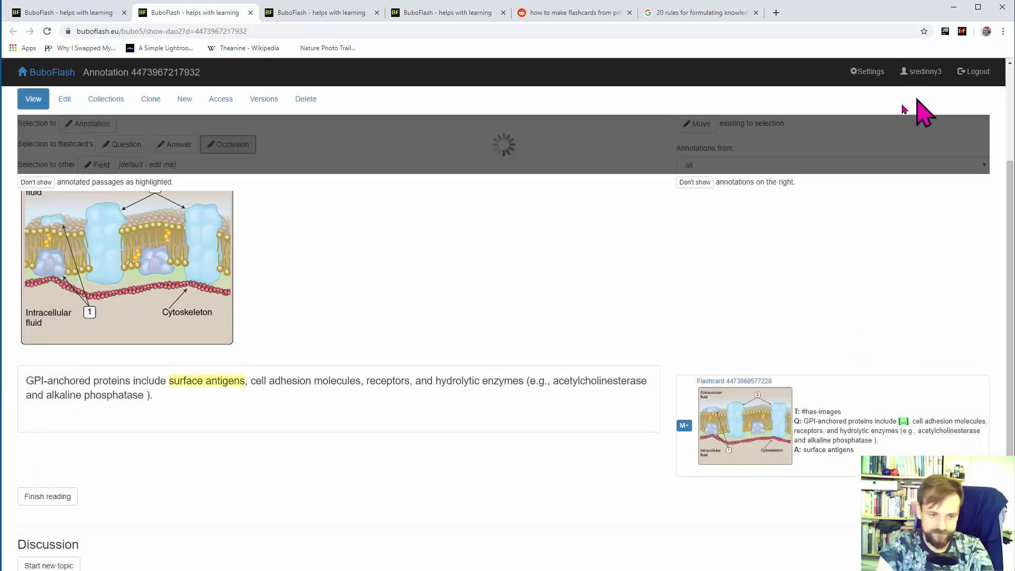
pyautogui.click(920, 96)
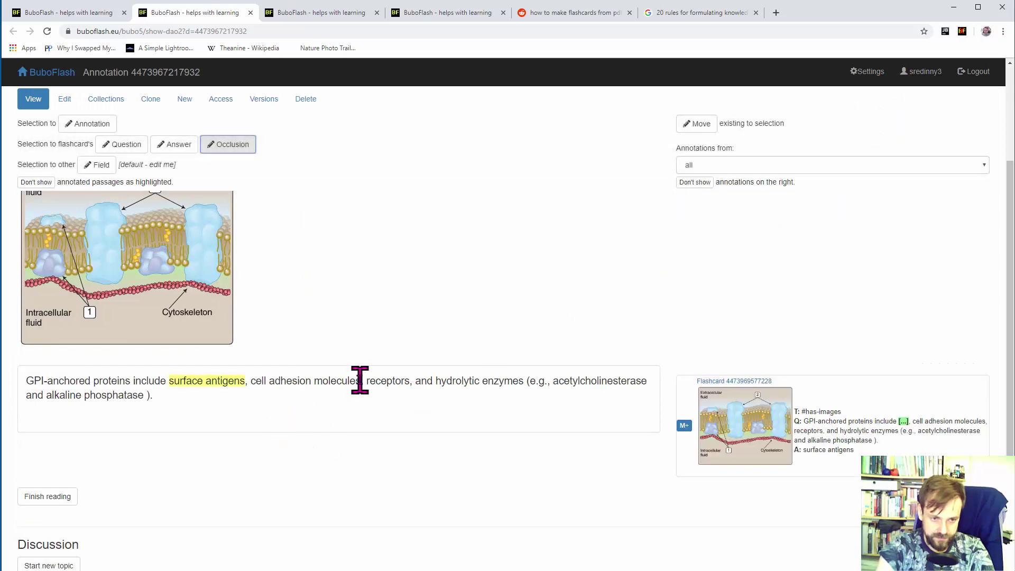
# Create an occlusion flashcard hiding "cell adhesion molecules" in the same sentence and close it
pyautogui.moveTo(360, 381); pyautogui.dragTo(271, 381)
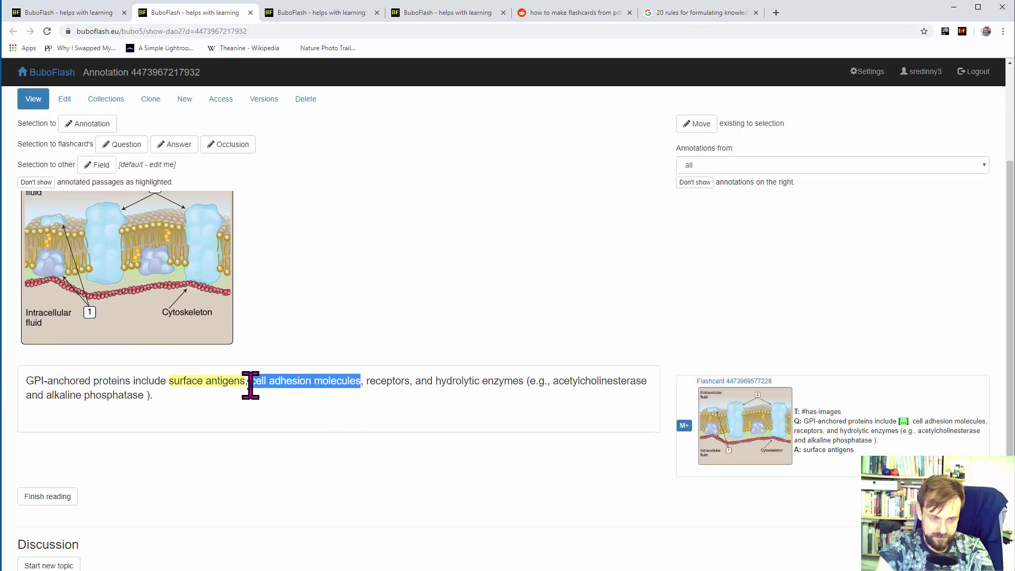
pyautogui.click(228, 149)
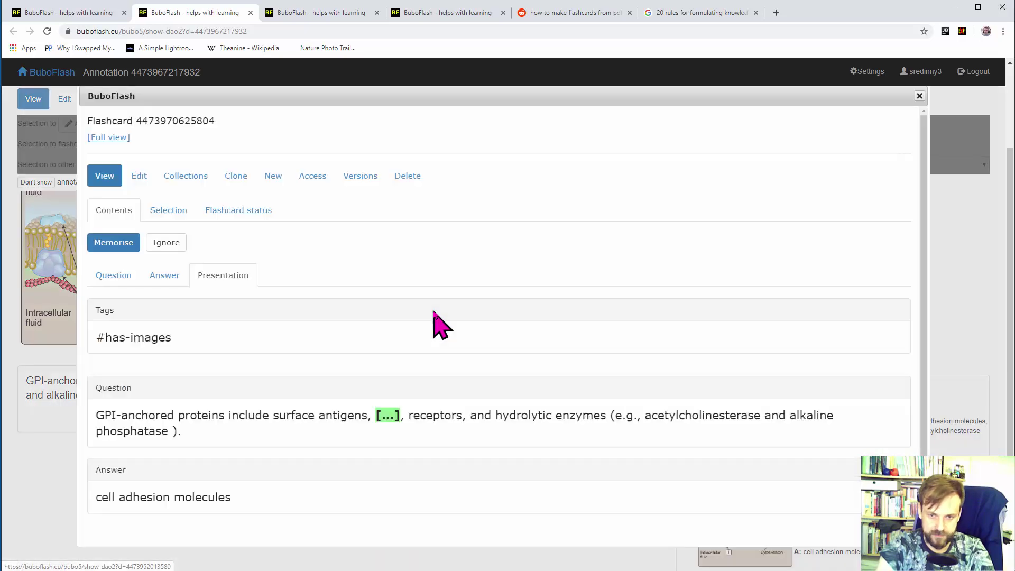
pyautogui.click(919, 96)
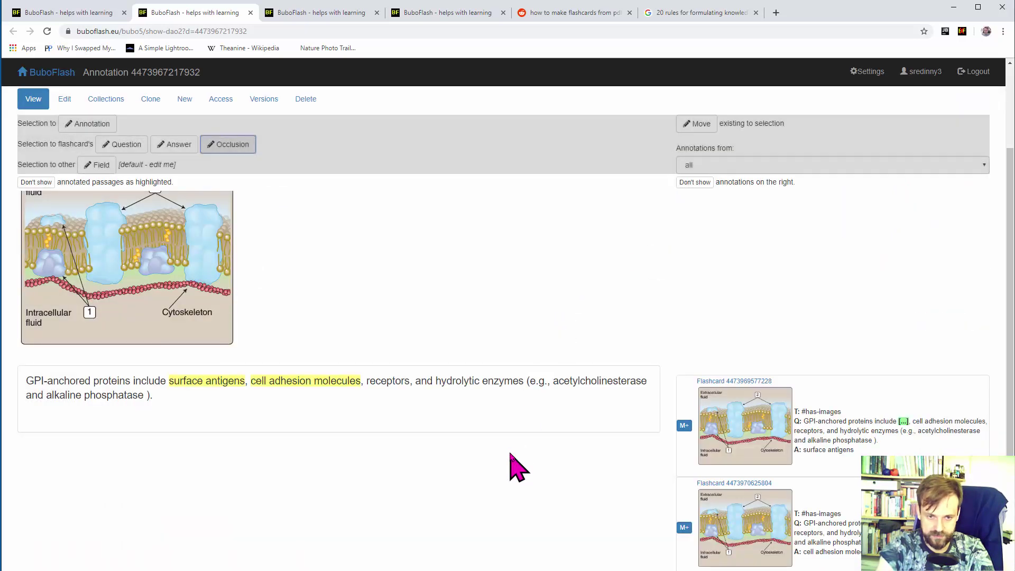
# Create an occlusion flashcard hiding "receptors" in the same sentence and review its question and answer
pyautogui.doubleClick(392, 381)
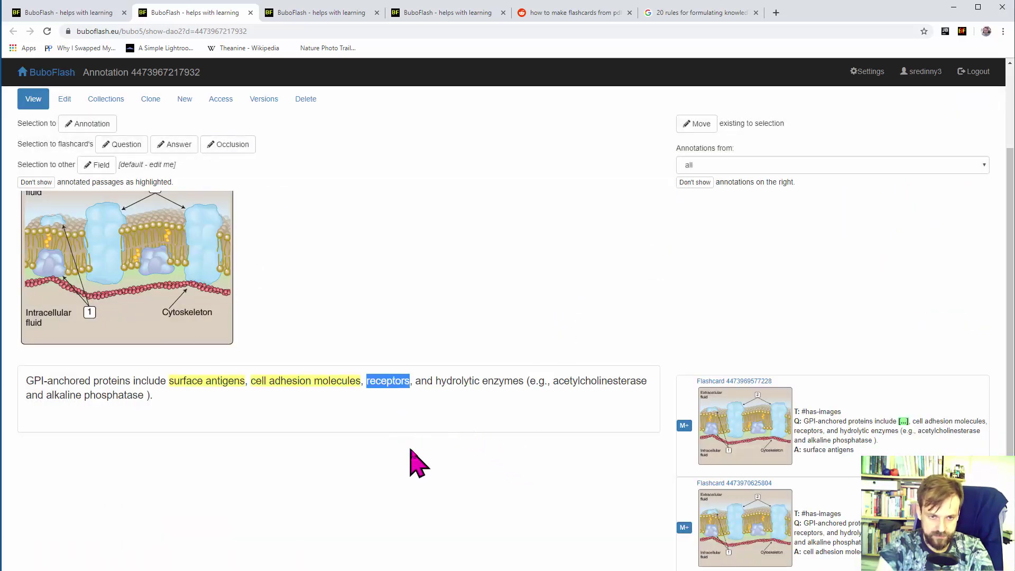
pyautogui.click(233, 144)
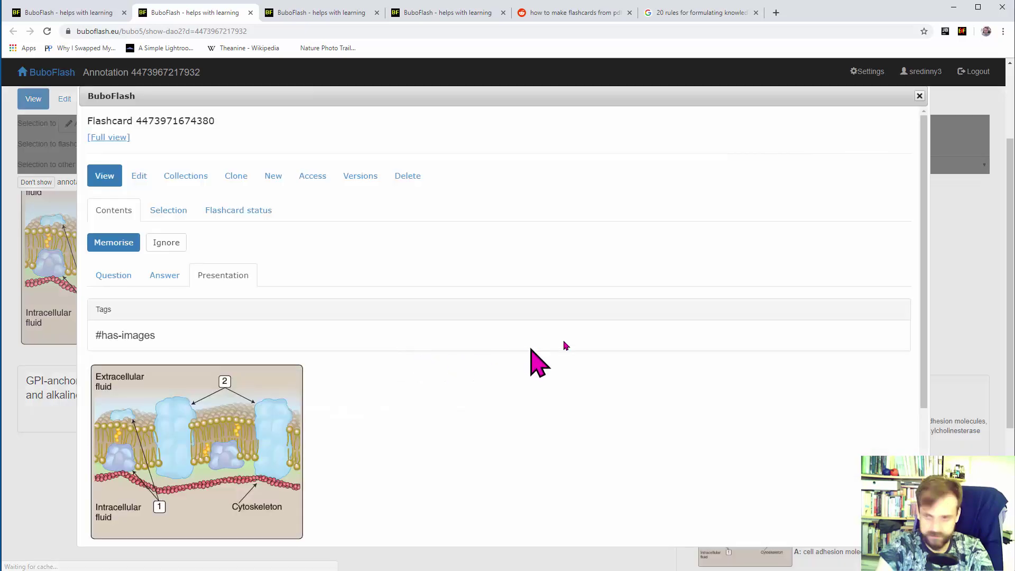
pyautogui.moveTo(922, 175); pyautogui.dragTo(938, 329)
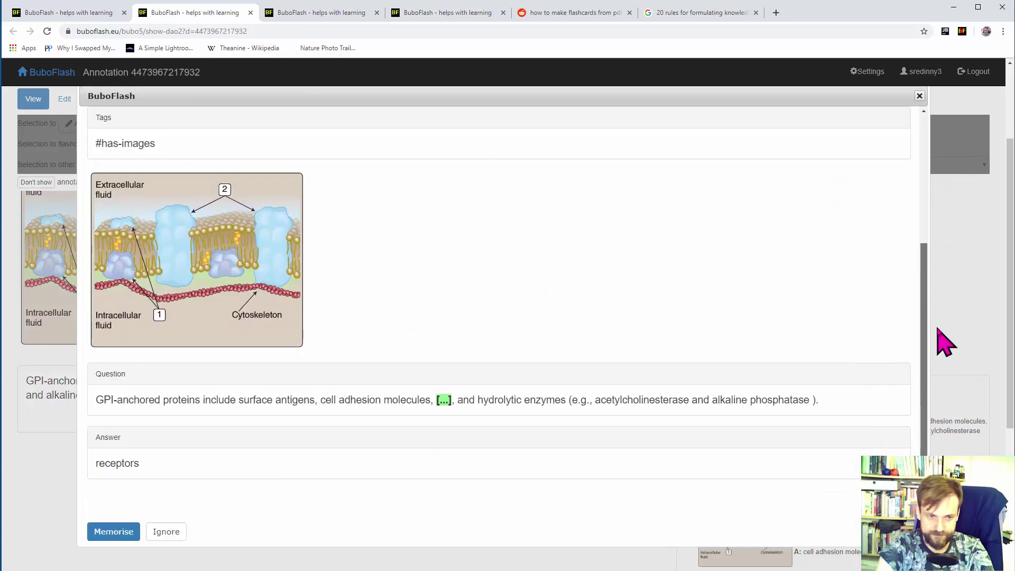
# Close the "receptors" flashcard, create an occlusion flashcard hiding "hydrolytic enzymes (e.g., acetylcholinesterase and alkaline phosphatase )" and review its question and answer
pyautogui.click(920, 96)
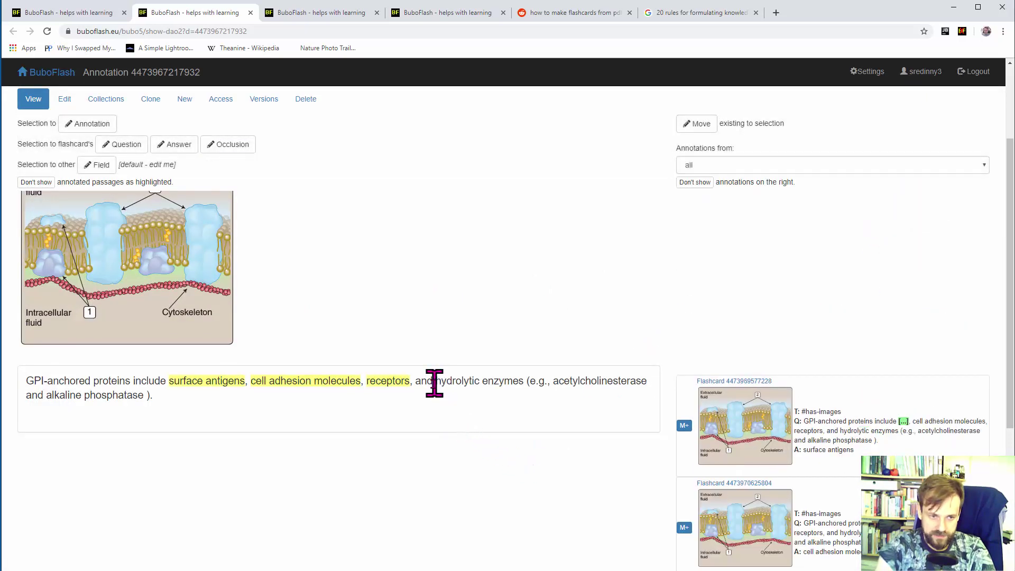
pyautogui.moveTo(434, 383); pyautogui.dragTo(139, 396)
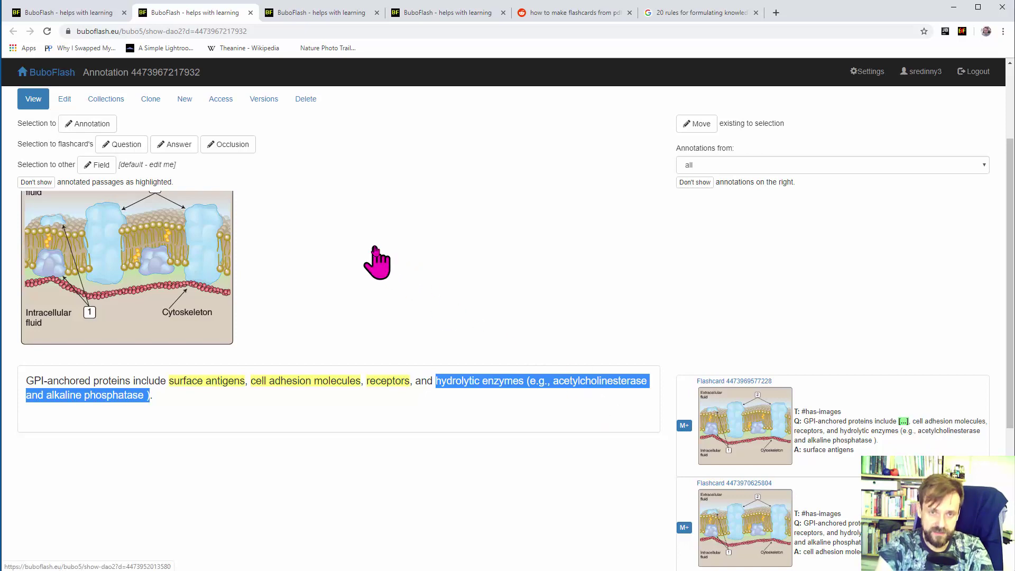
pyautogui.click(241, 144)
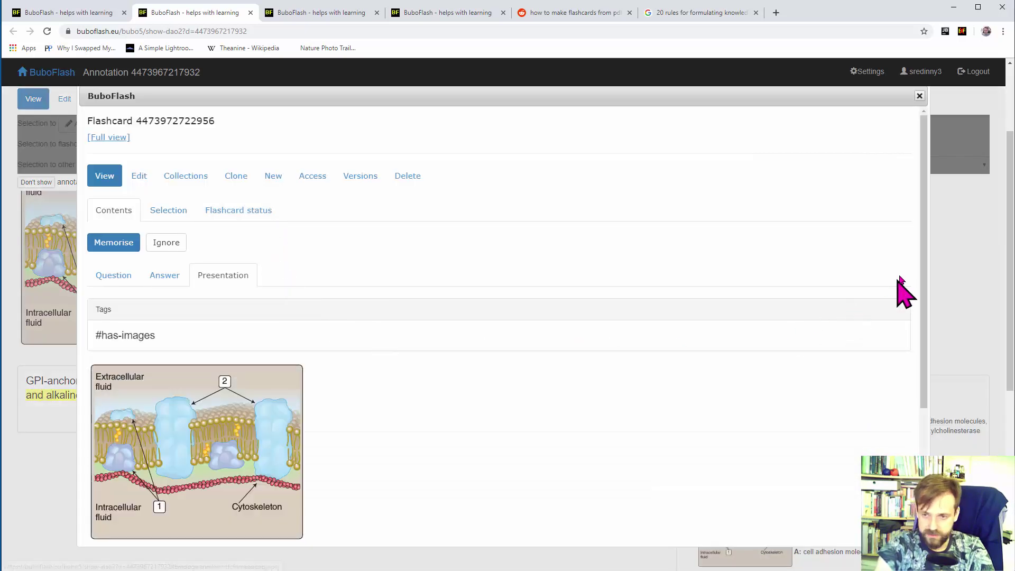
pyautogui.moveTo(924, 261); pyautogui.dragTo(917, 401)
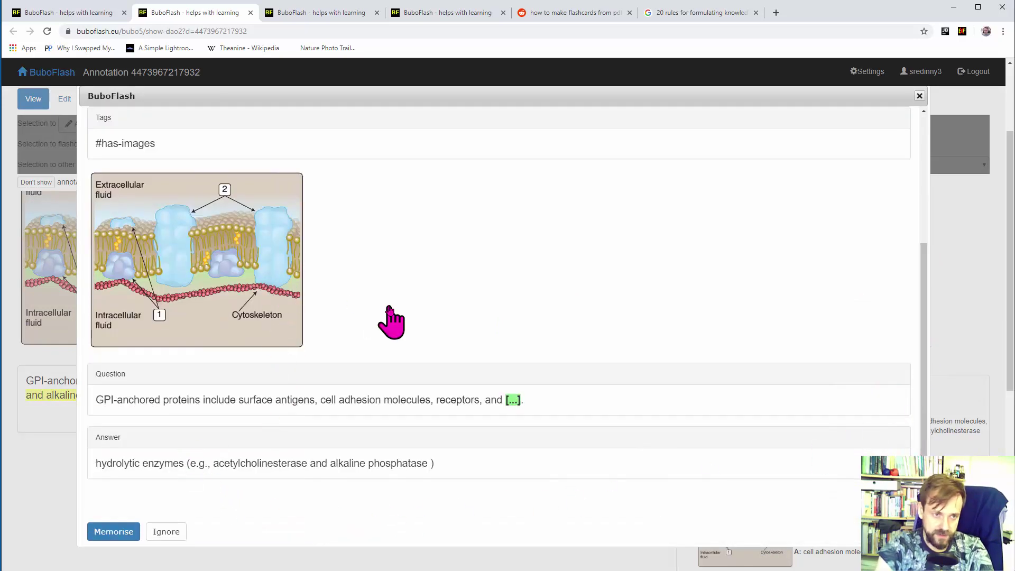
# Edit the flashcard's answer text, replacing "e.g." in the parentheses with "bonus - examples:"
pyautogui.scroll(3, 389, 320)
pyautogui.click(139, 139)
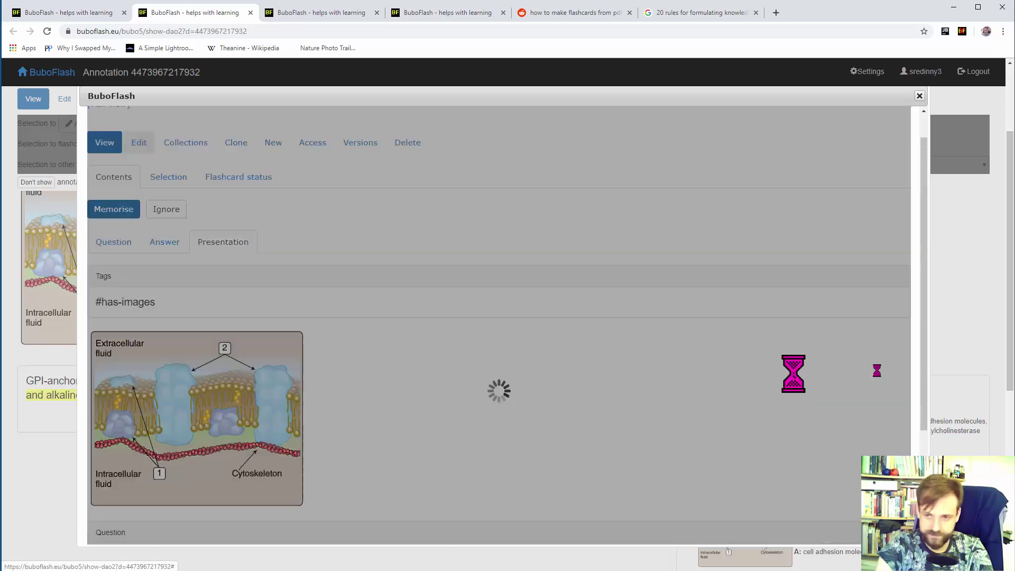
pyautogui.moveTo(925, 192); pyautogui.dragTo(878, 303)
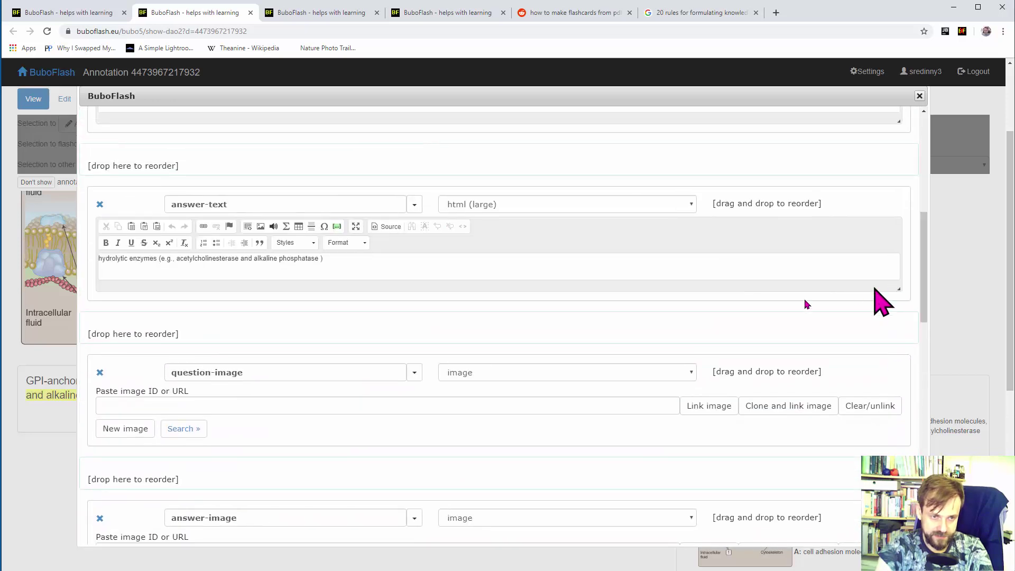
pyautogui.click(163, 260)
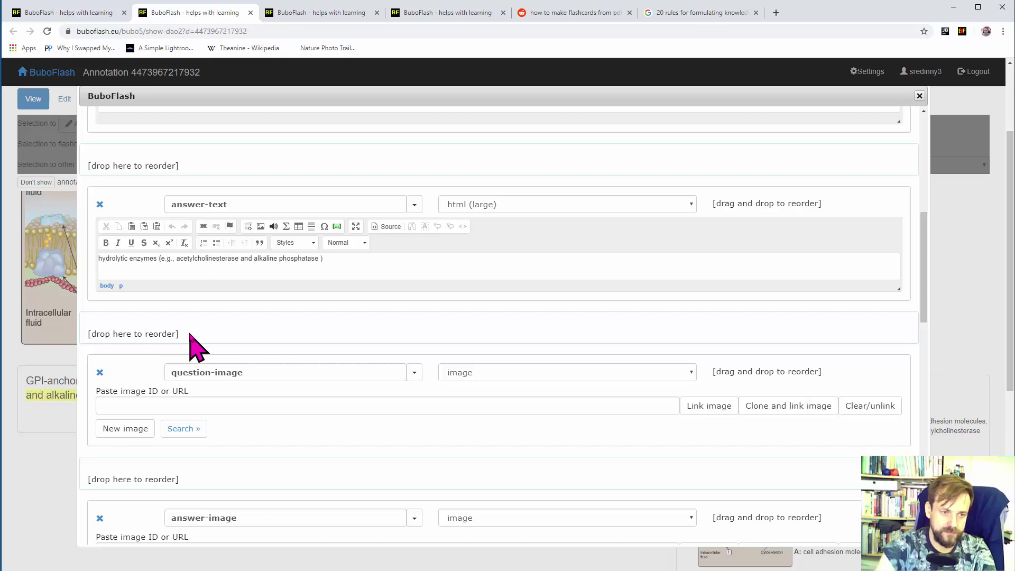
pyautogui.write('bonus ')
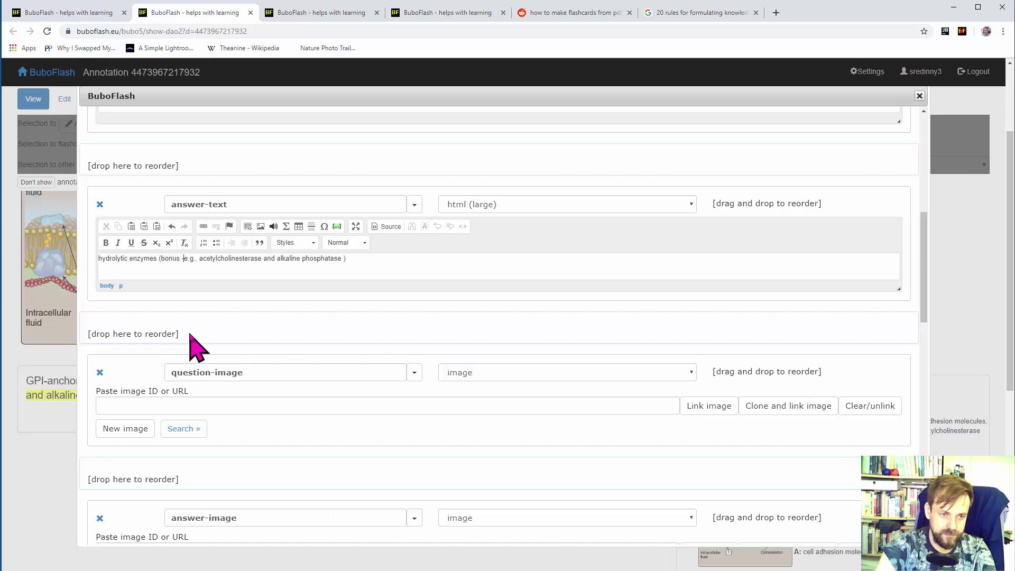
pyautogui.write('- ')
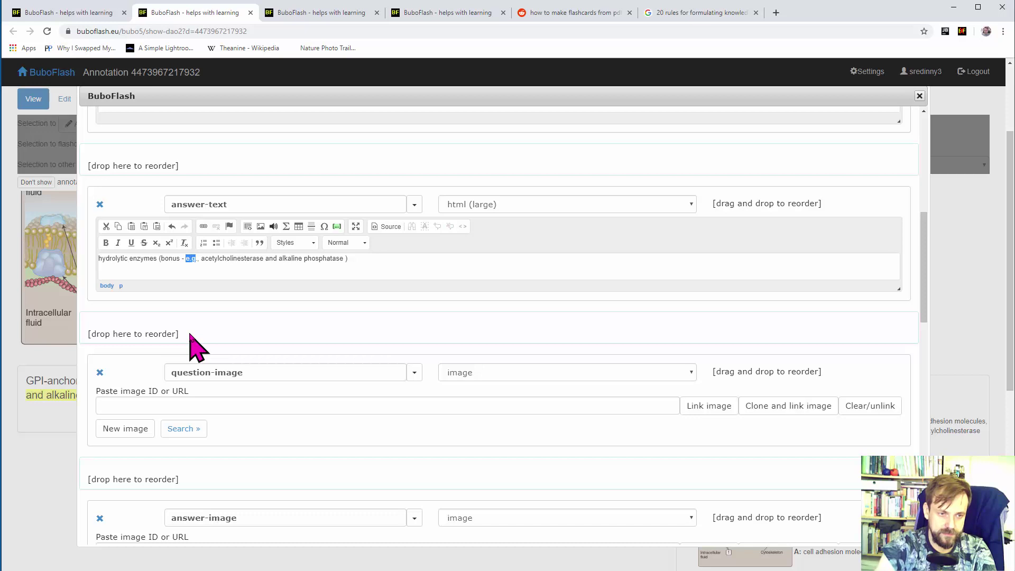
pyautogui.write('examples')
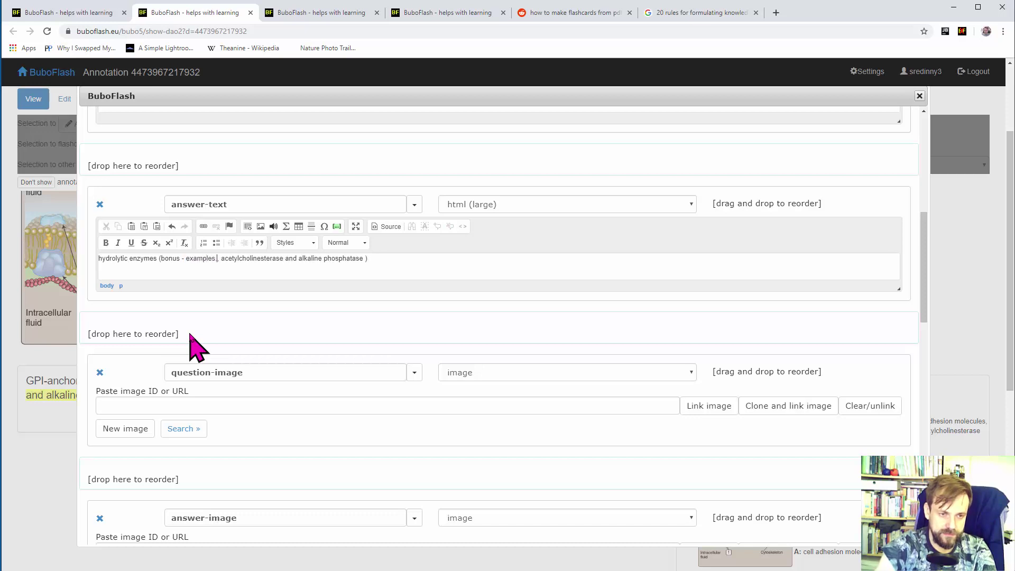
pyautogui.write(':')
# Put the hint "may give examples as bonus" inside the question text's occlusion brackets, save the flashcard and close it
pyautogui.scroll(5, 253, 365)
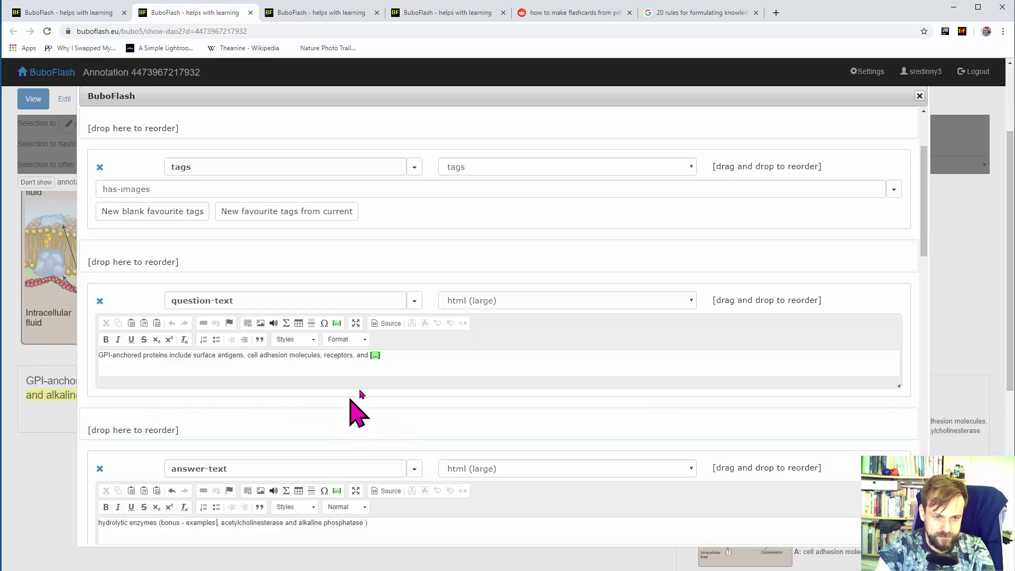
pyautogui.click(418, 363)
pyautogui.scroll(-1, 425, 398)
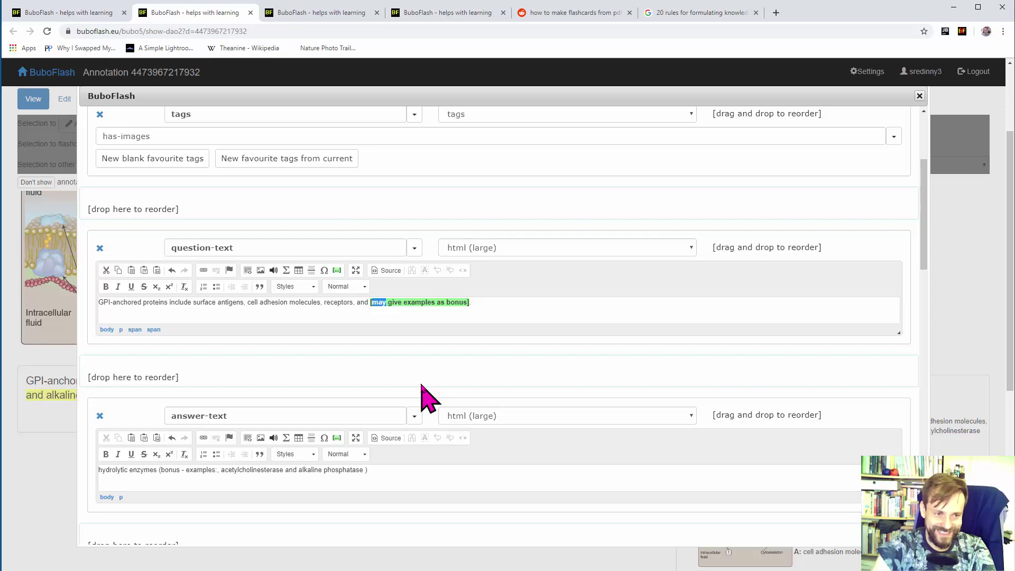
pyautogui.click(131, 286)
pyautogui.hotkey('ctrl', 'z')
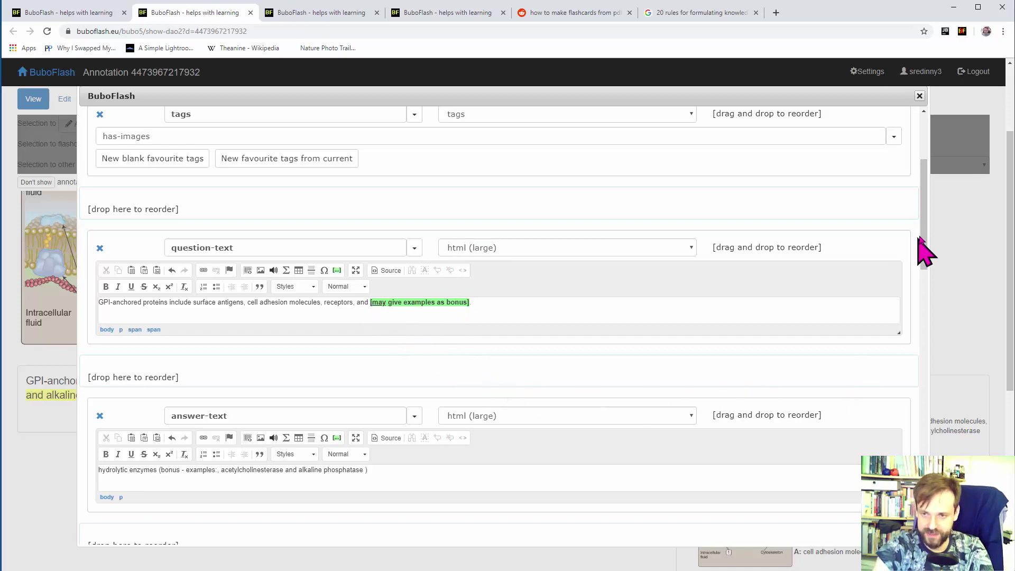
pyautogui.moveTo(924, 249); pyautogui.dragTo(934, 504)
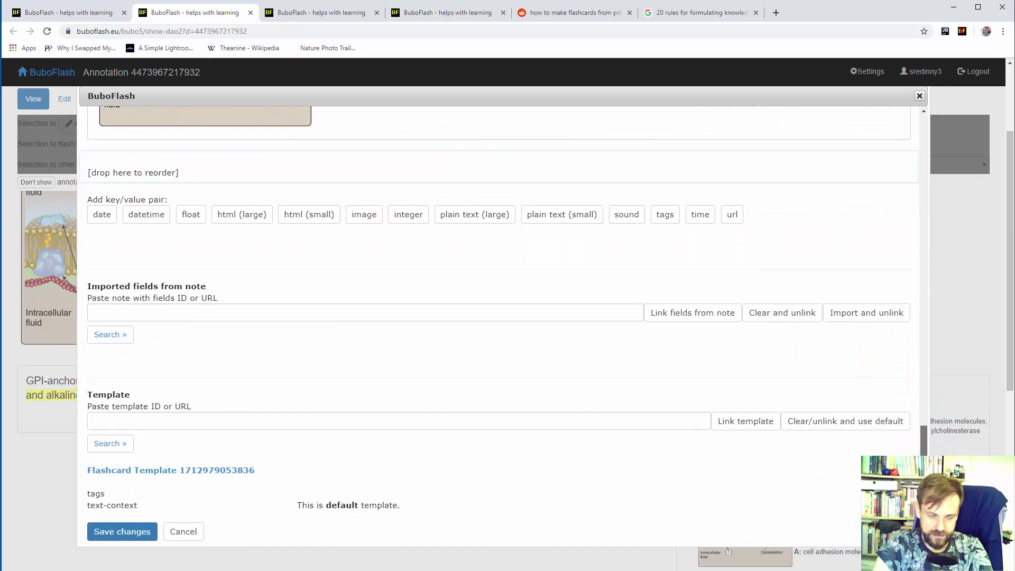
pyautogui.click(131, 532)
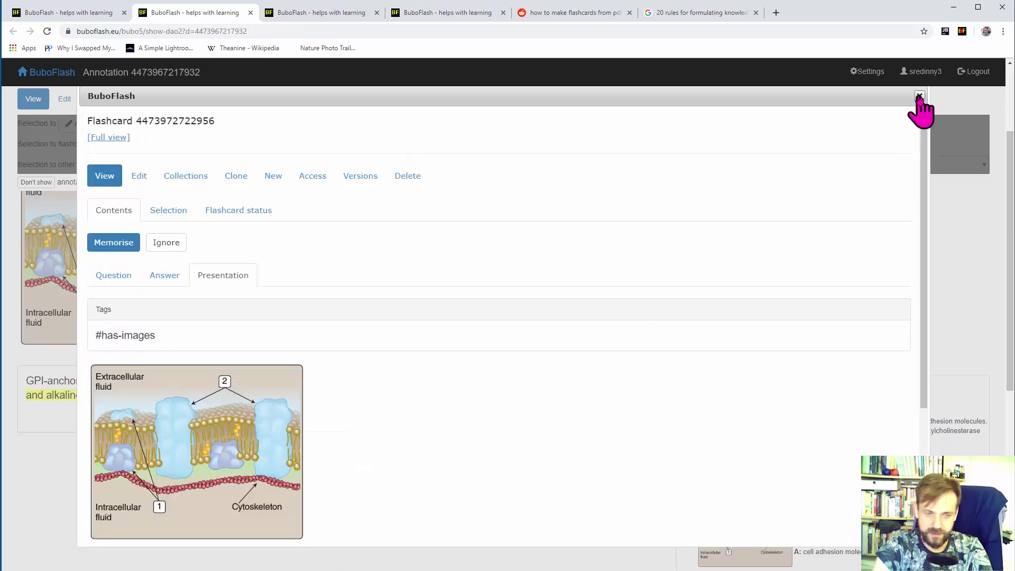
pyautogui.click(920, 95)
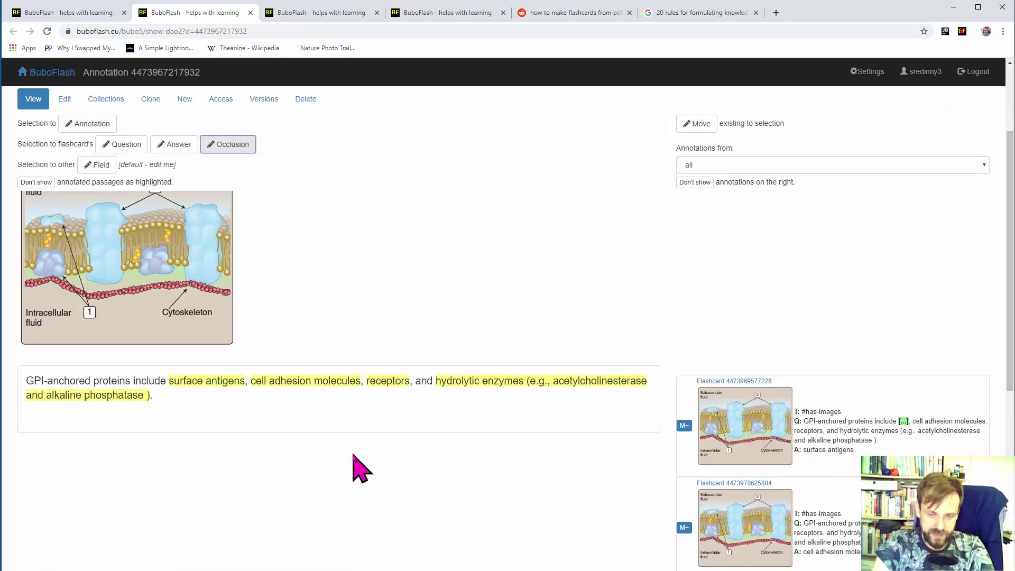
# Close the GPI-anchored proteins annotation's full-view tab and its dialog over the PDF answer page
pyautogui.scroll(3, 420, 286)
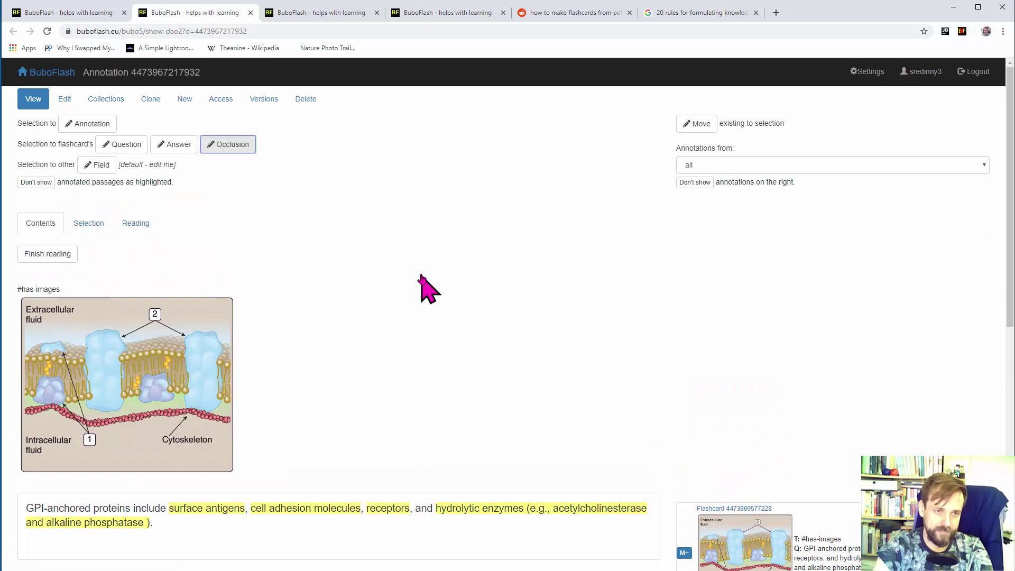
pyautogui.click(251, 13)
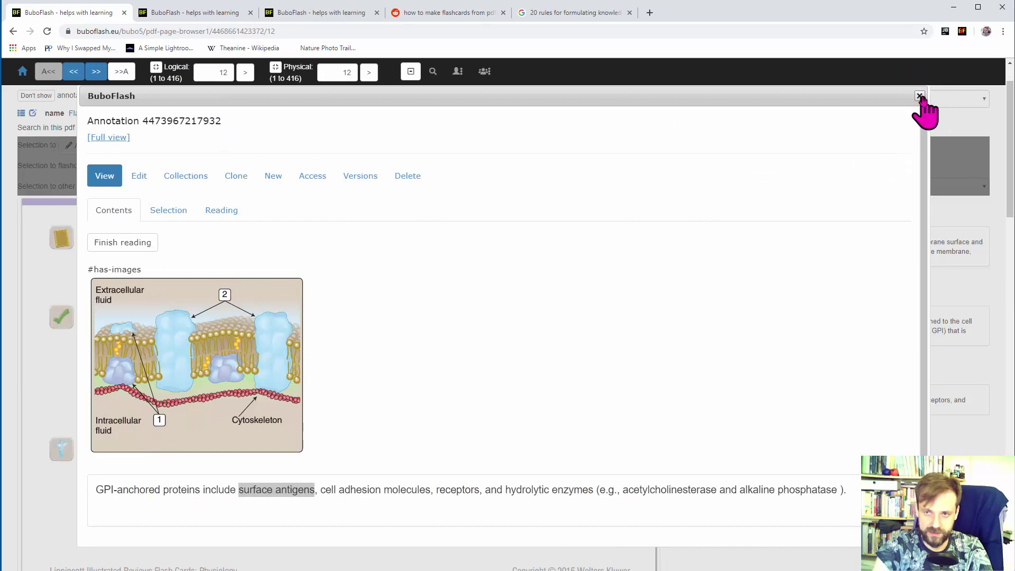
pyautogui.click(920, 97)
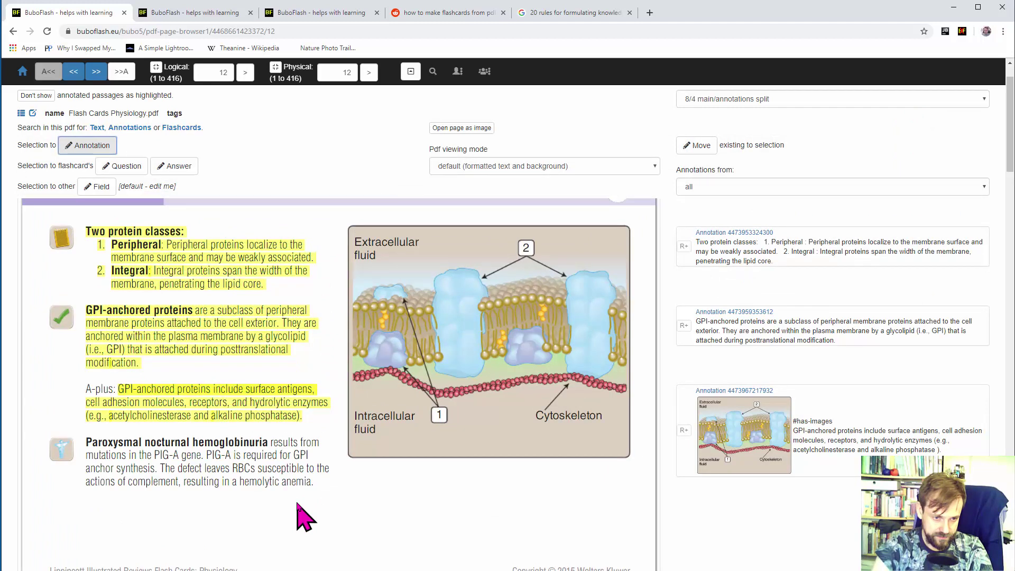
# Create an annotation from the "Paroxysmal nocturnal hemoglobinuria" paragraph on page 12, checking it against the hemolytic disease question on page 11
pyautogui.moveTo(314, 483)
pyautogui.mouseDown()
pyautogui.moveTo(86, 444)
pyautogui.moveTo(312, 478)
pyautogui.mouseUp()
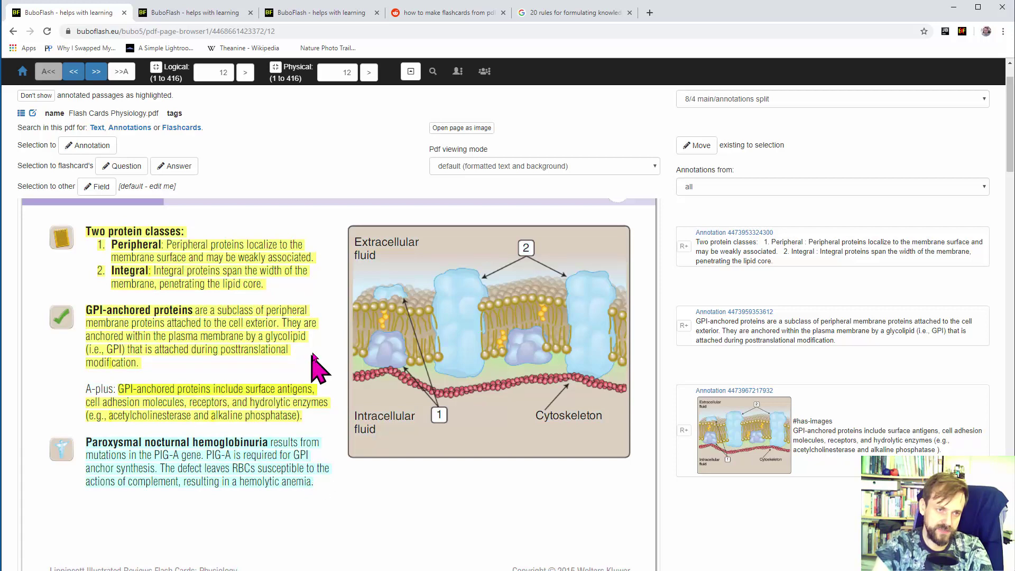
pyautogui.click(218, 24)
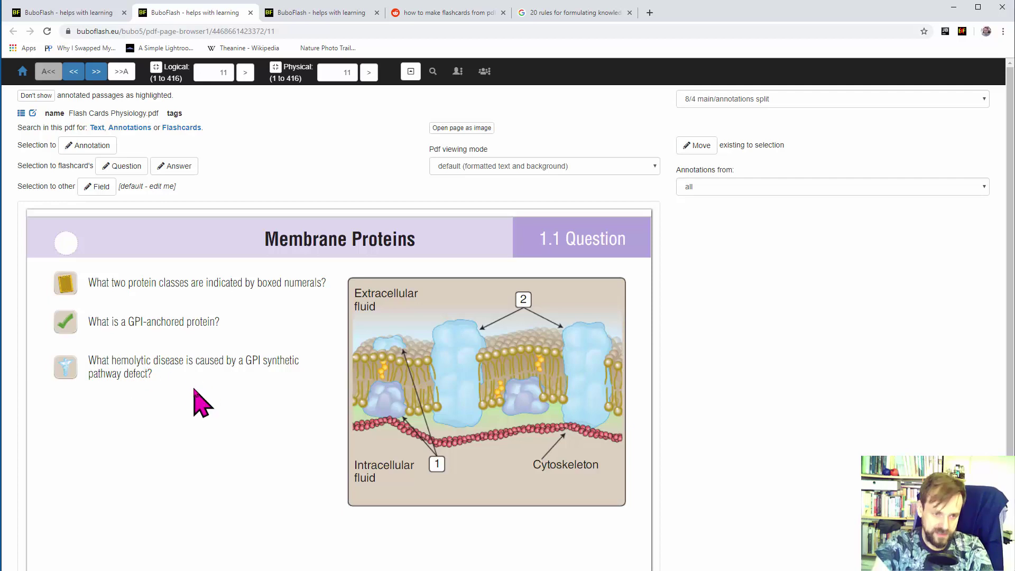
pyautogui.click(41, 10)
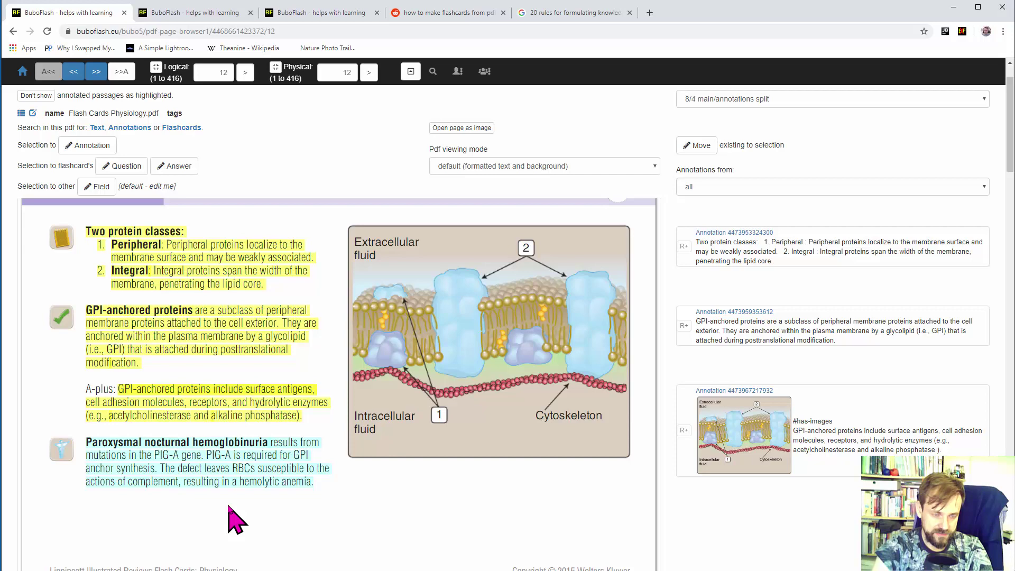
pyautogui.click(96, 146)
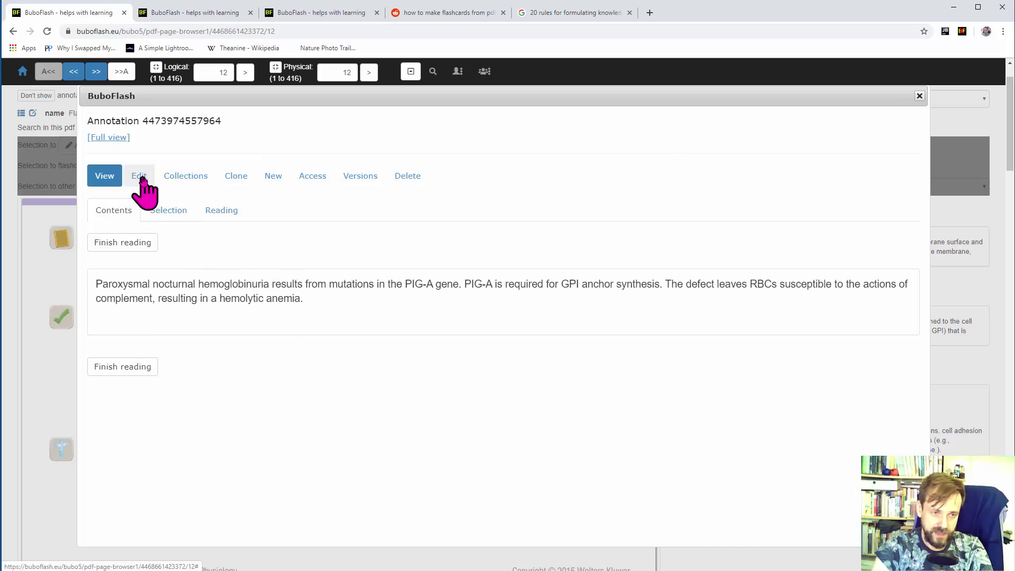
pyautogui.click(140, 178)
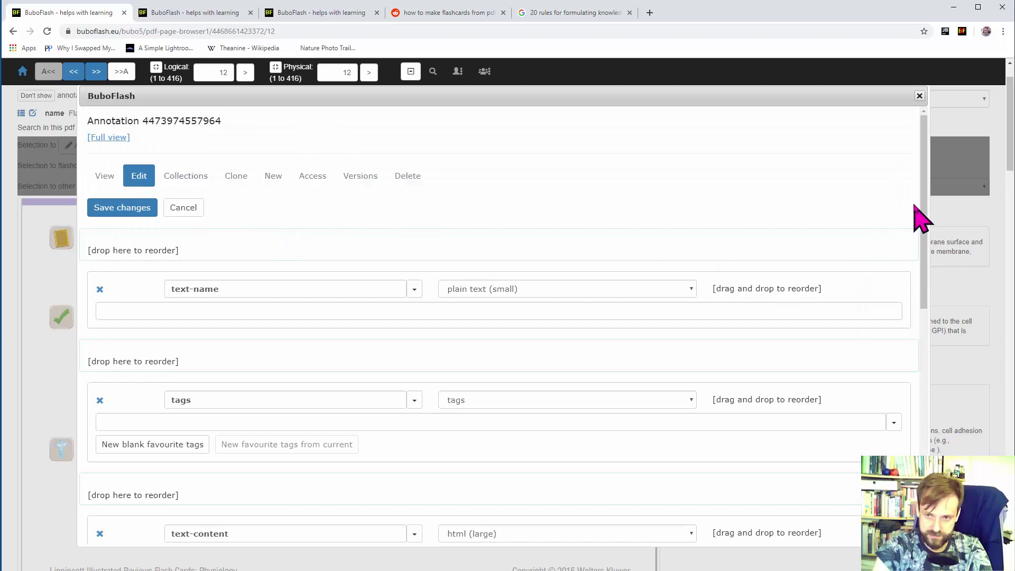
pyautogui.scroll(-1, 946, 285)
pyautogui.scroll(-5, 945, 287)
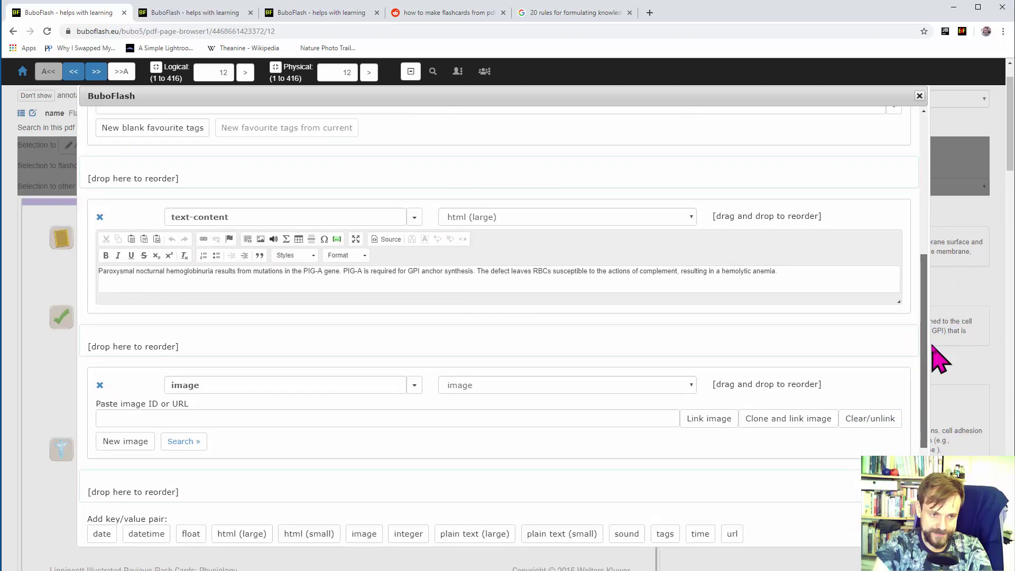
pyautogui.click(145, 405)
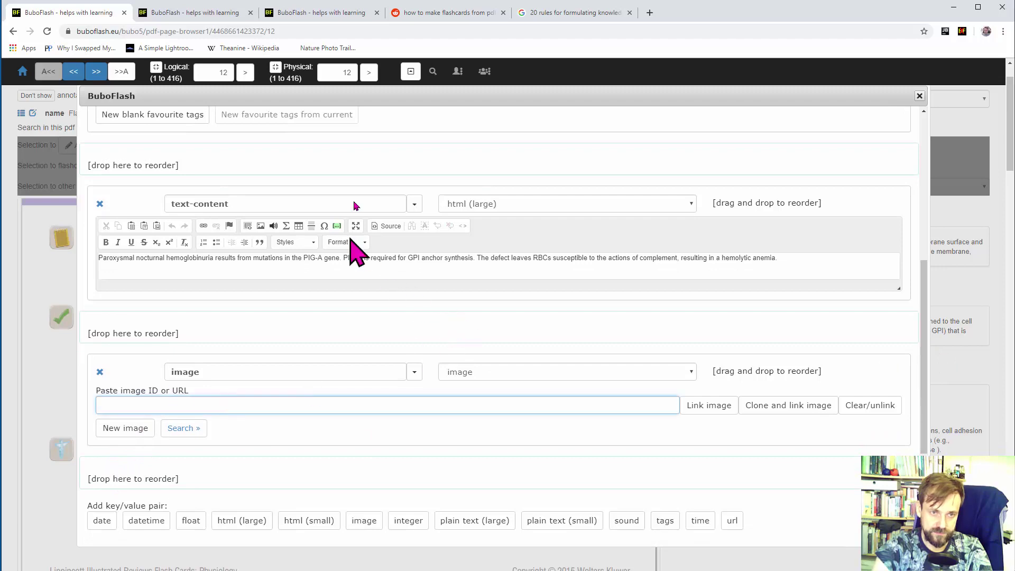
pyautogui.click(328, 12)
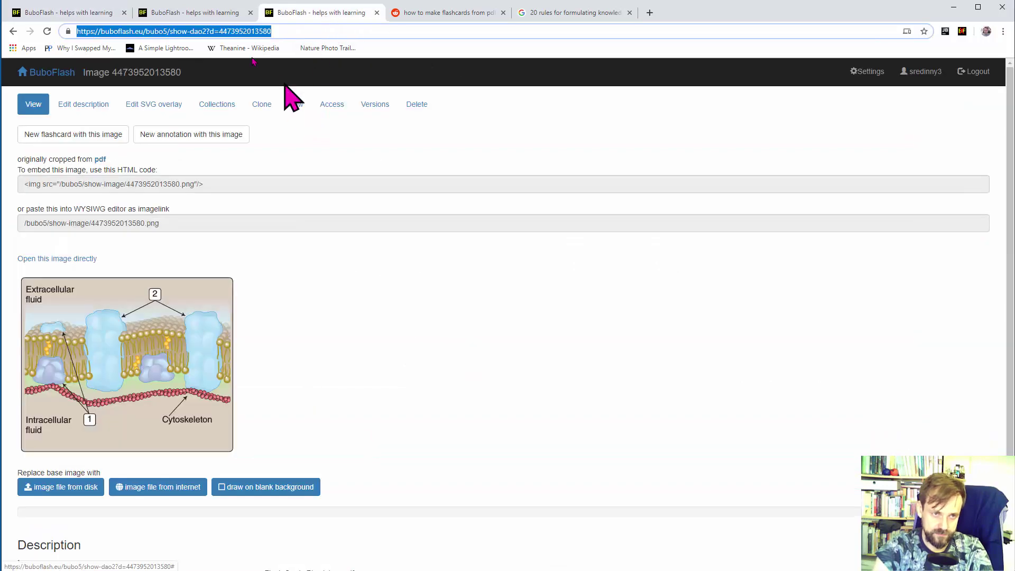
pyautogui.click(207, 14)
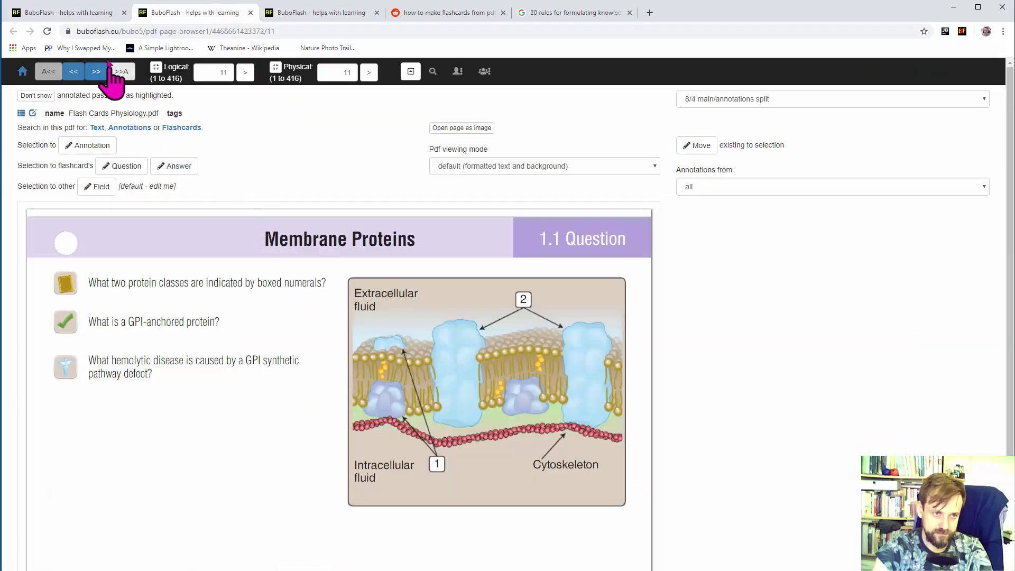
pyautogui.click(89, 15)
pyautogui.hotkey('ctrl', 'v')
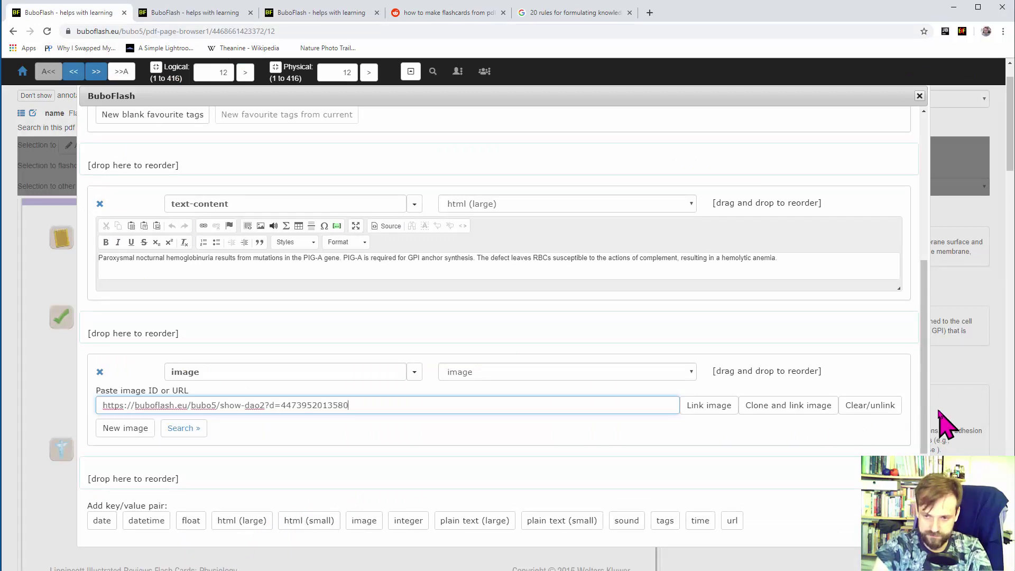
pyautogui.moveTo(924, 418); pyautogui.dragTo(928, 516)
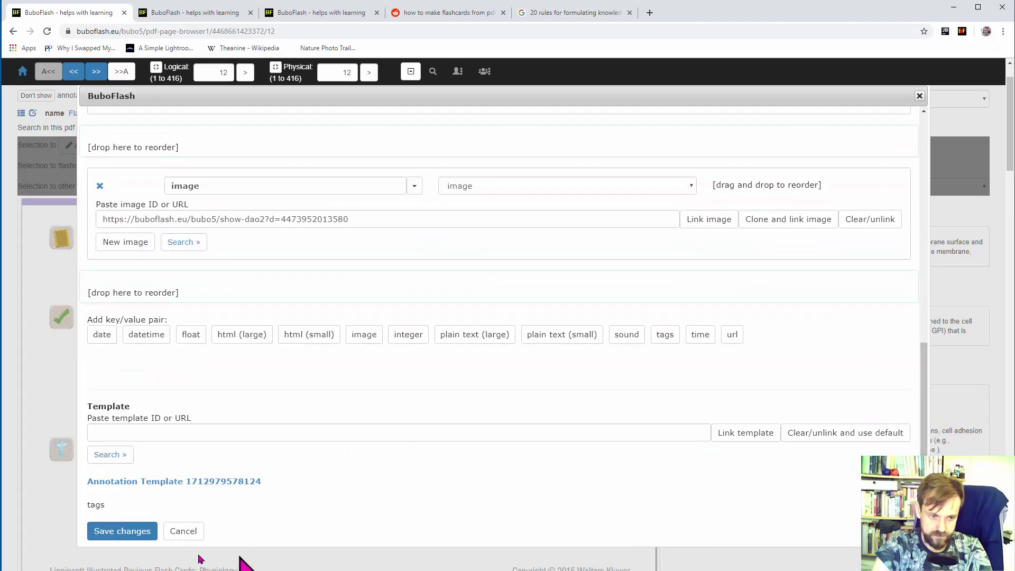
pyautogui.click(129, 530)
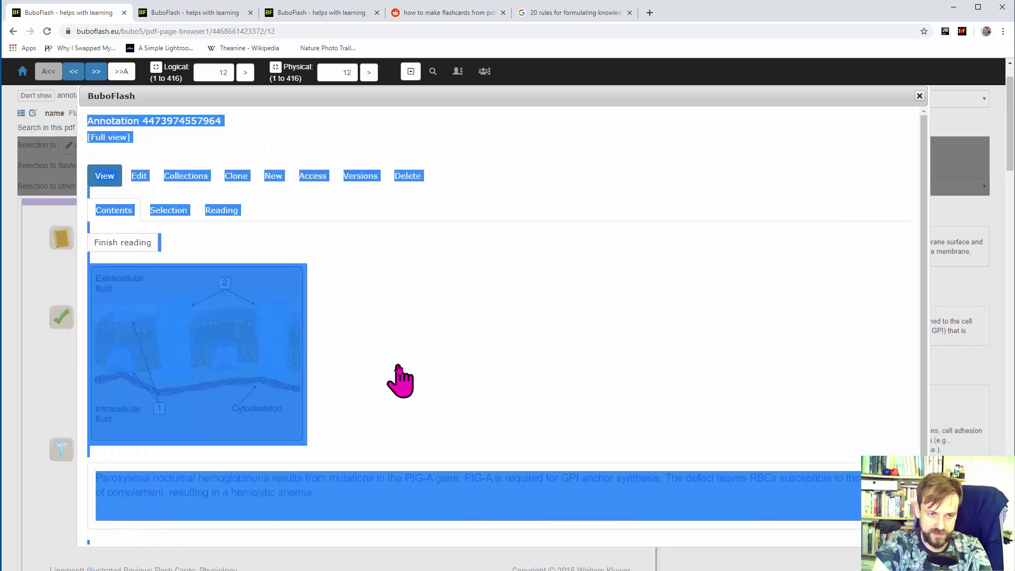
# Open the linked image's own page, look through its media uses, and return to the PDF answer page
pyautogui.click(400, 378)
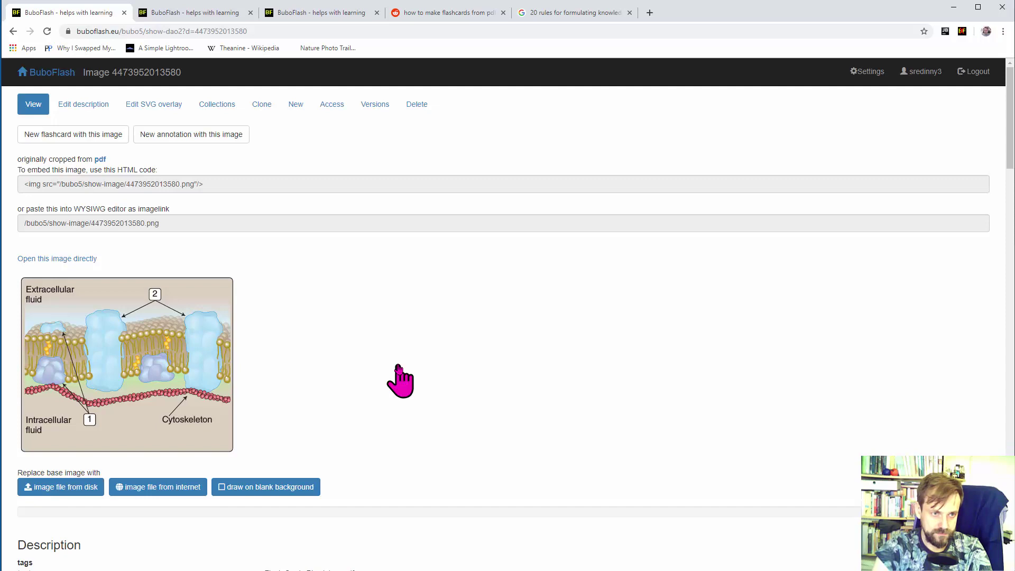
pyautogui.scroll(-5, 401, 375)
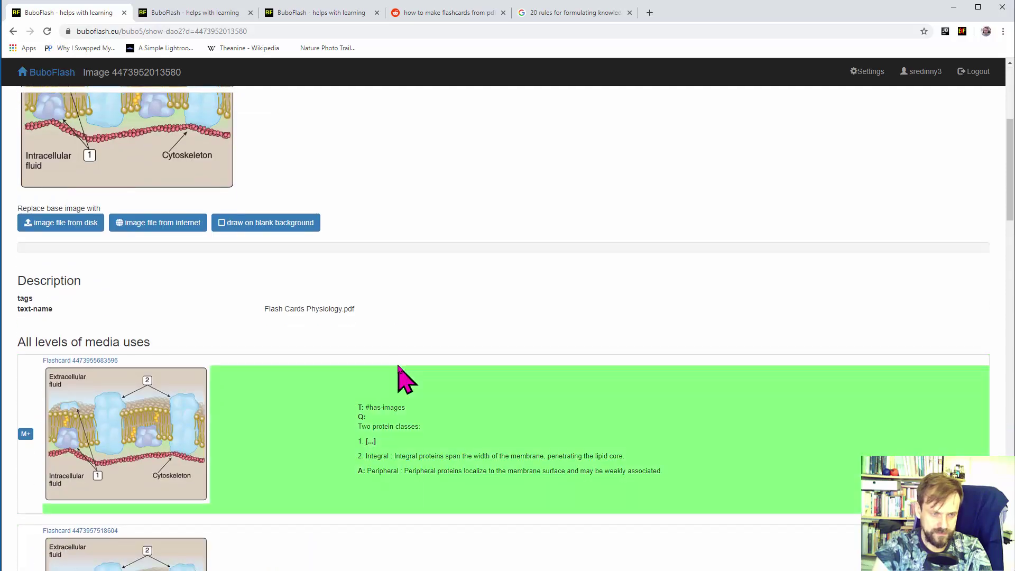
pyautogui.scroll(5, 327, 300)
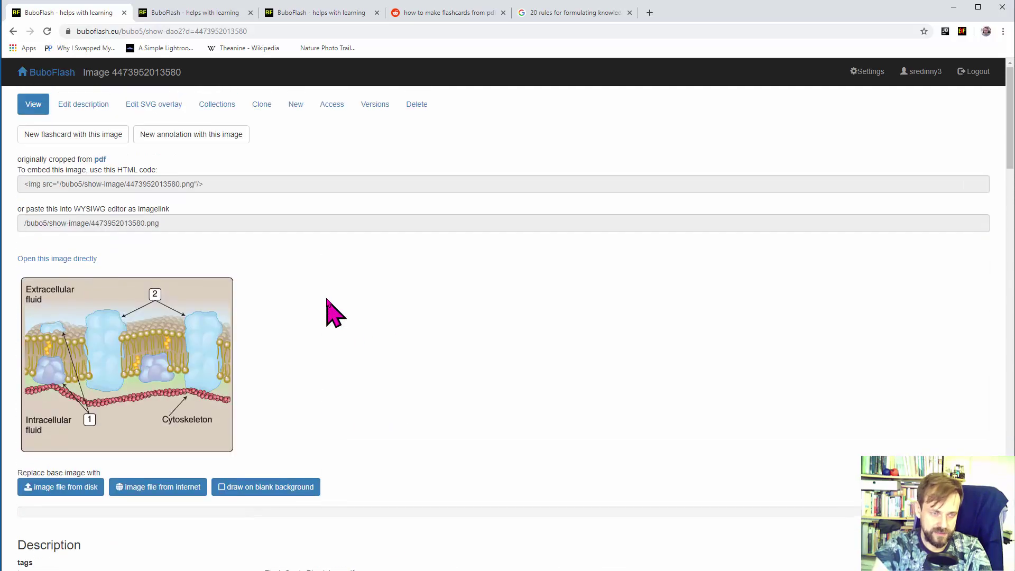
pyautogui.click(12, 31)
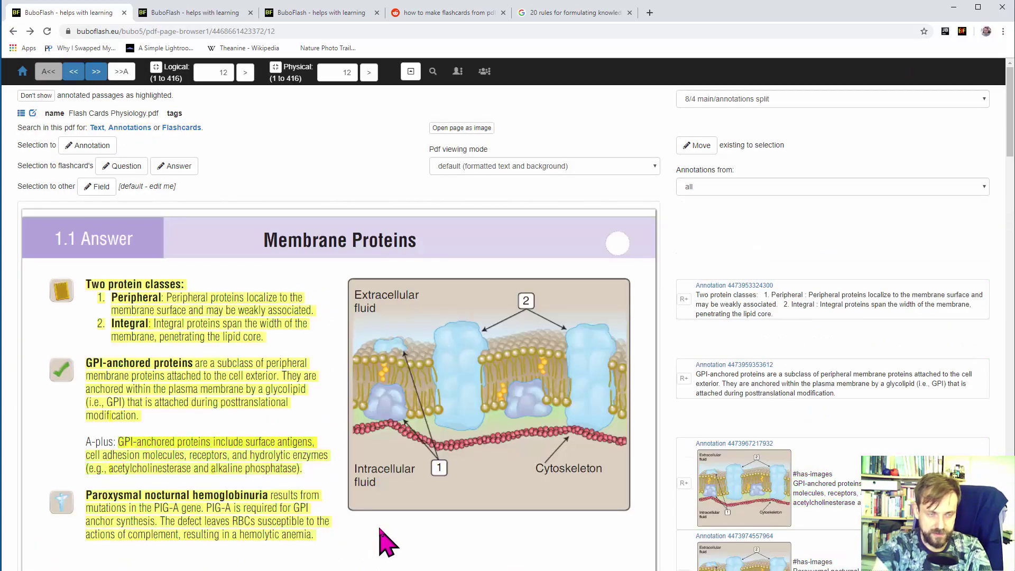
# Open the full view of the "Paroxysmal nocturnal hemoglobinuria" annotation from page 12 in its own browser tab
pyautogui.scroll(-3, 381, 536)
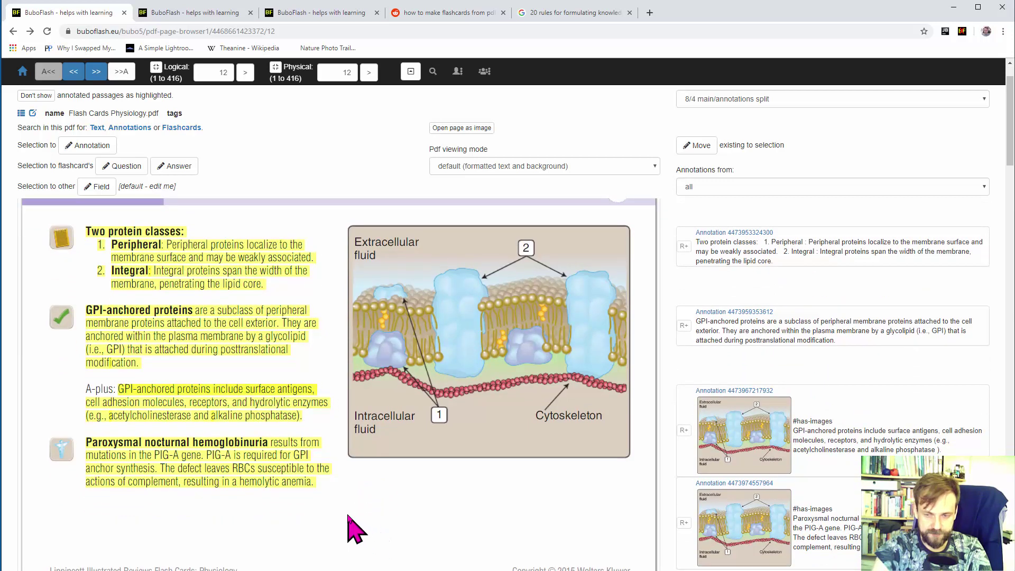
pyautogui.scroll(1, 362, 532)
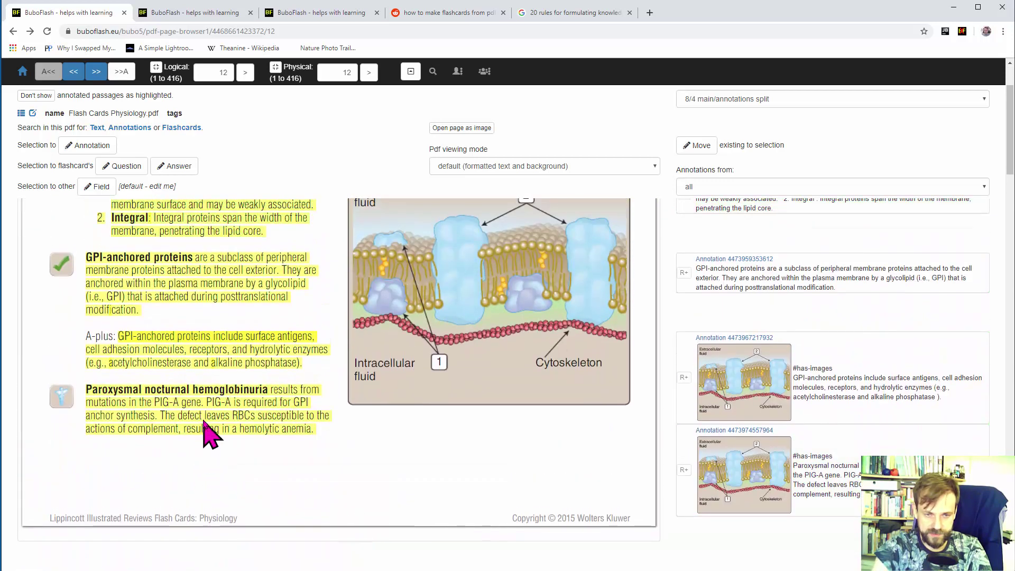
pyautogui.click(826, 486)
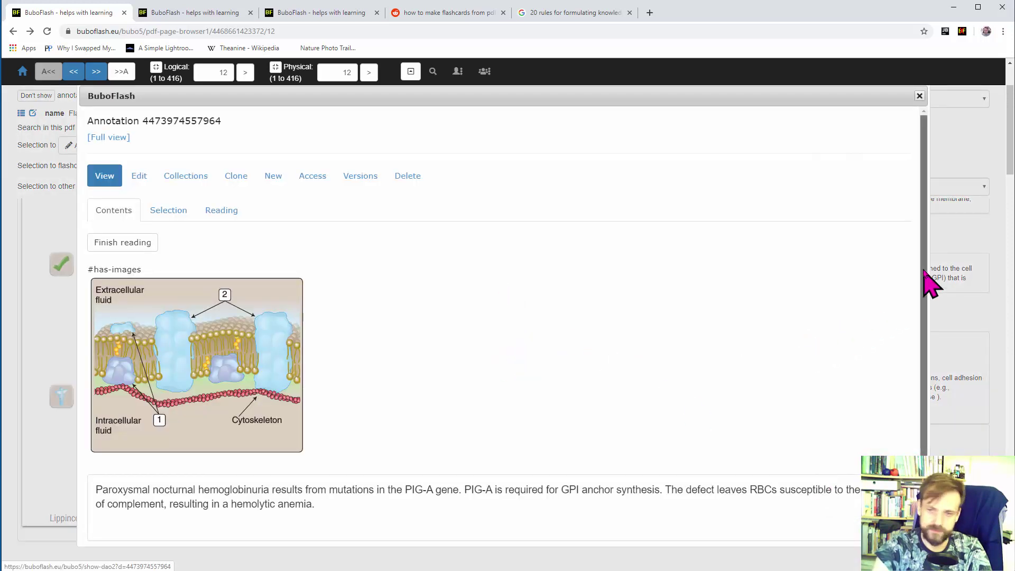
pyautogui.moveTo(922, 298); pyautogui.dragTo(921, 334)
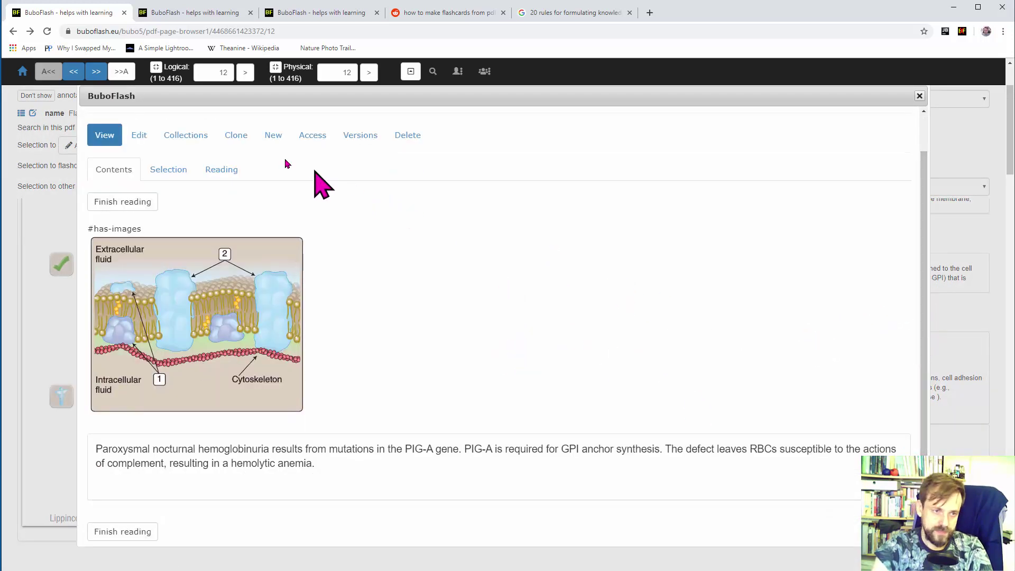
pyautogui.scroll(1, 324, 243)
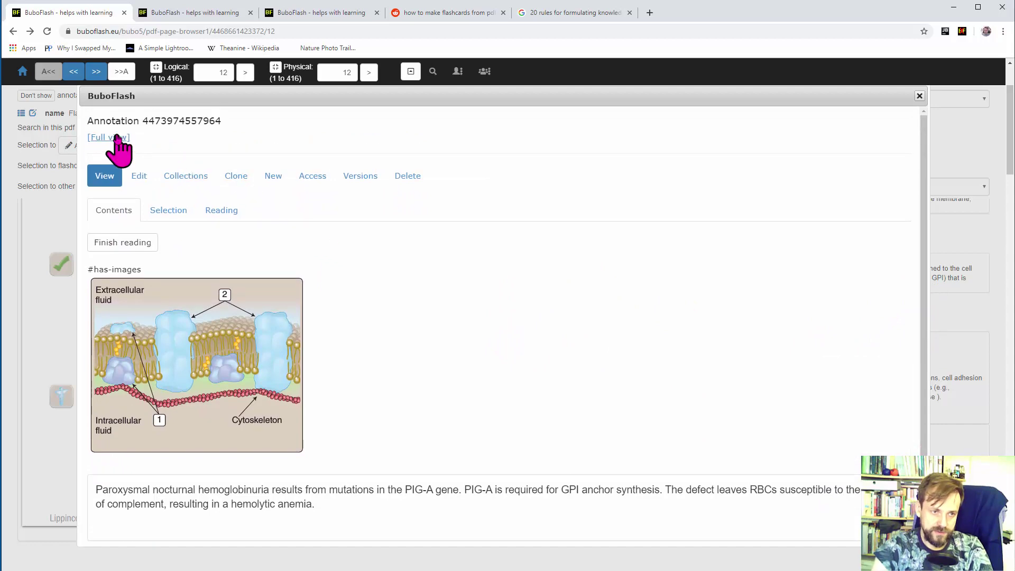
pyautogui.rightClick(120, 139)
pyautogui.click(177, 142)
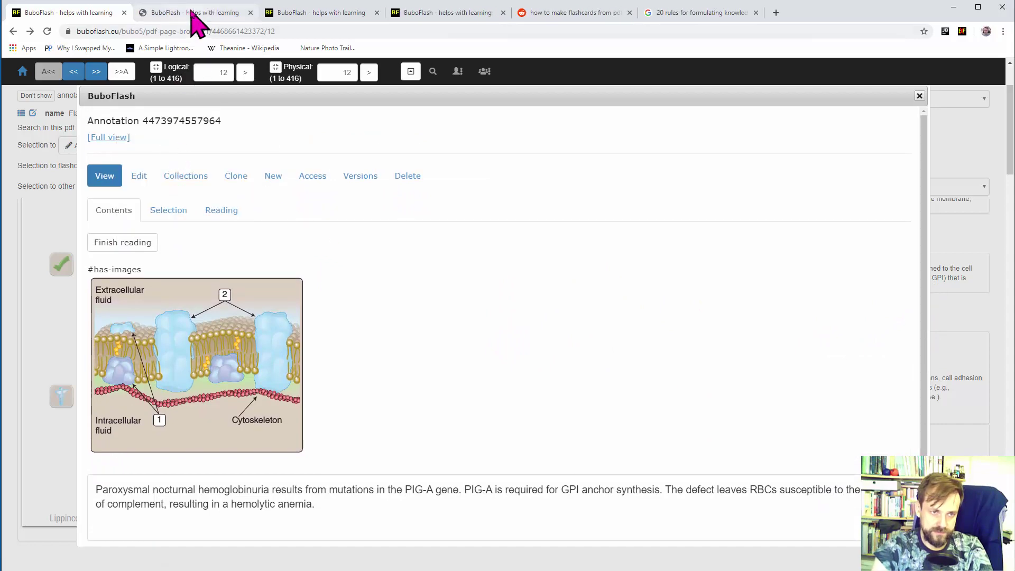
pyautogui.click(192, 14)
# Create an occlusion flashcard hiding "Paroxysmal nocturnal hemoglobinuria" in the annotation text, check its question and answer, and close its dialog
pyautogui.scroll(-1, 400, 452)
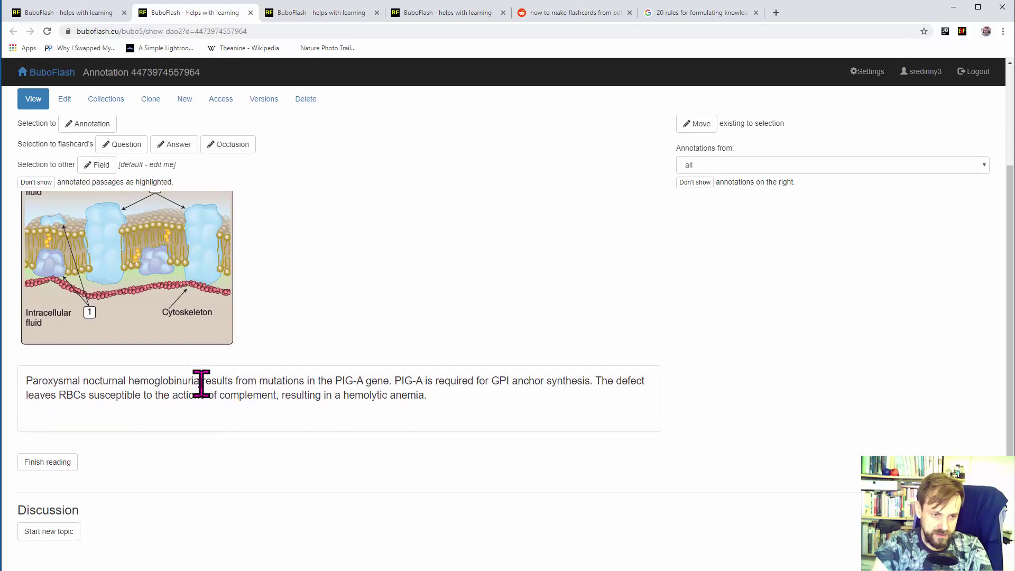
pyautogui.moveTo(201, 382); pyautogui.dragTo(27, 385)
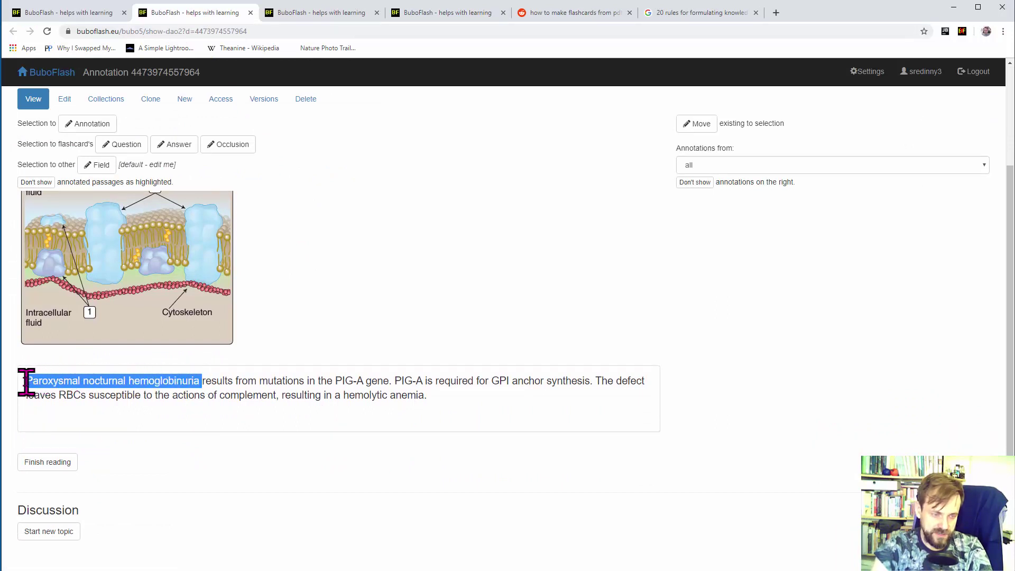
pyautogui.click(248, 148)
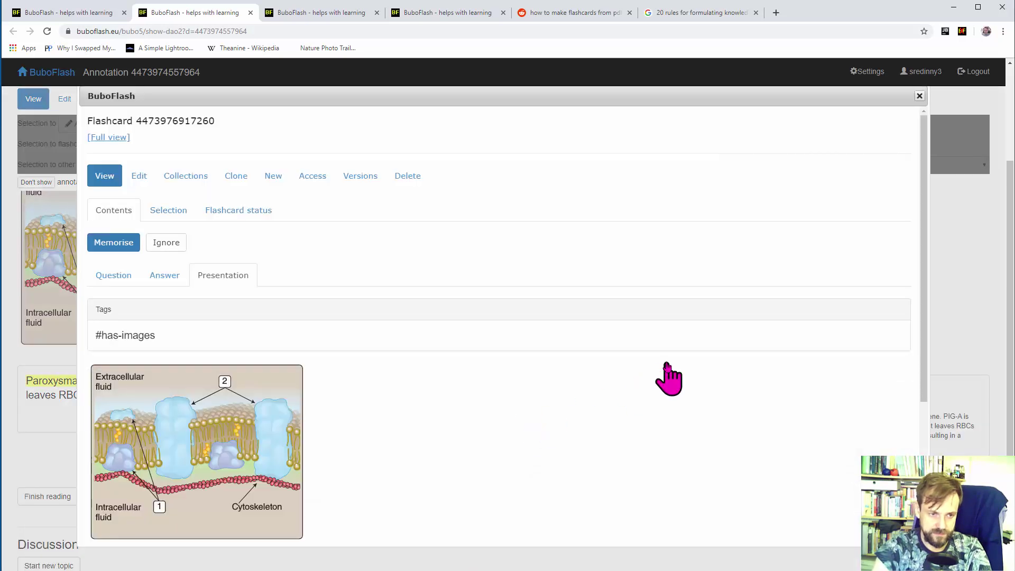
pyautogui.moveTo(921, 270); pyautogui.dragTo(923, 407)
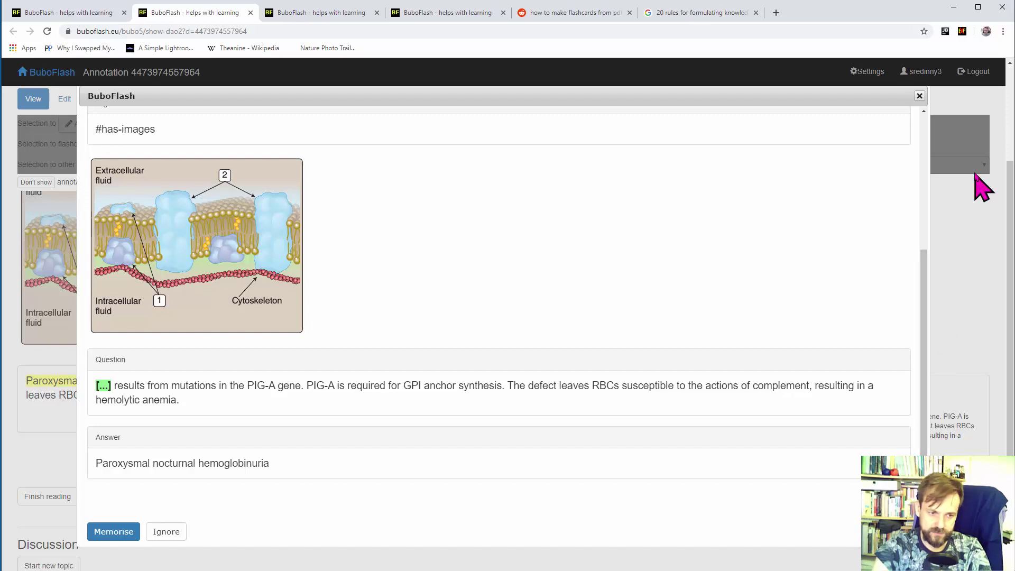
pyautogui.click(919, 96)
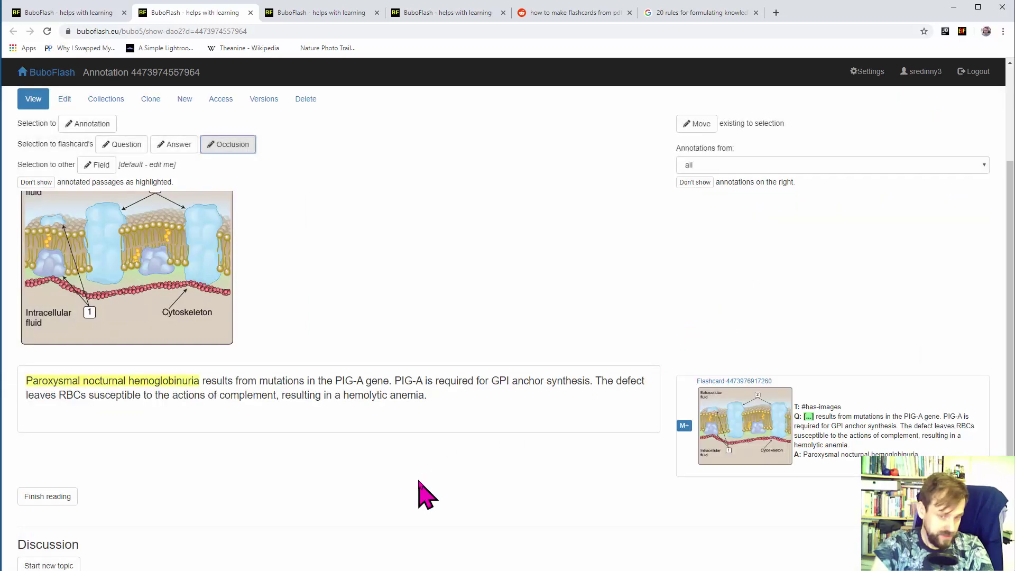
# Create an occlusion flashcard hiding "GPI anchor" in the annotation's PIG-A sentence, and close its dialog
pyautogui.doubleClick(502, 381)
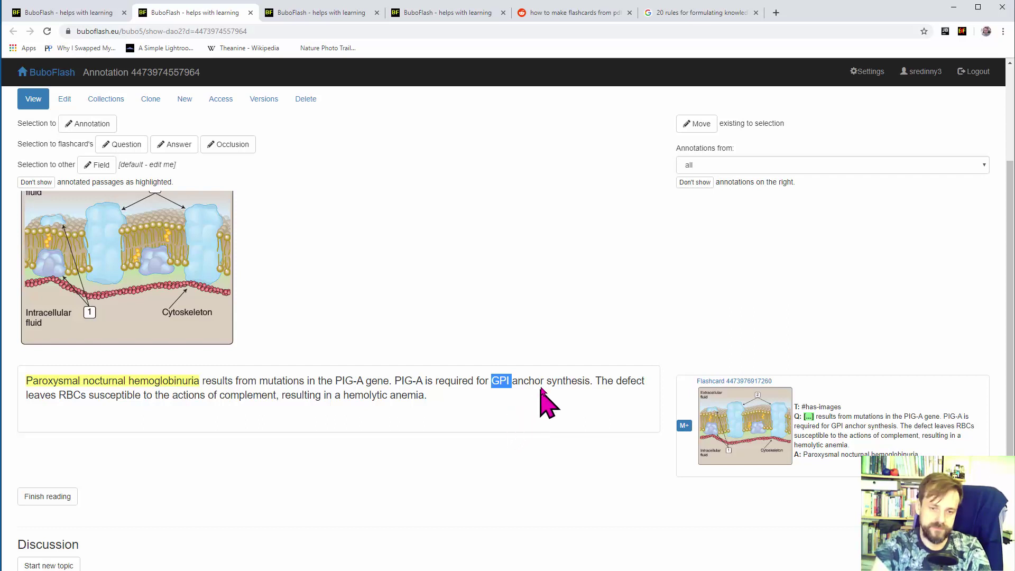
pyautogui.moveTo(546, 383); pyautogui.dragTo(495, 385)
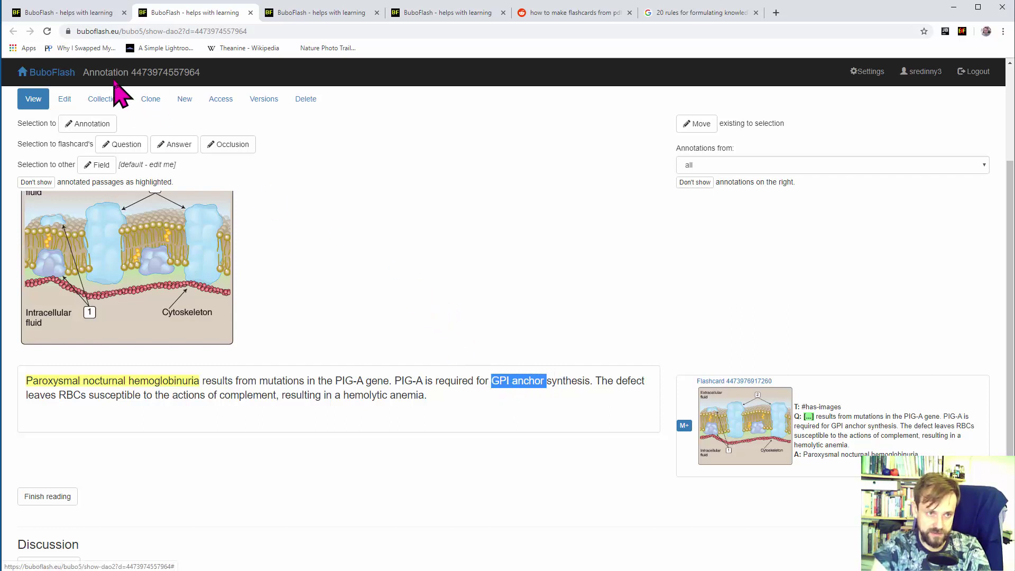
pyautogui.scroll(1, 405, 274)
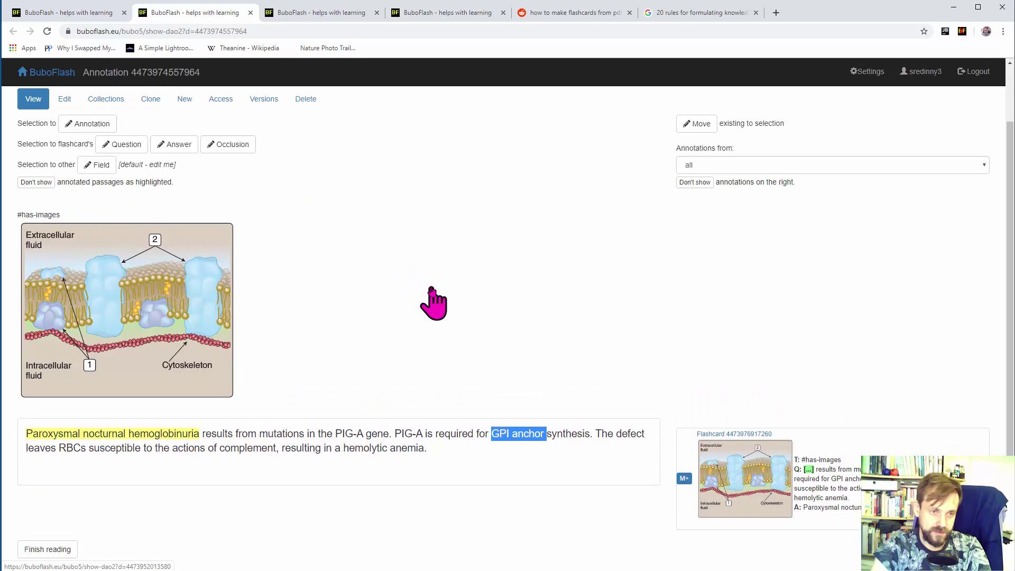
pyautogui.click(228, 144)
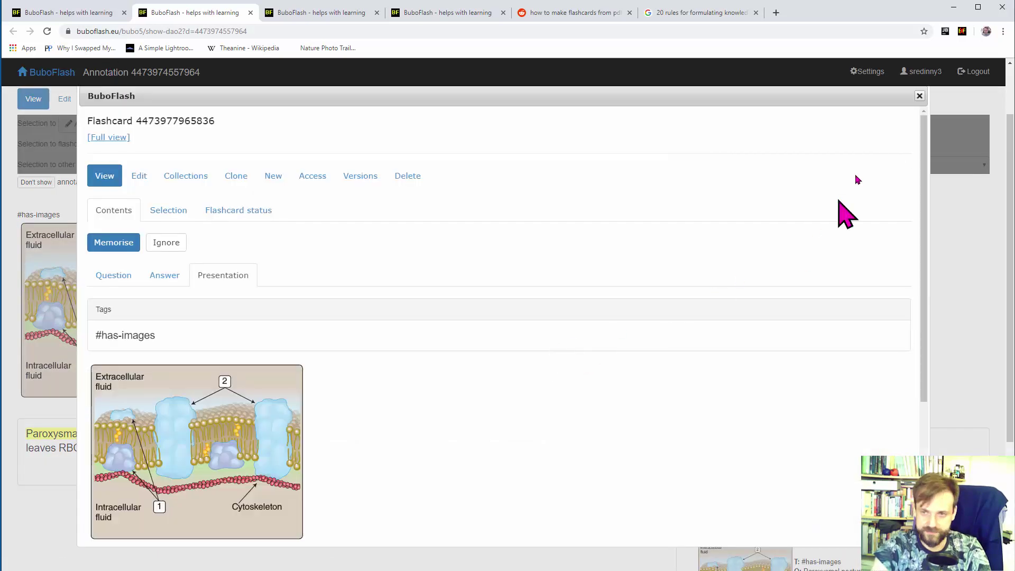
pyautogui.click(920, 96)
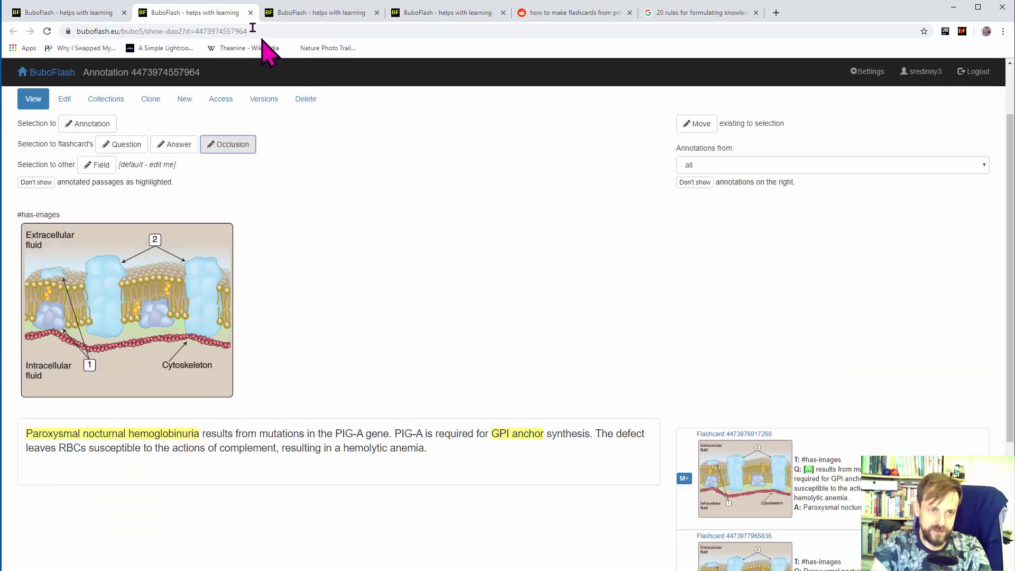
# Close the hemoglobinuria annotation's full-view tab and its dialog over the PDF answer page
pyautogui.click(250, 13)
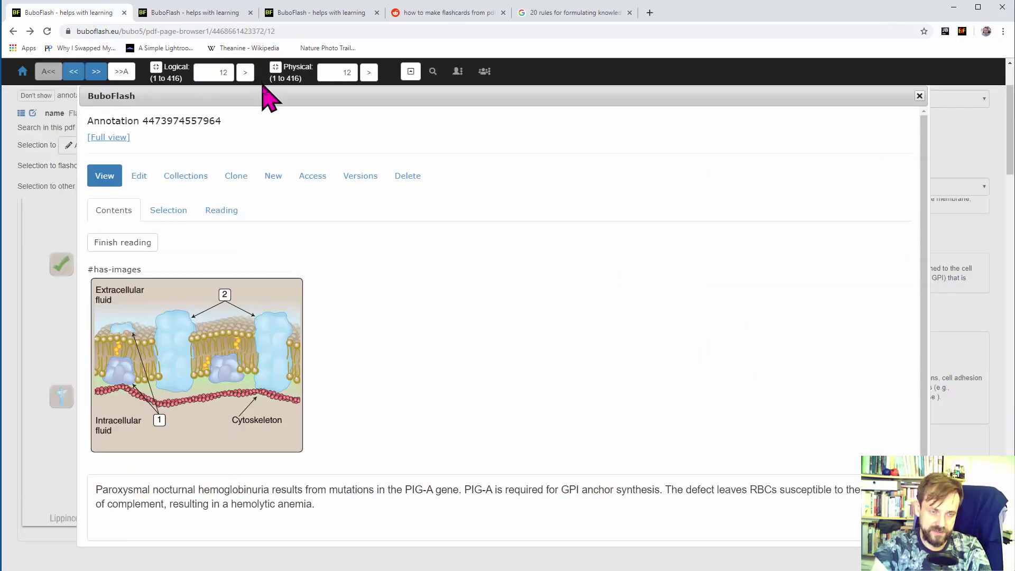
pyautogui.click(924, 99)
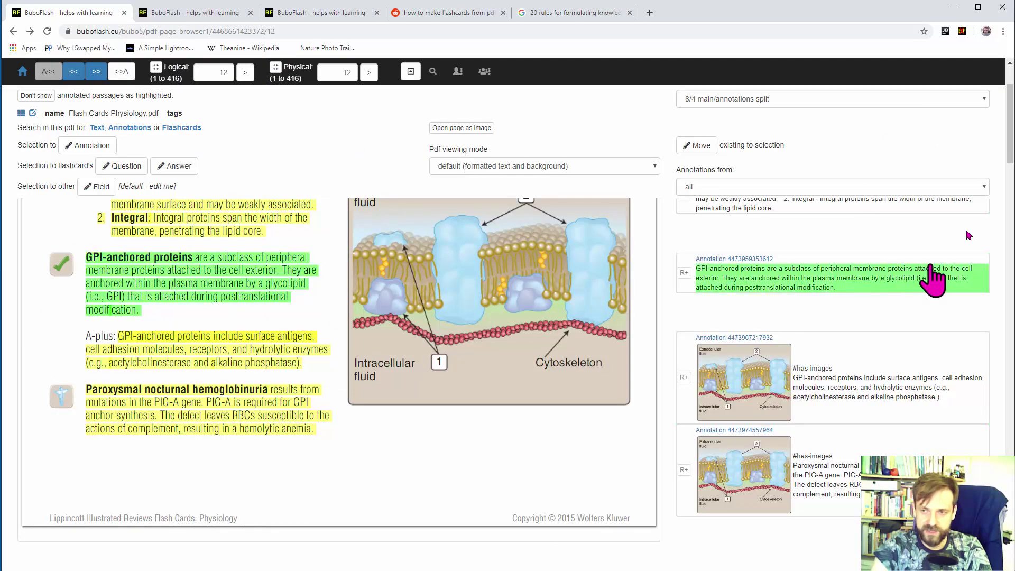
pyautogui.scroll(2, 1008, 140)
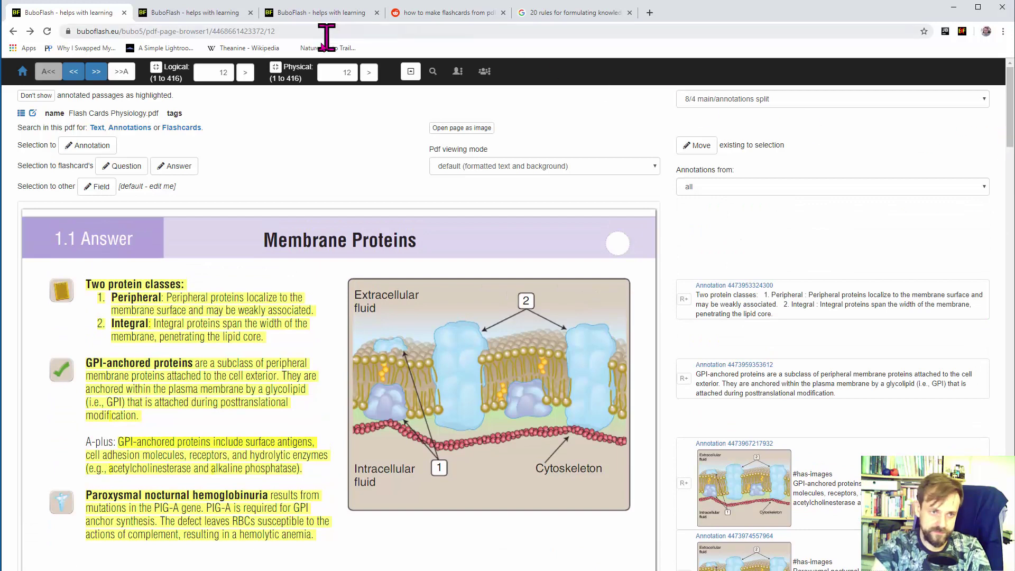
# Go to the page 11 question card and select the text "What is a GPI-anchored protein?" to review it
pyautogui.click(214, 17)
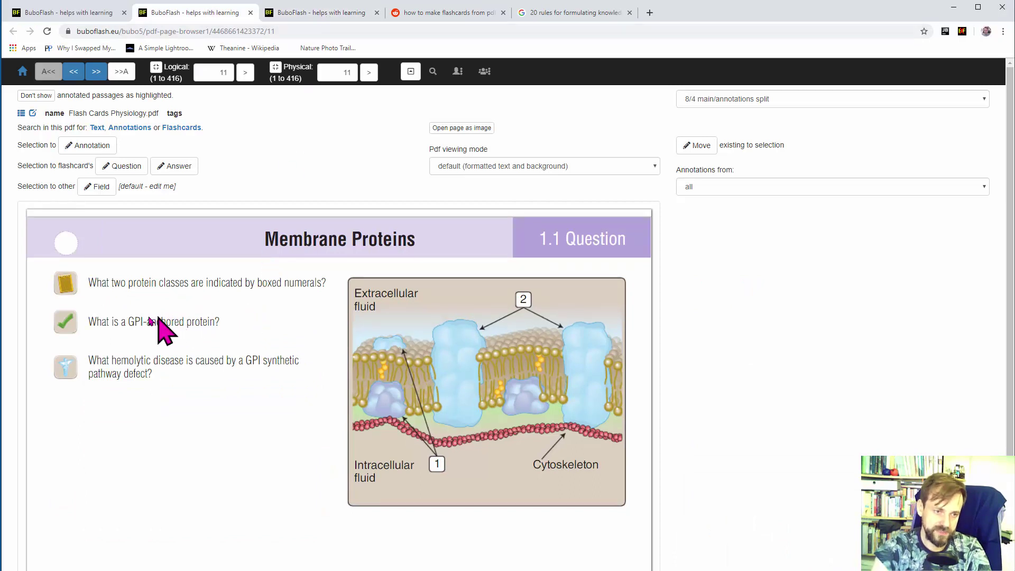
pyautogui.moveTo(86, 320); pyautogui.dragTo(220, 322)
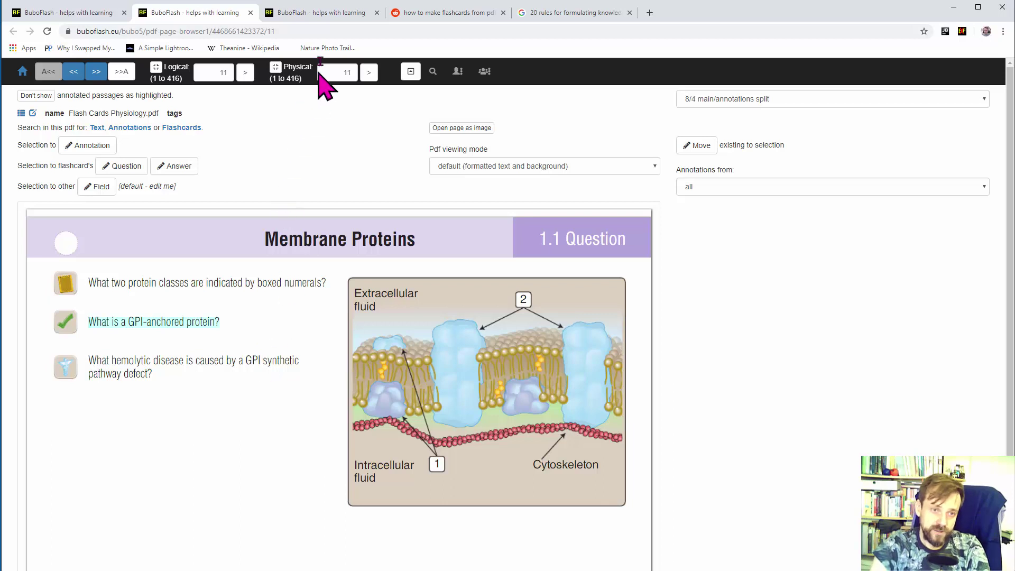
# Close the cropped image and page 11 question tabs, keeping the page 12 answer open
pyautogui.click(322, 13)
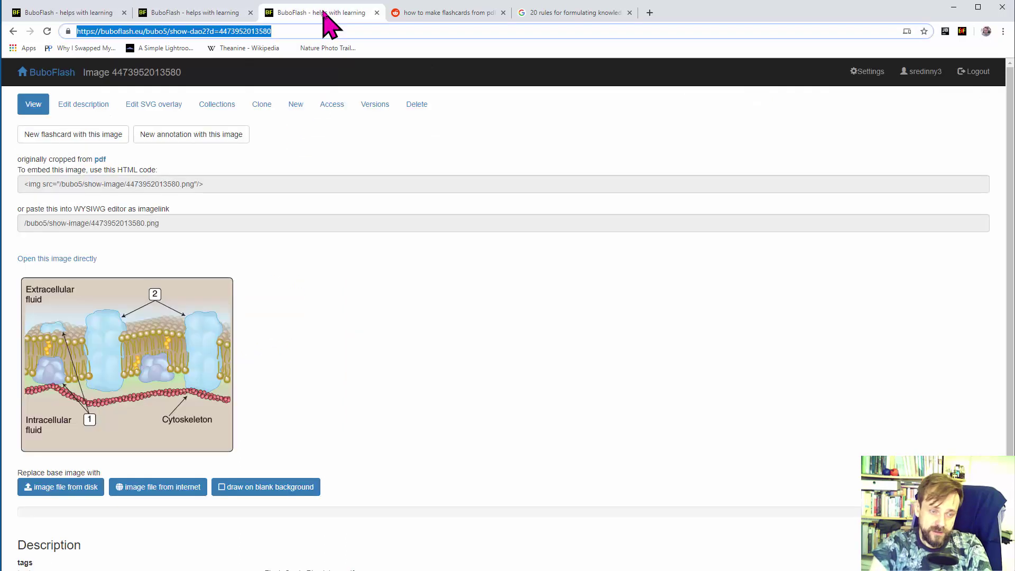
pyautogui.click(376, 12)
pyautogui.click(68, 13)
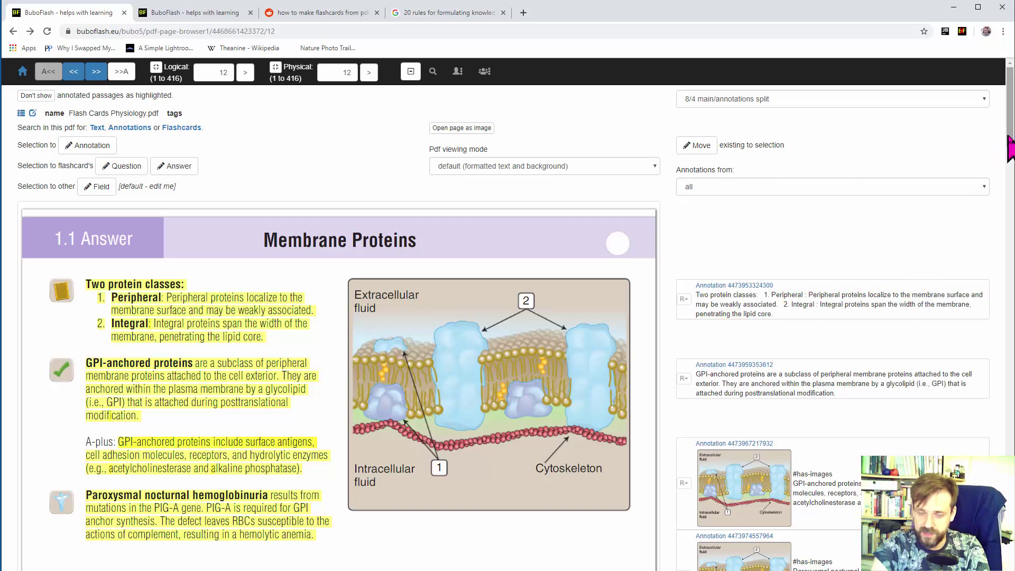
pyautogui.scroll(-3, 996, 143)
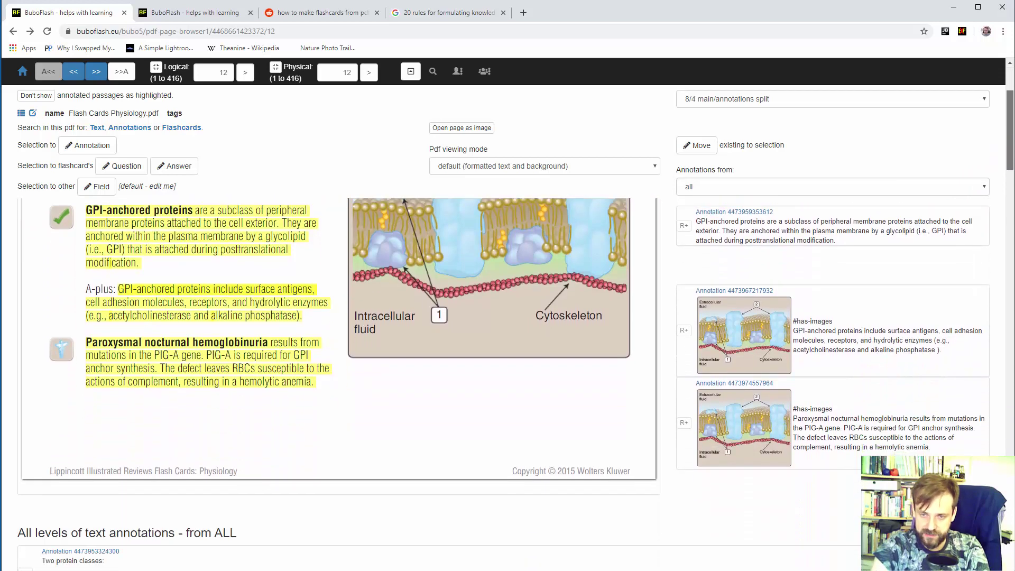
pyautogui.scroll(3, 504, 385)
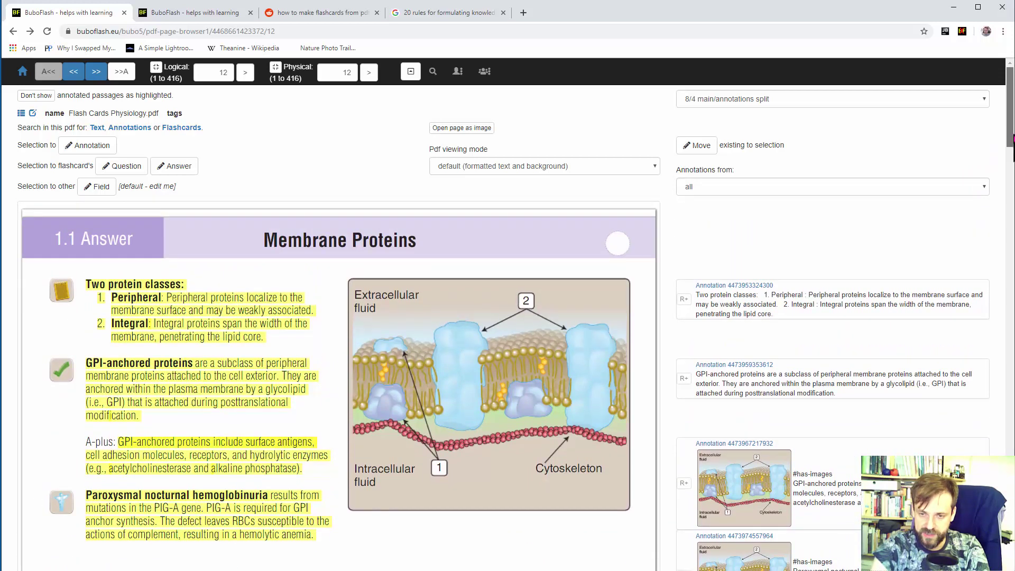
pyautogui.moveTo(1013, 139)
pyautogui.mouseDown()
pyautogui.moveTo(1010, 476)
pyautogui.moveTo(966, 242)
pyautogui.moveTo(1005, 111)
pyautogui.mouseUp()
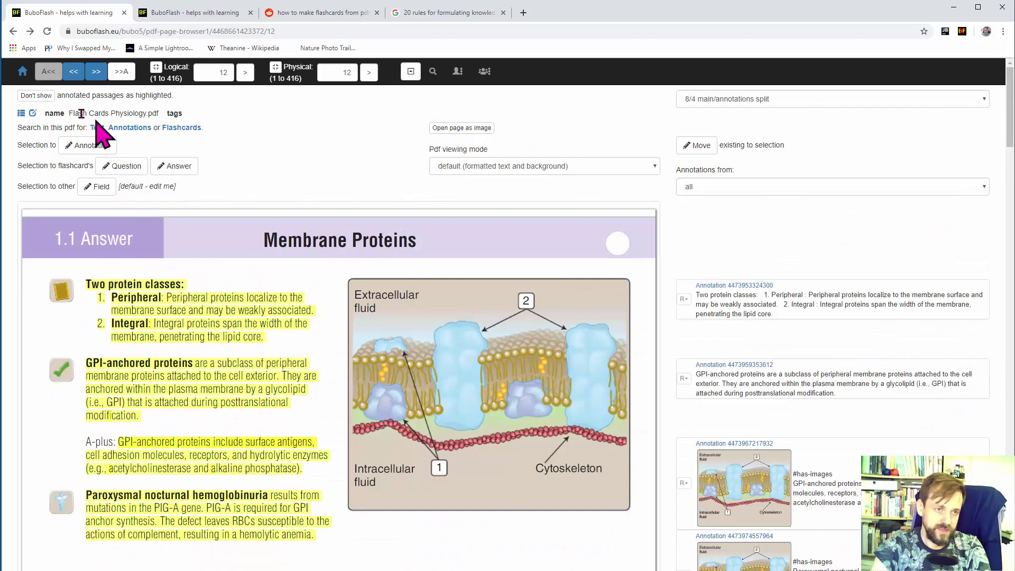
pyautogui.click(251, 13)
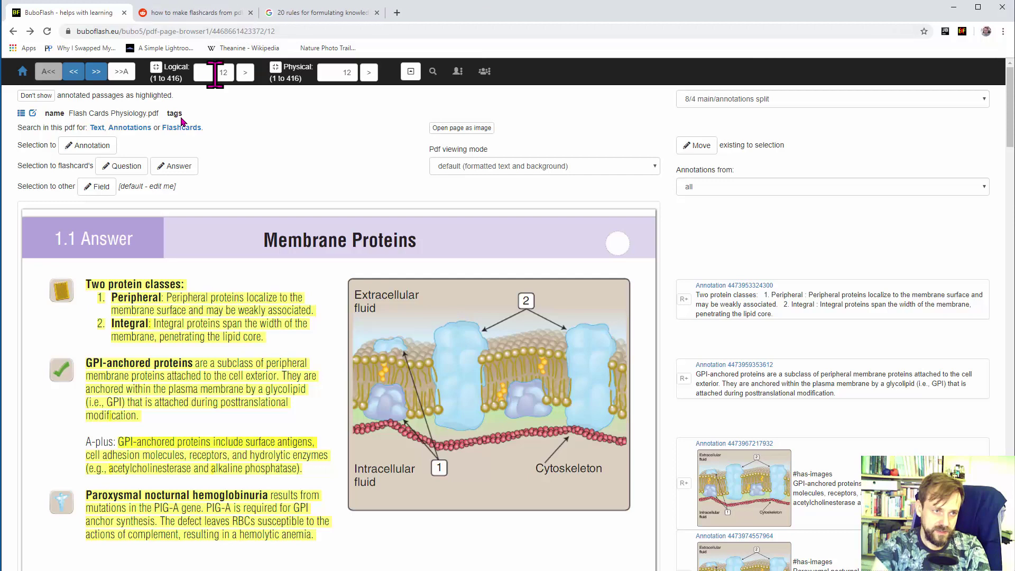
pyautogui.rightClick(22, 73)
pyautogui.click(45, 82)
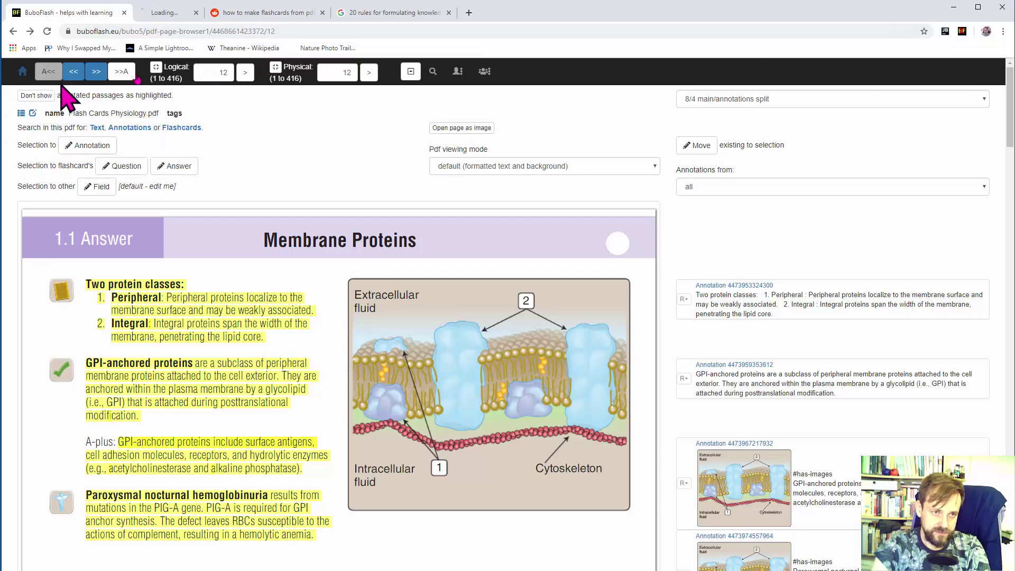
pyautogui.click(190, 15)
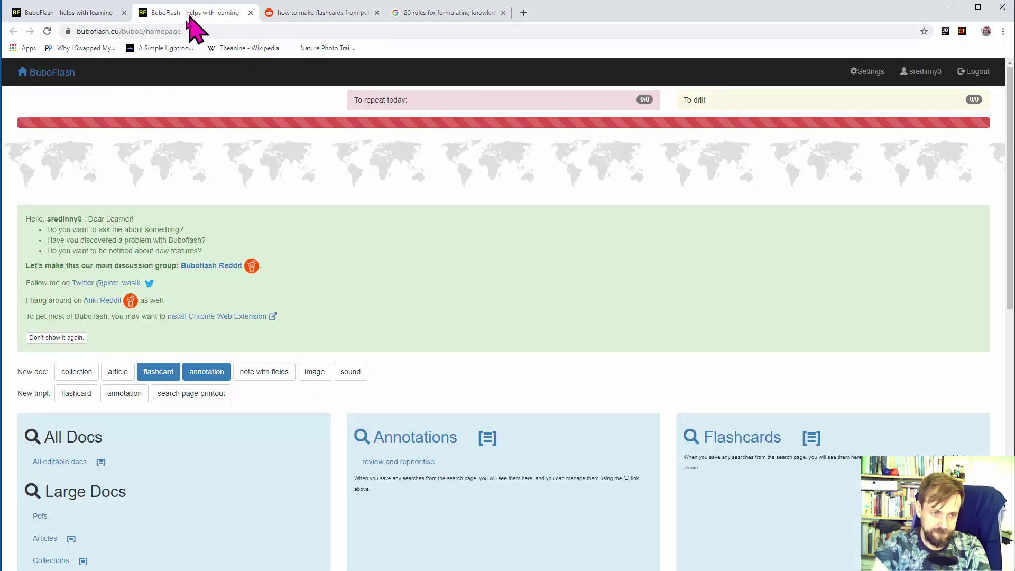
pyautogui.click(250, 13)
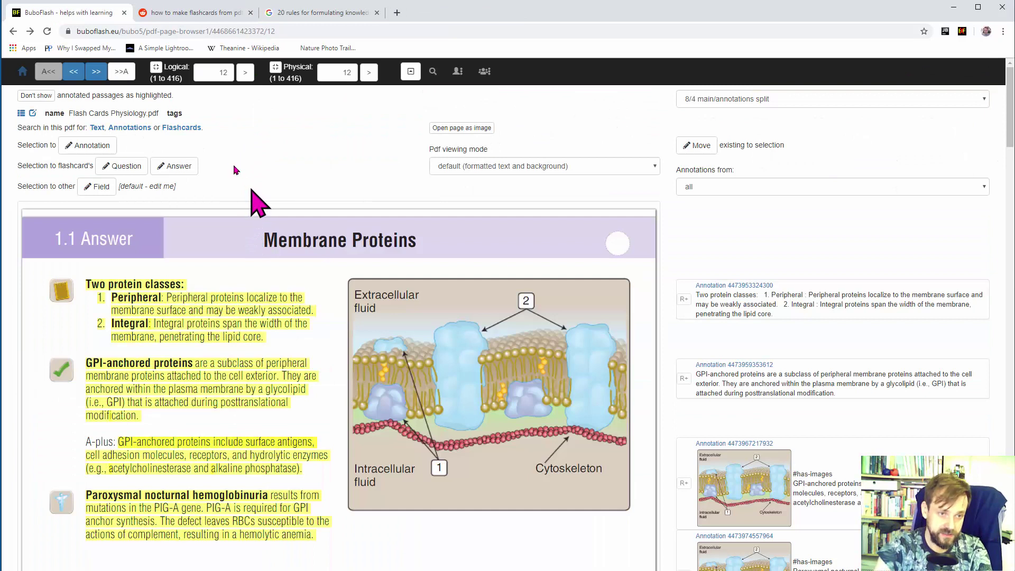
# Open the flashcard search for Flash Cards Physiology.pdf in a new tab and run it with any status, sorted by page number
pyautogui.rightClick(178, 127)
pyautogui.click(206, 131)
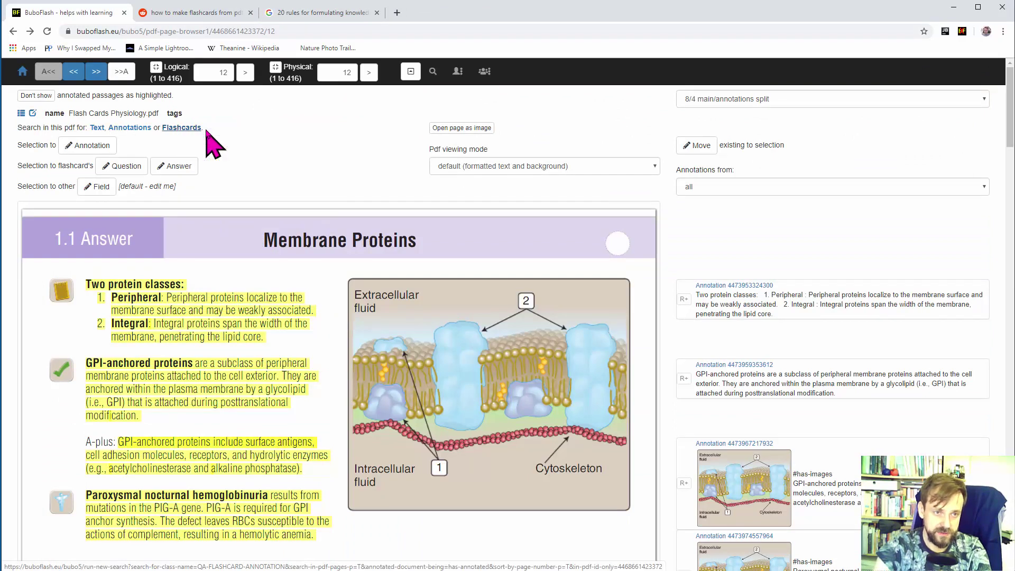
pyautogui.click(192, 13)
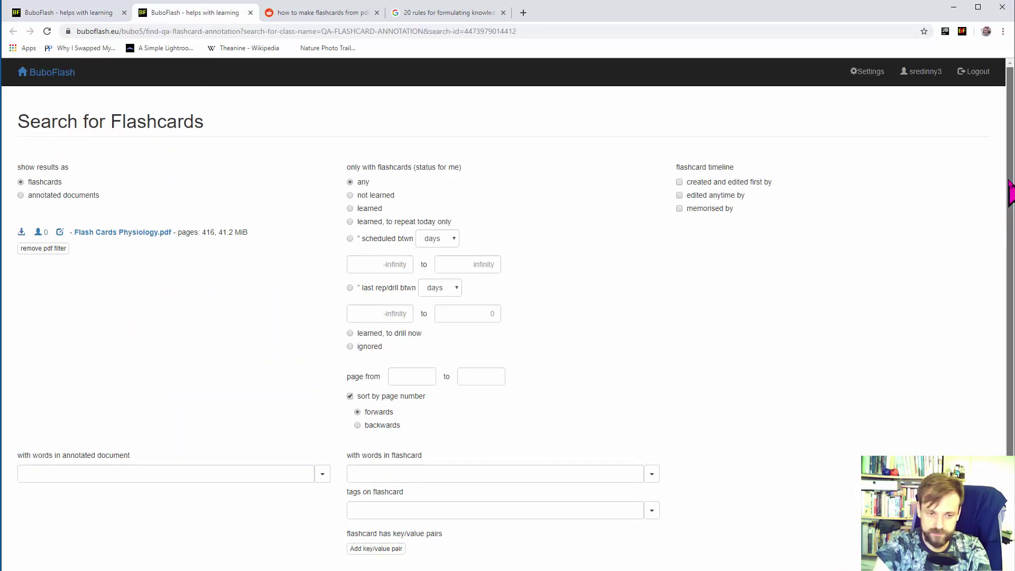
pyautogui.scroll(-2, 1009, 182)
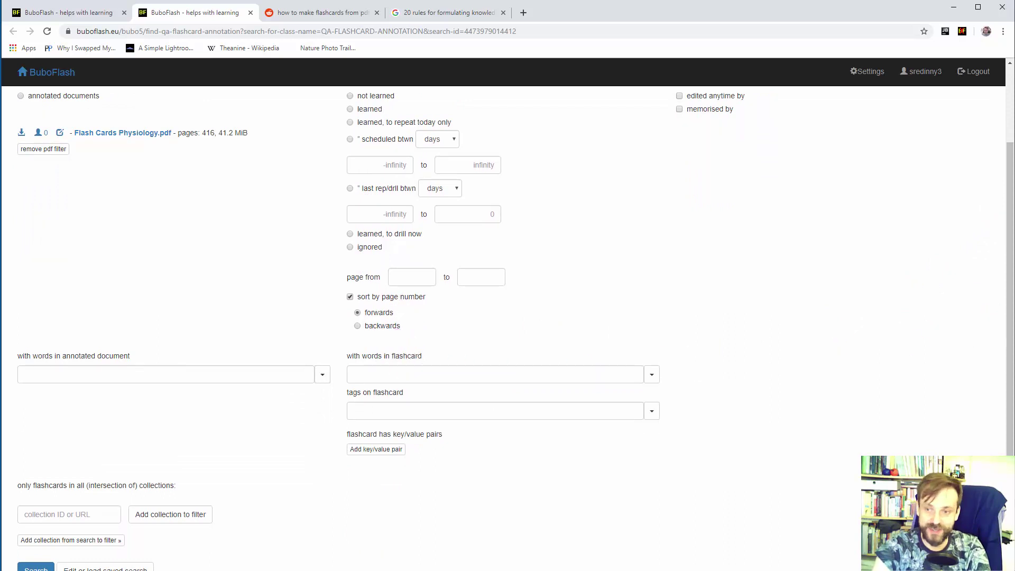
pyautogui.scroll(-1, 1010, 307)
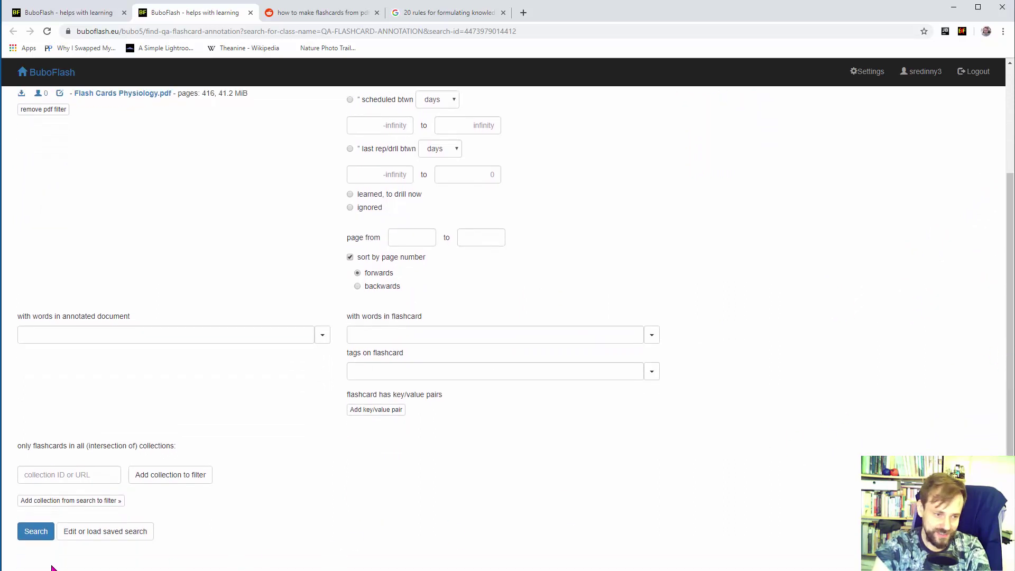
pyautogui.click(36, 531)
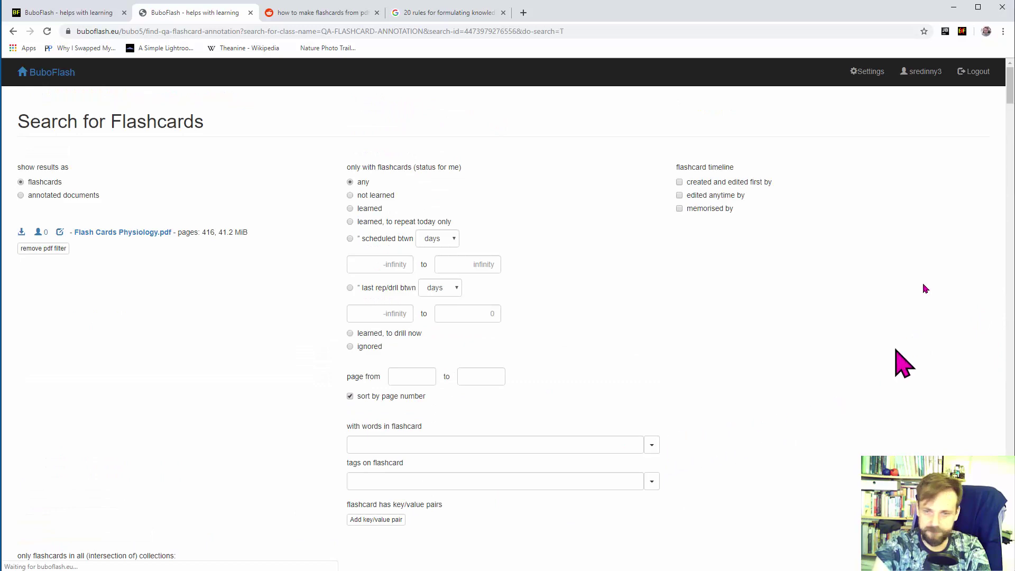
# Find "flashcard" within the search results page and look through the flashcards made from the PDF
pyautogui.moveTo(1010, 92); pyautogui.dragTo(1012, 129)
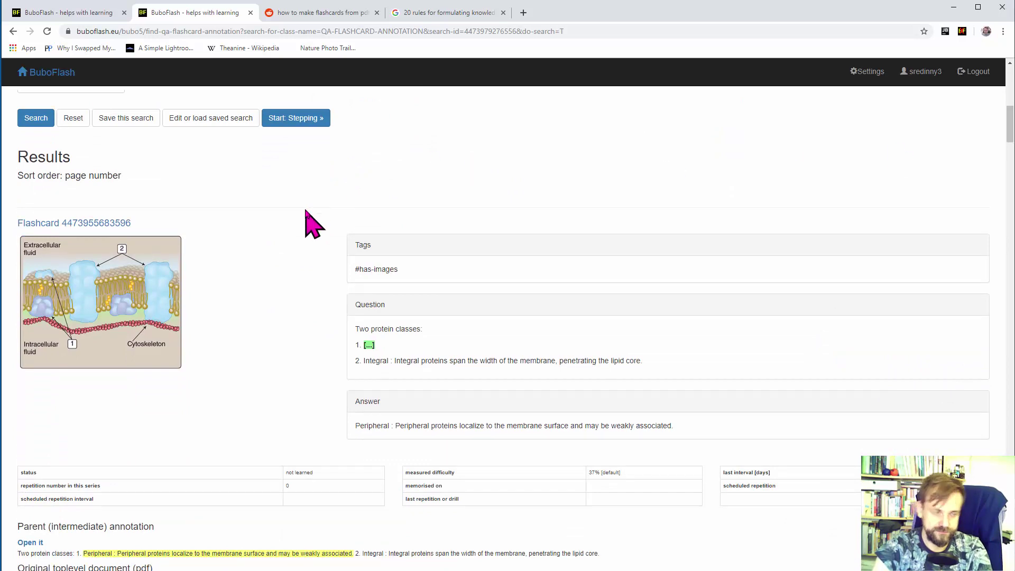
pyautogui.hotkey('ctrl', 'f')
pyautogui.write('flash')
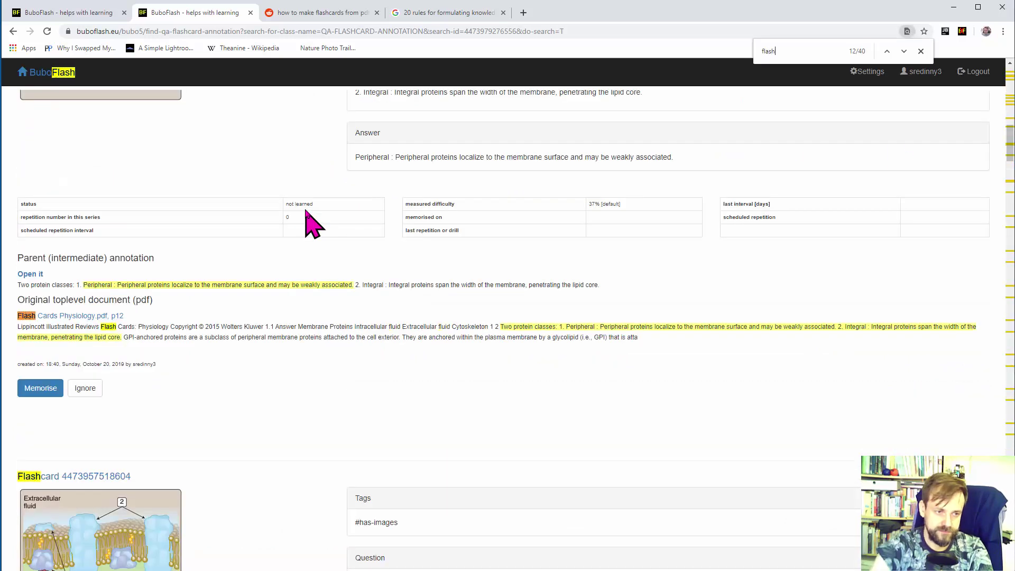
pyautogui.write('card')
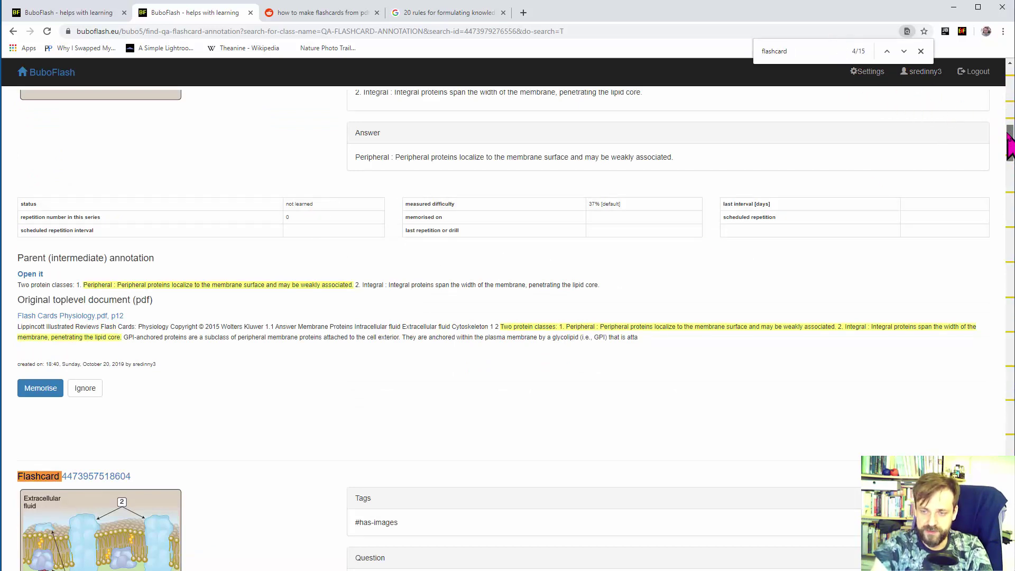
pyautogui.moveTo(1010, 142)
pyautogui.mouseDown()
pyautogui.moveTo(1009, 86)
pyautogui.moveTo(1005, 350)
pyautogui.mouseUp()
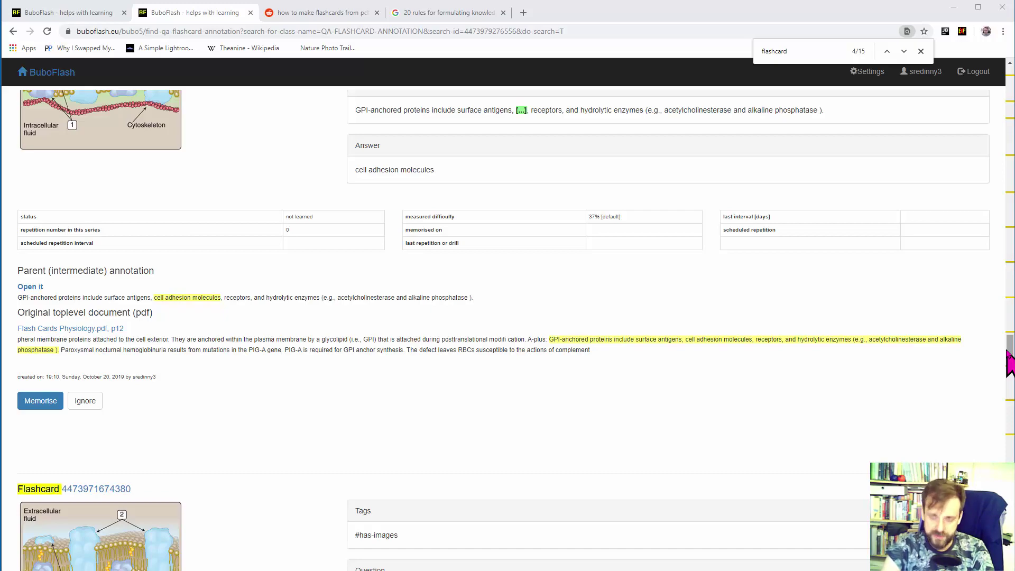
pyautogui.moveTo(1009, 360); pyautogui.dragTo(1009, 95)
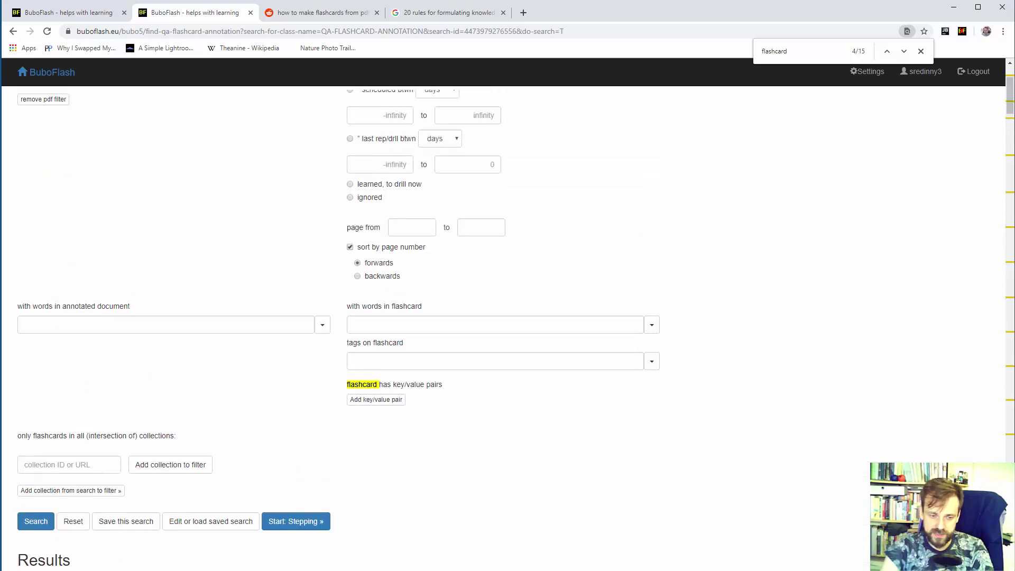